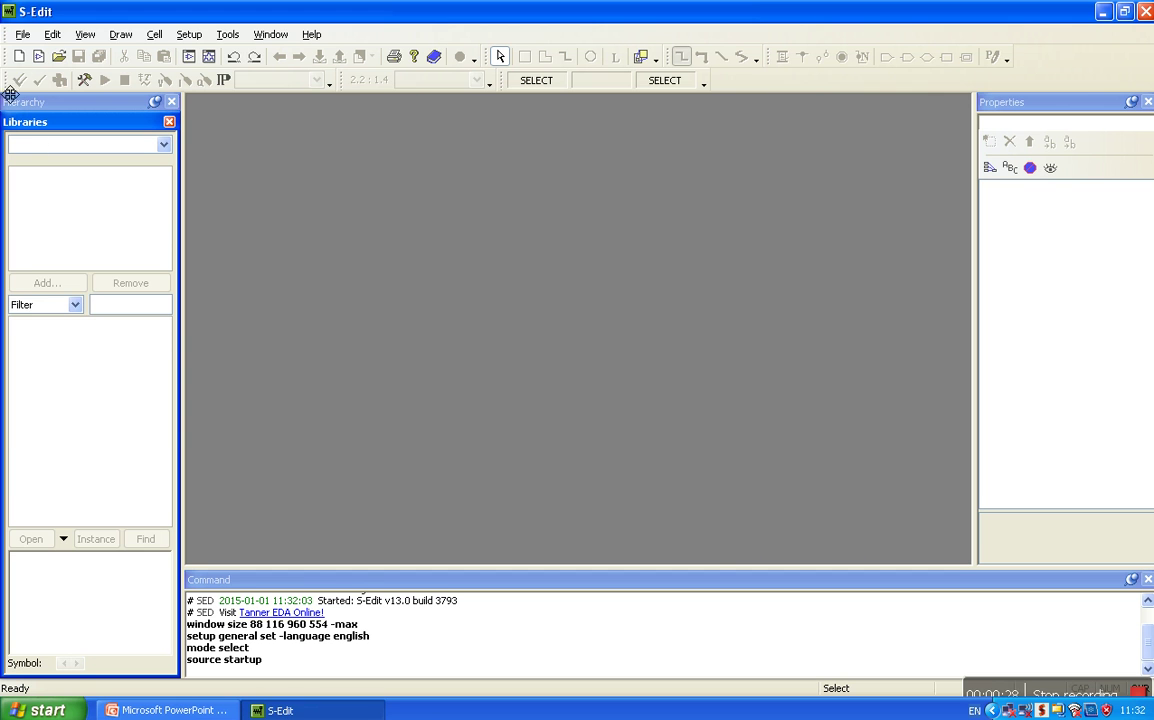
Step: Create a new design named inv in the tanner EDA folder and add the All.tanner library to it
left_click(22, 34)
mouse_move(45, 60)
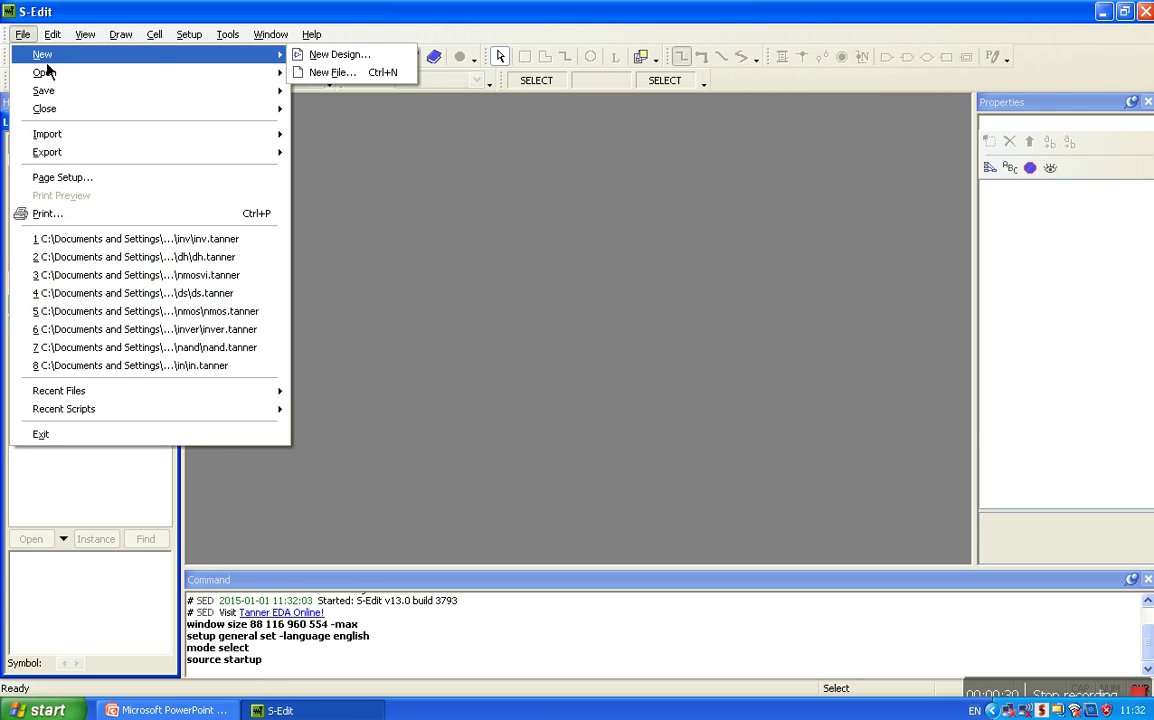
left_click(335, 55)
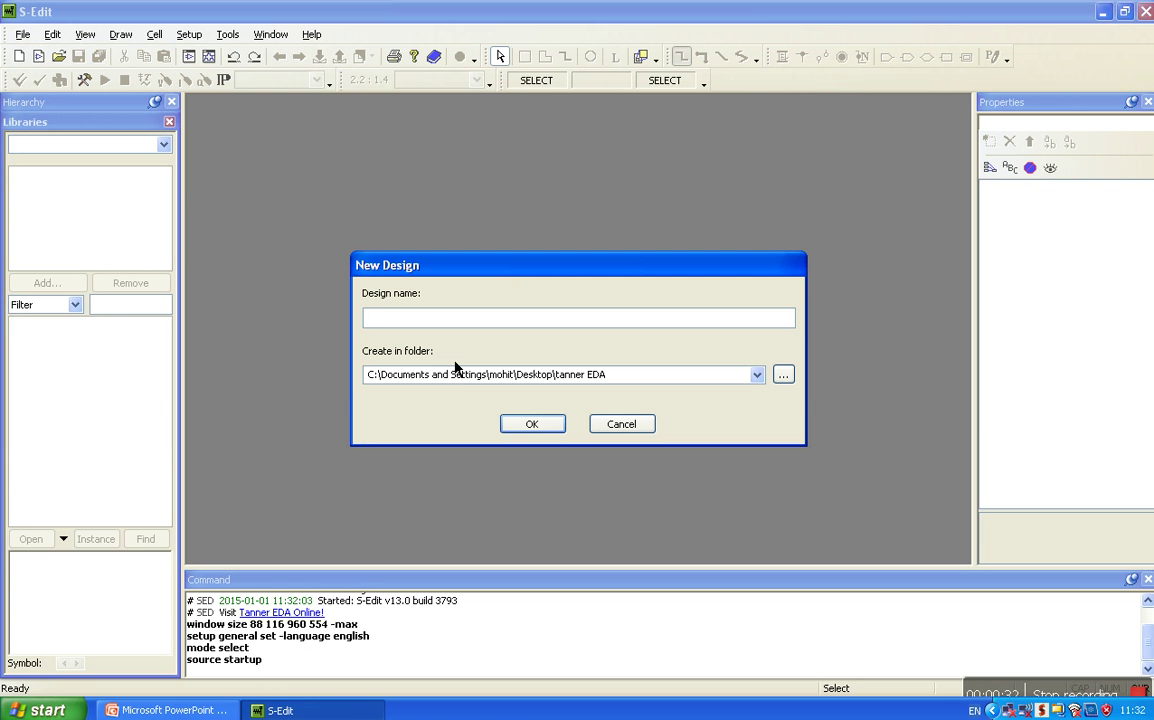
left_click(538, 426)
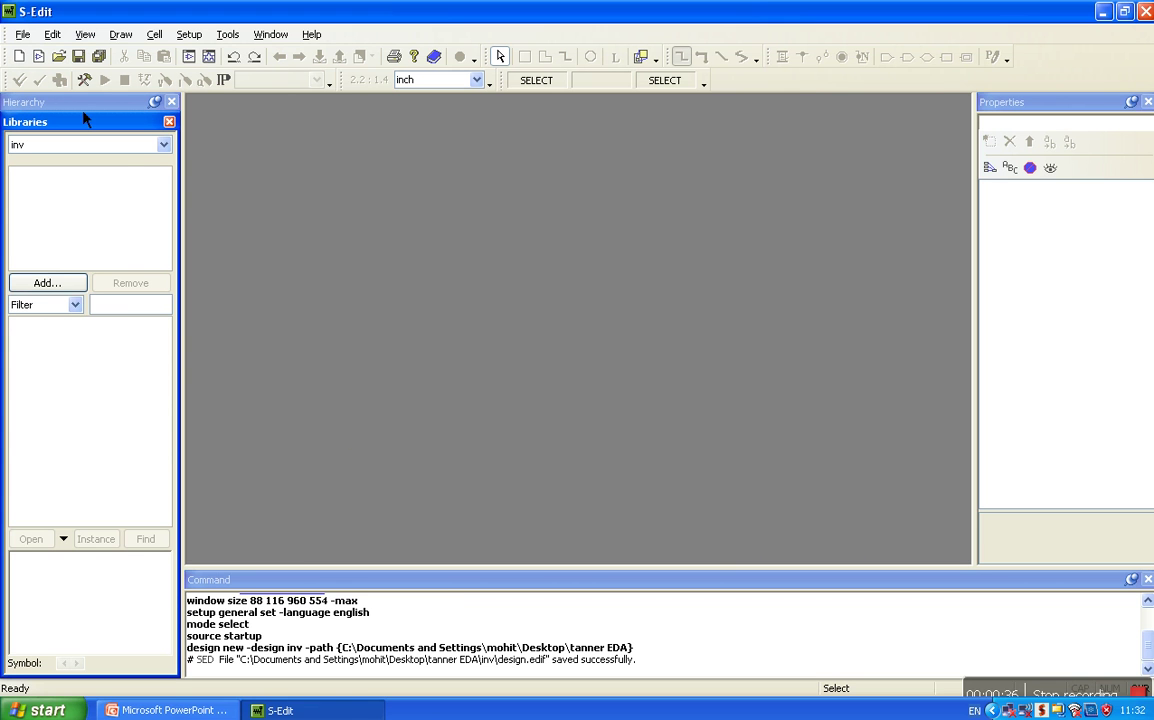
left_click(50, 286)
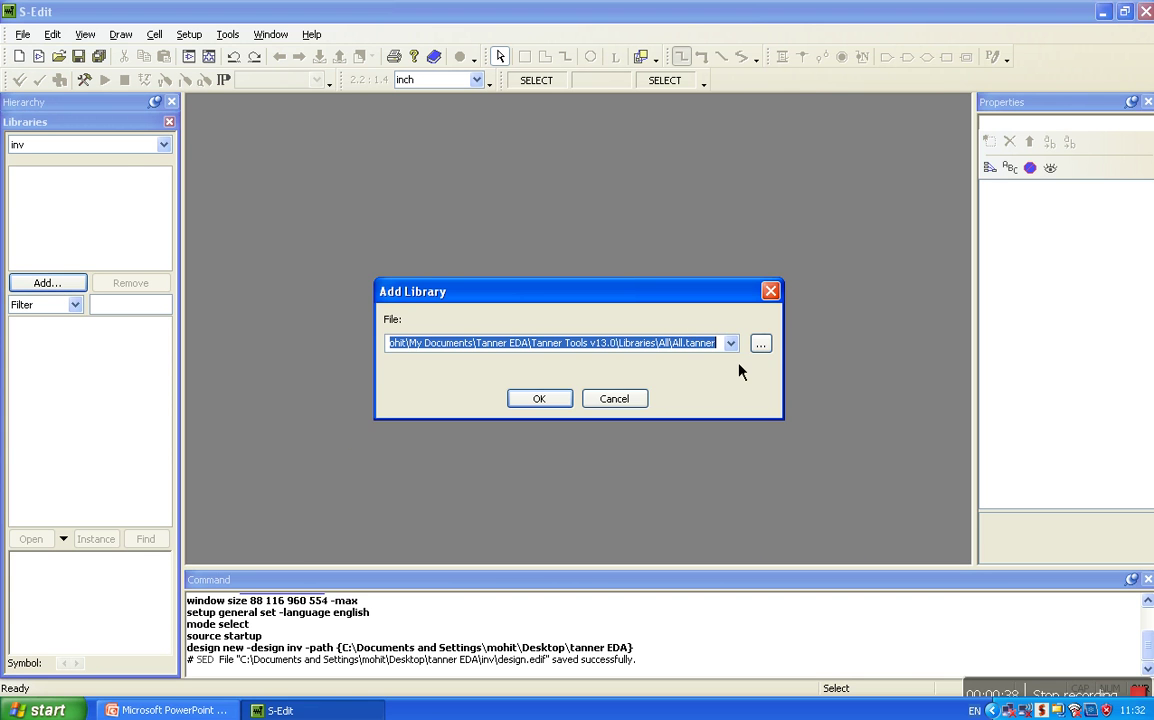
left_click(545, 402)
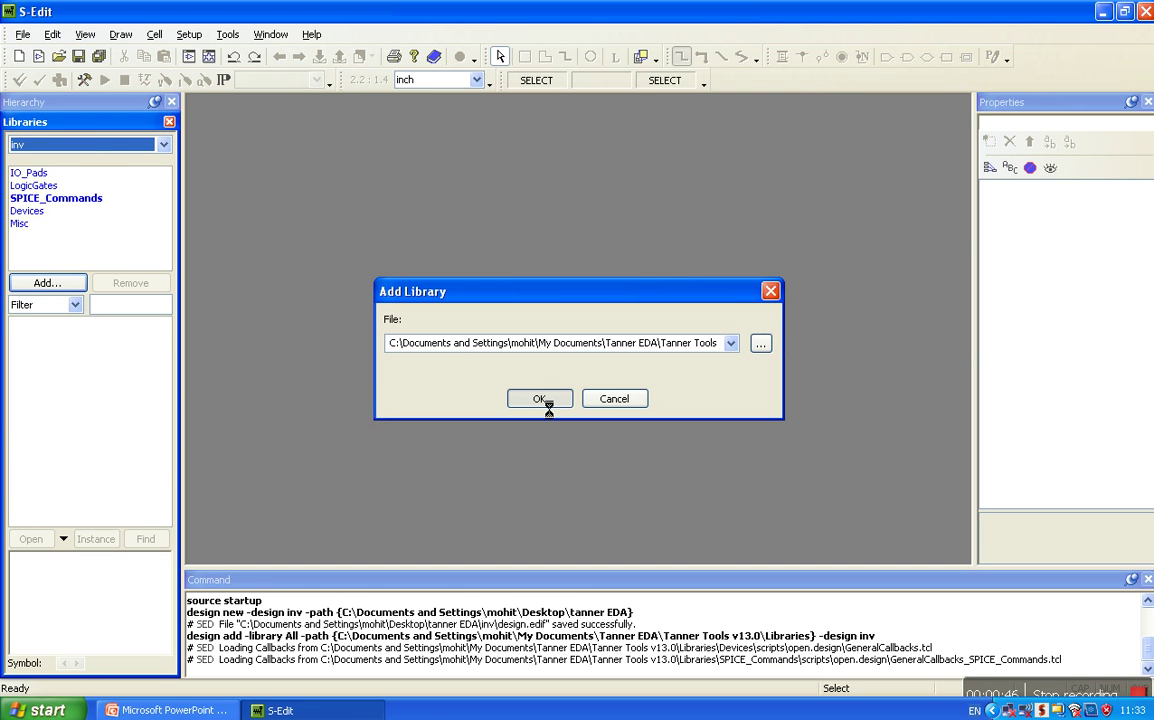
Step: Create a new schematic view view0 for cell Cell0 in the inv design
left_click(150, 36)
left_click(179, 60)
left_click(703, 300)
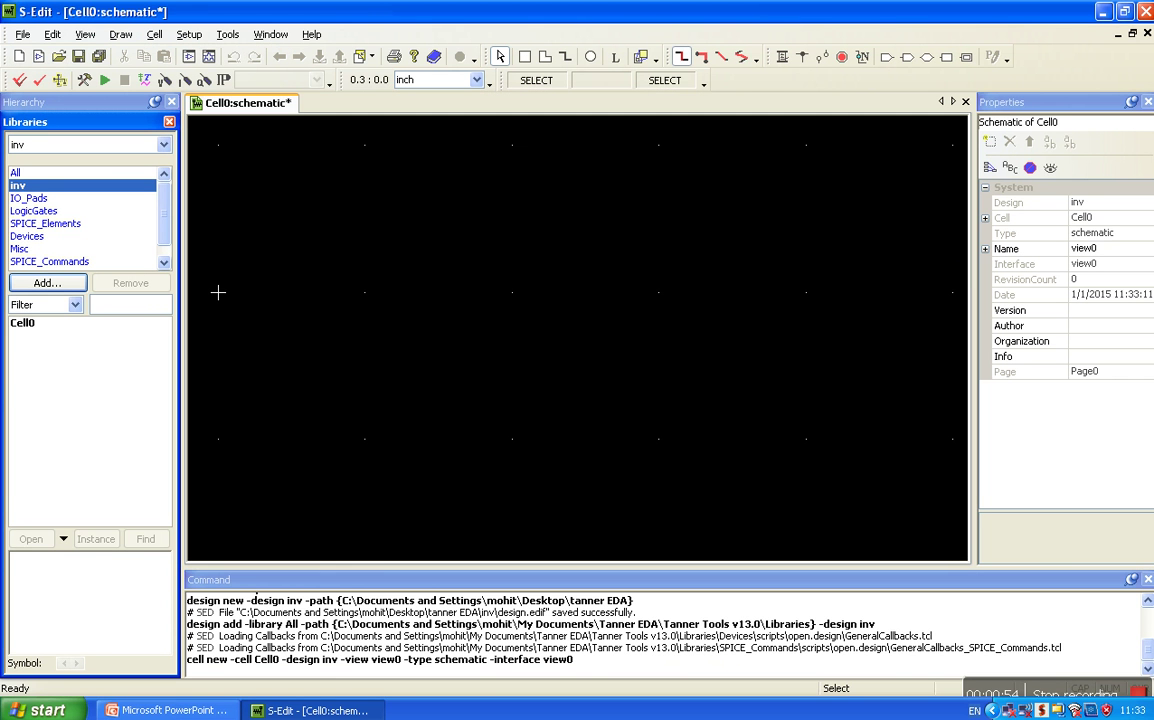
Step: Place one PMOS instance from the Devices library in the upper middle of the schematic, with its lower terminal at 0.2, 0.1
scroll(335, 309, "down", 5)
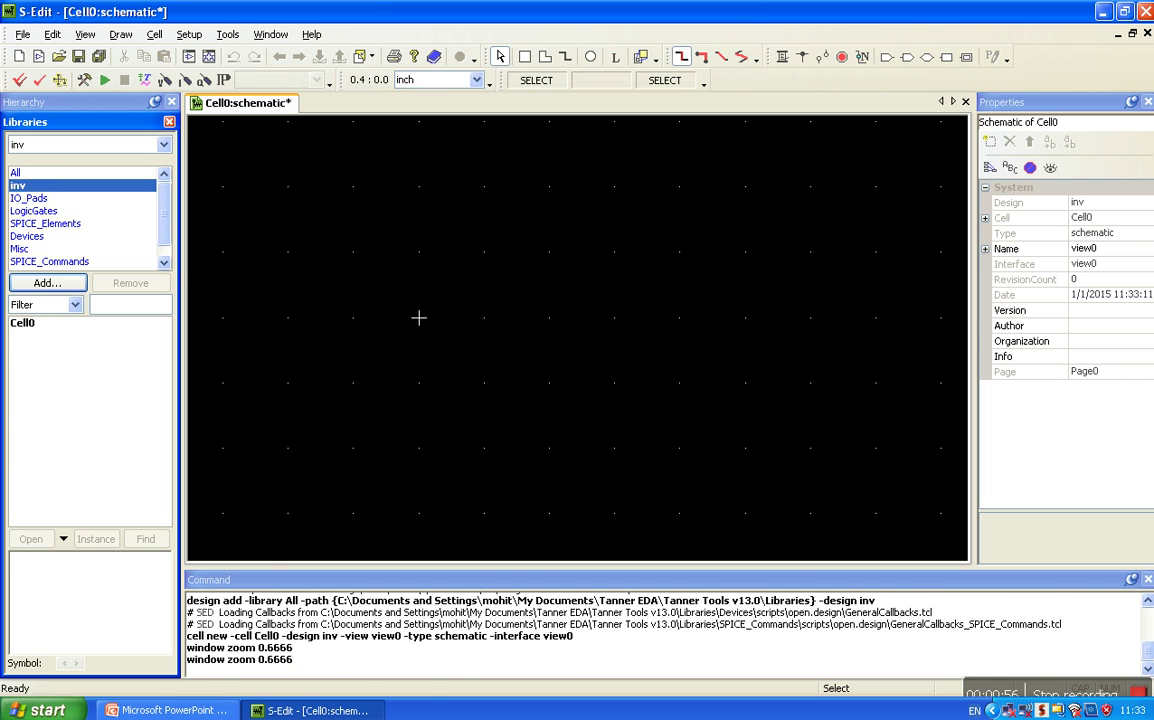
left_click(40, 237)
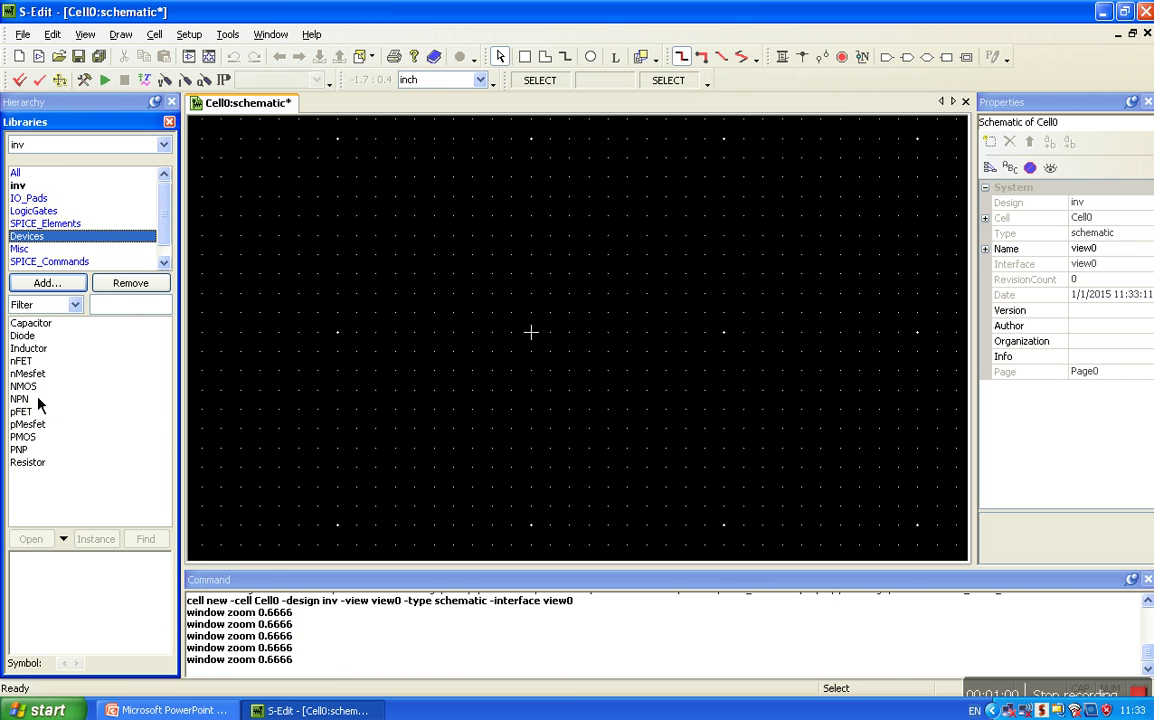
left_click(38, 437)
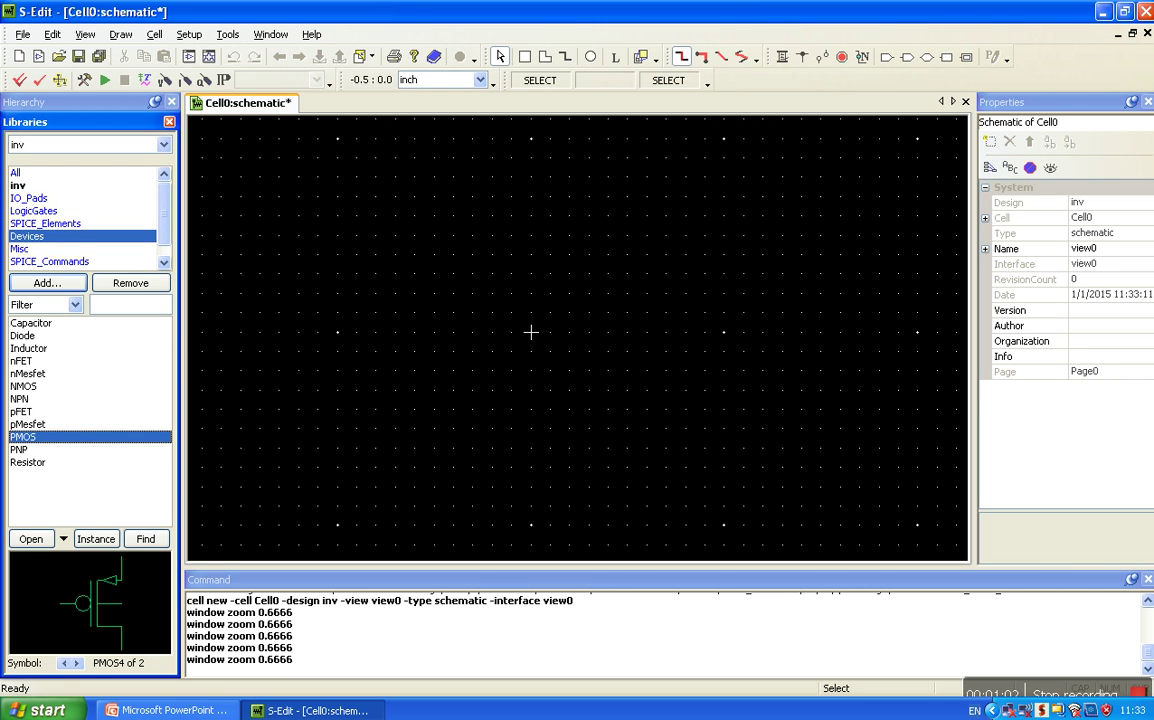
left_click(96, 539)
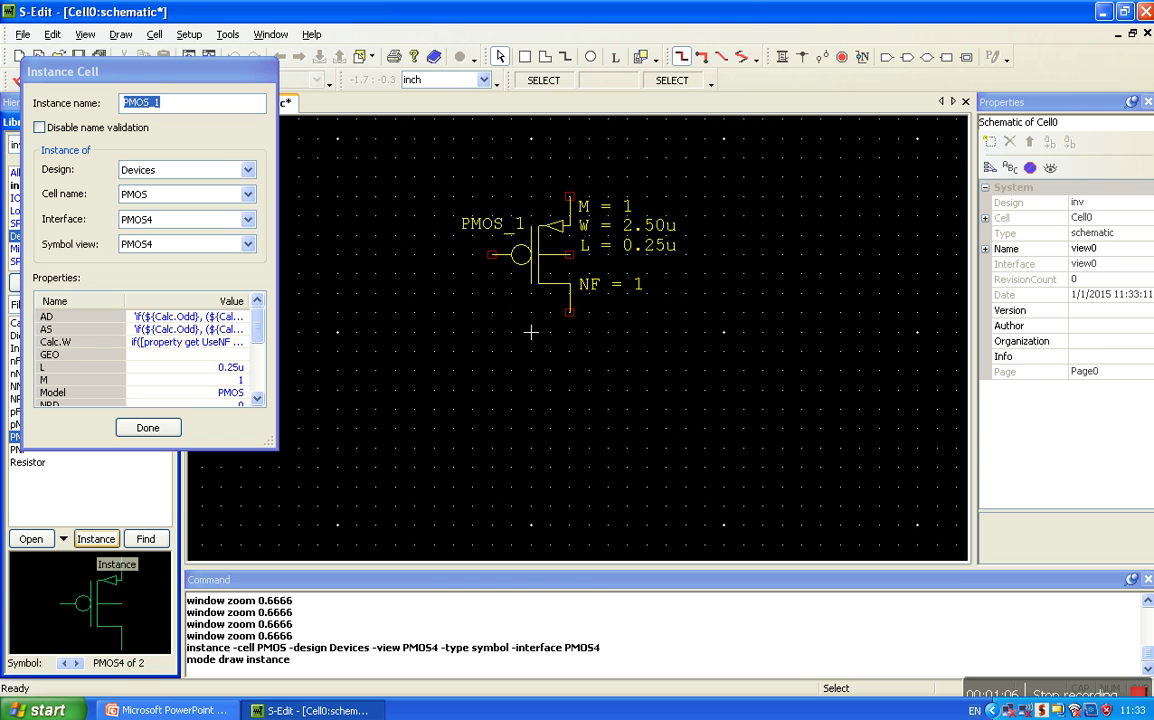
left_click(570, 313)
left_click(166, 432)
Step: Place one NMOS instance from the Devices library directly below the PMOS, with its lower terminal at 0.2, -0.8
left_click(34, 388)
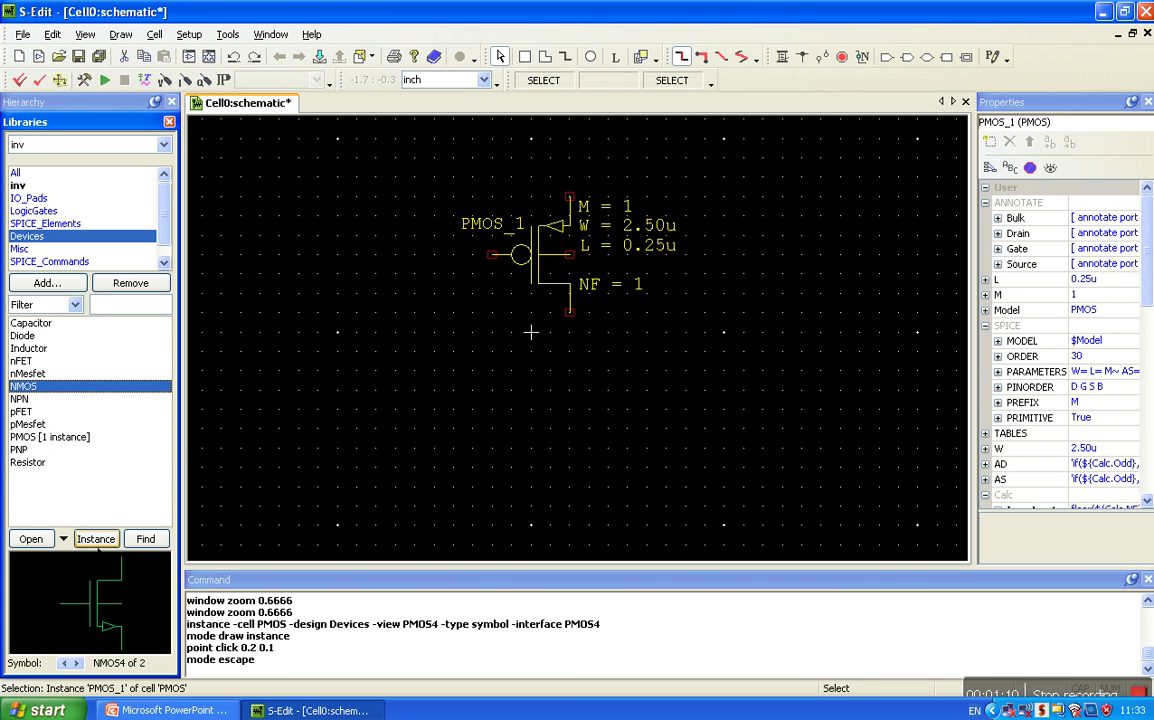
left_click(96, 539)
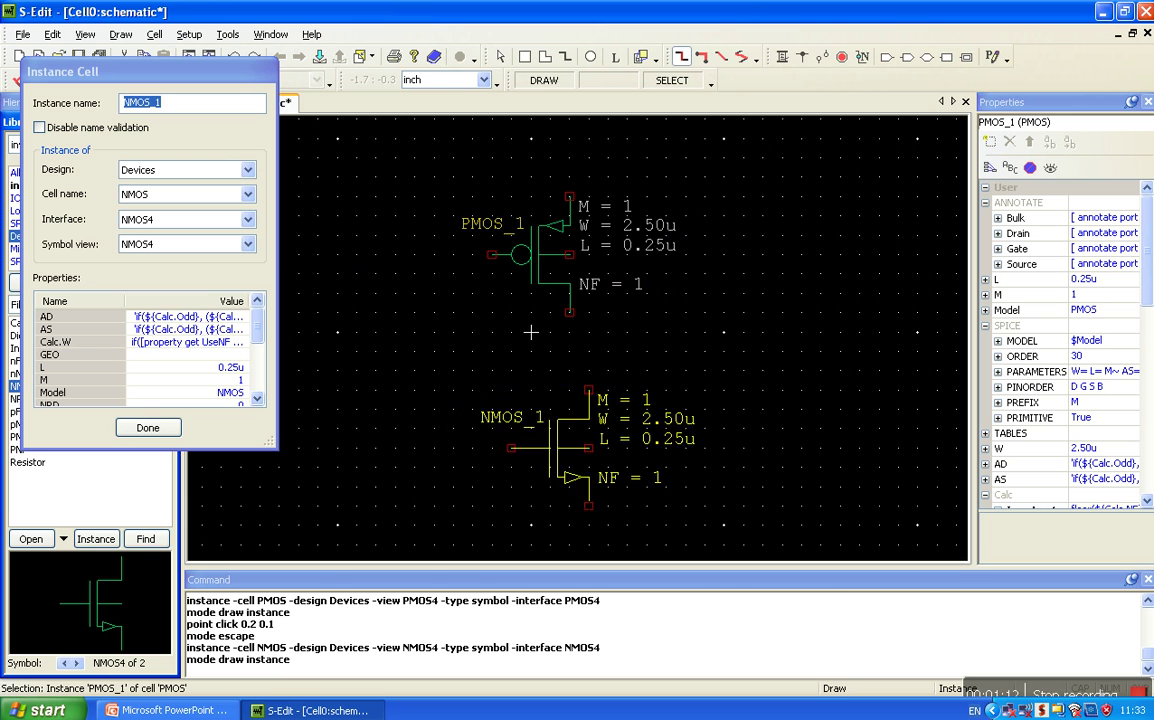
left_click(570, 487)
left_click(148, 427)
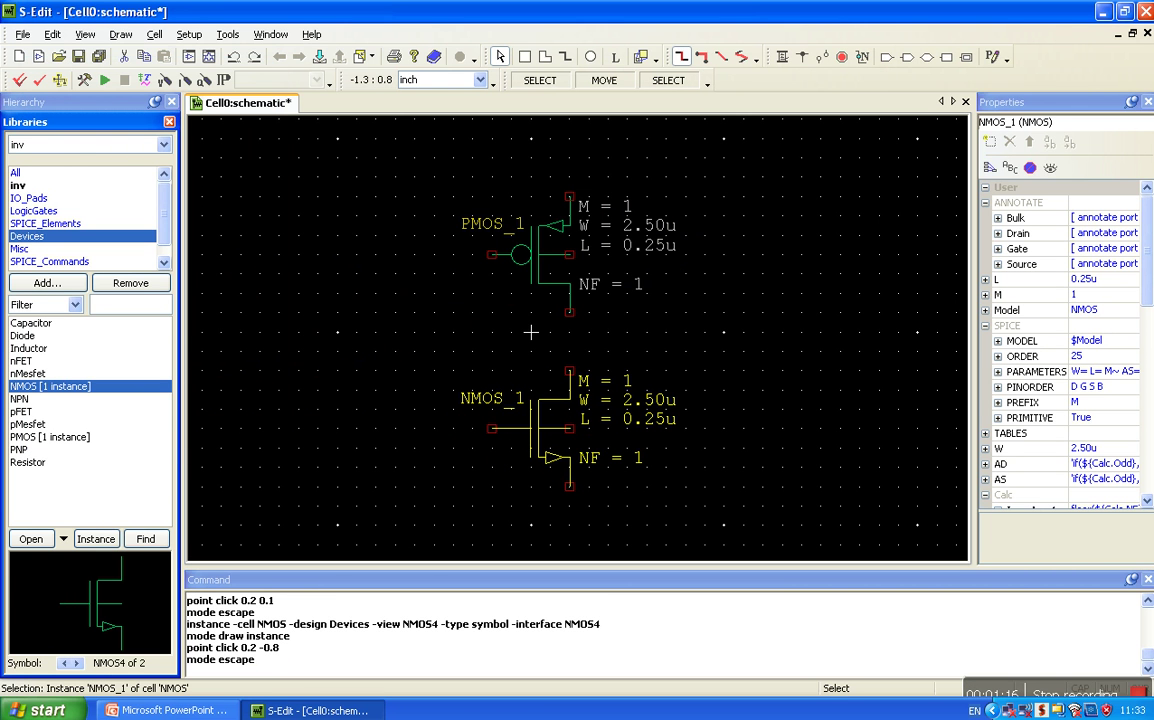
Step: Wire the two transistor gates together, the two drains together, and each transistor's bulk to its own source
left_click(701, 57)
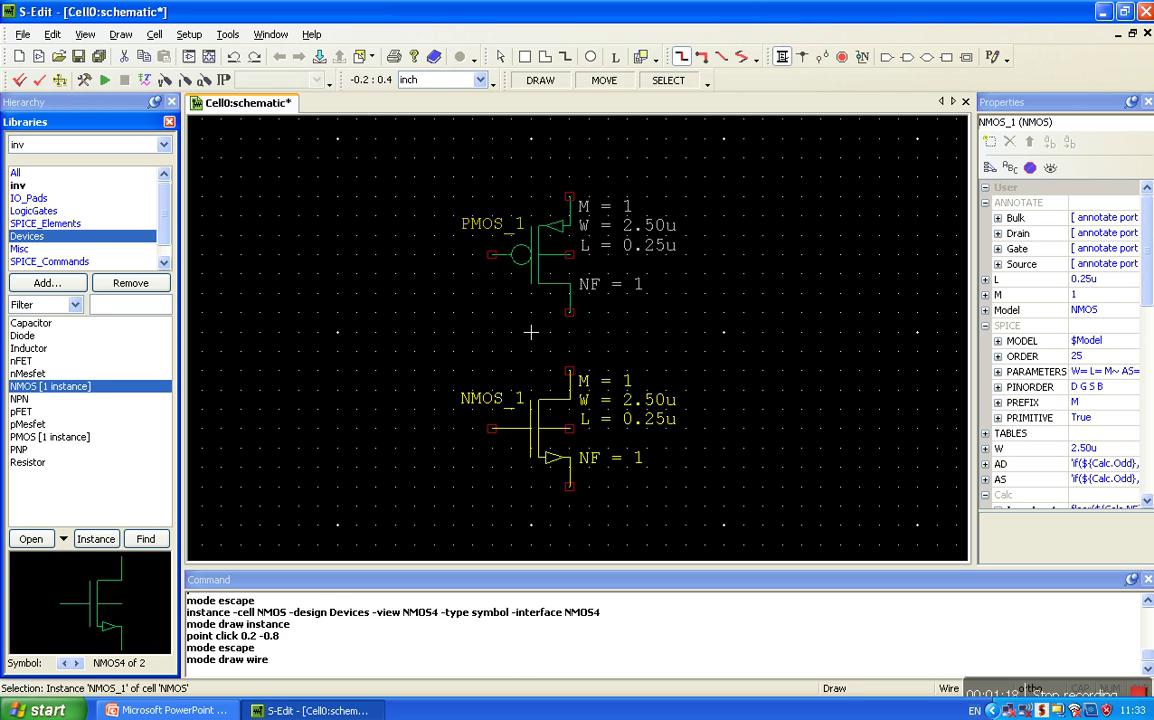
left_click_drag(491, 255, 491, 428)
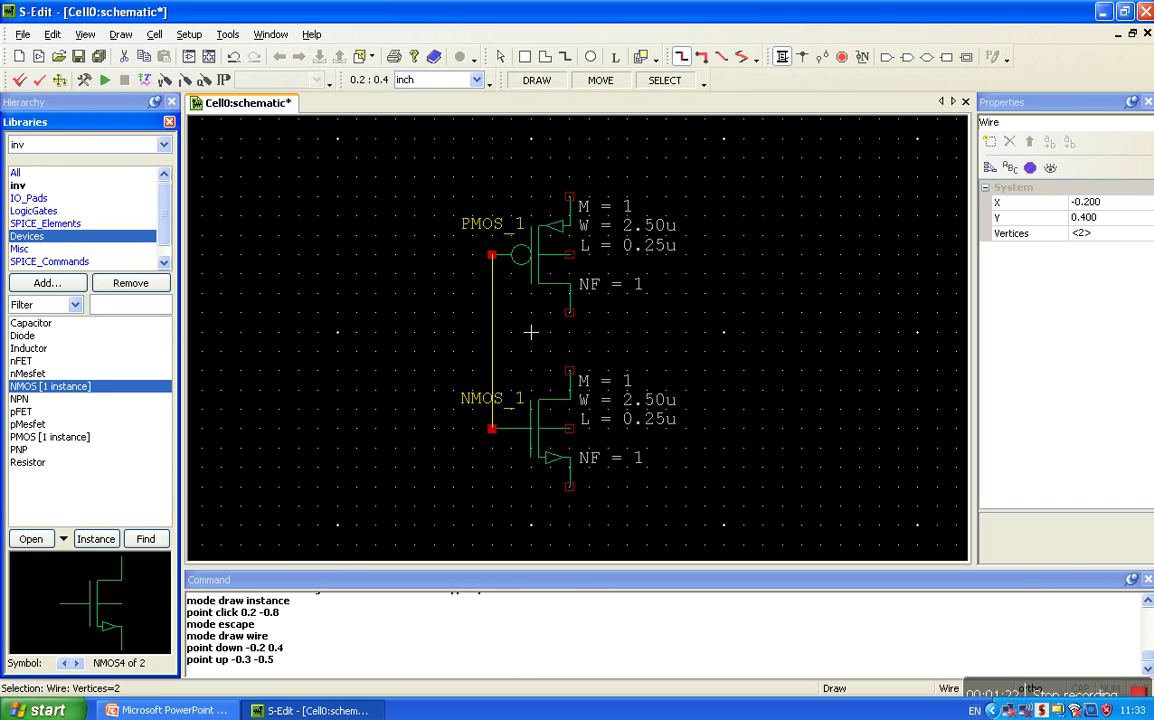
left_click_drag(569, 255, 569, 197)
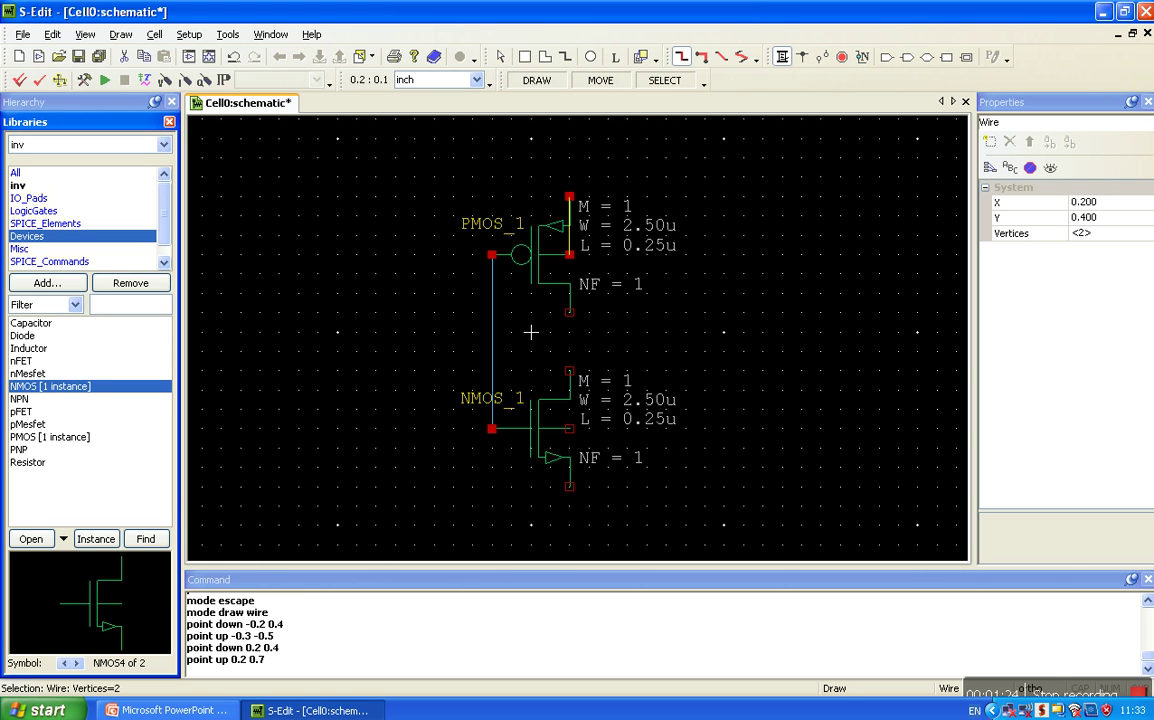
left_click_drag(569, 313, 569, 372)
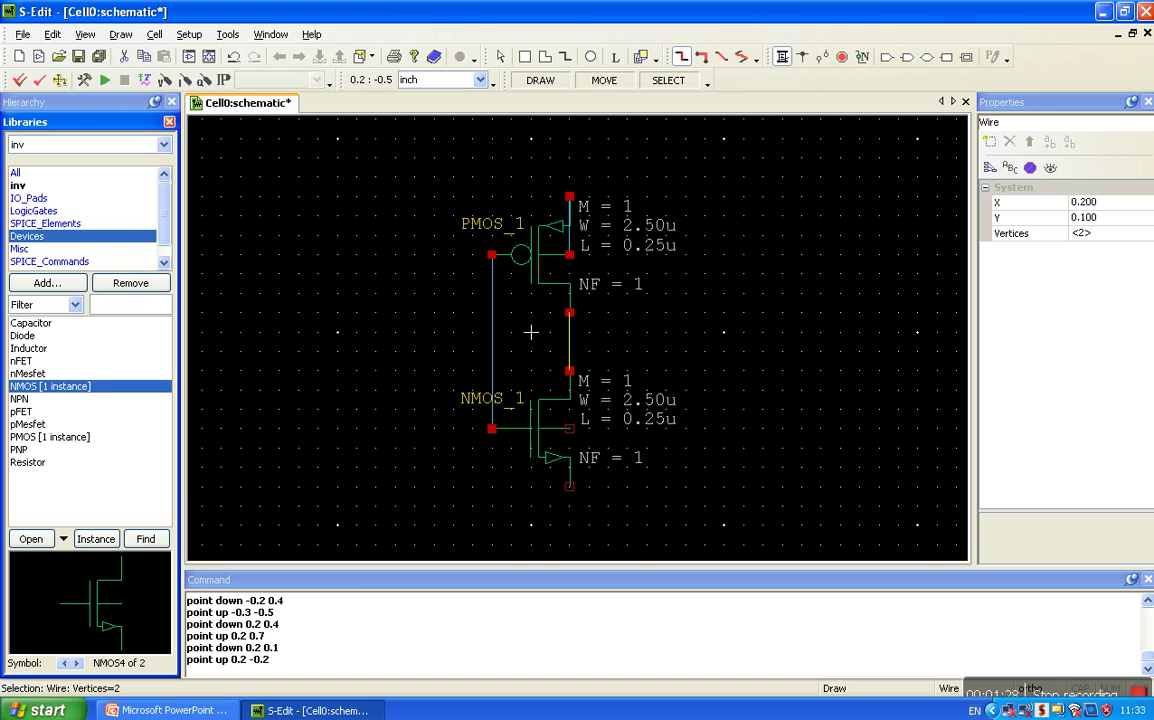
left_click_drag(569, 428, 569, 486)
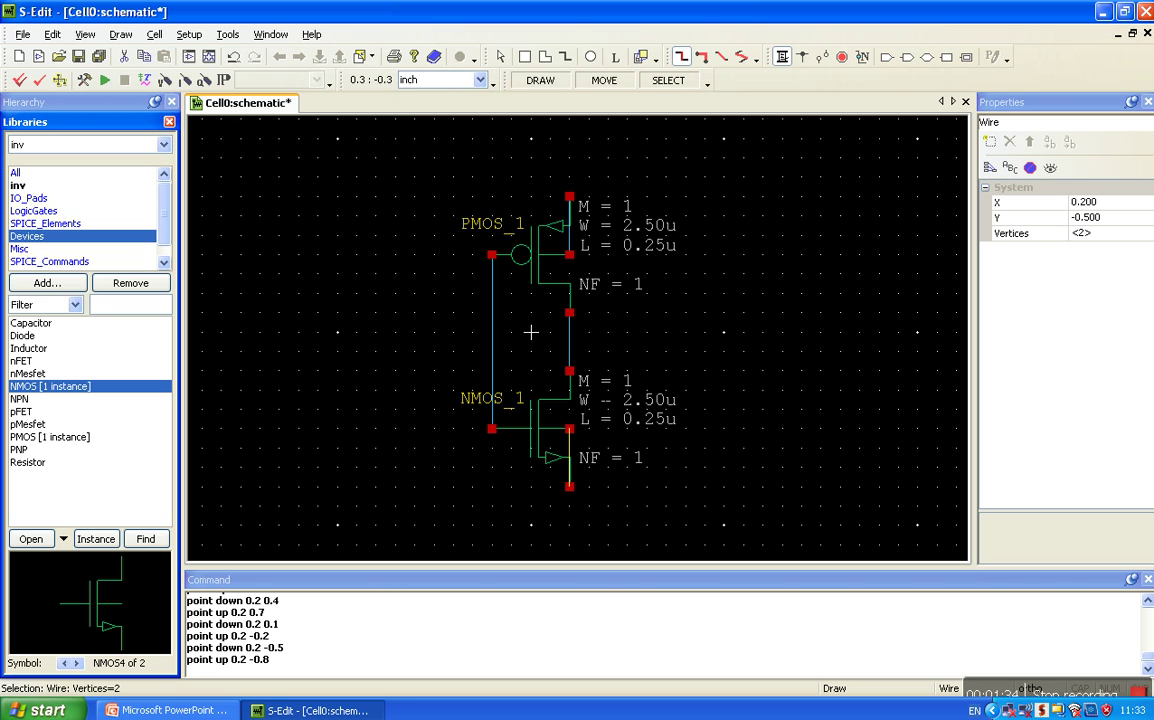
Step: Place a Gnd symbol from the Misc library just below the NMOS source at 0.2, -0.9
left_click(20, 248)
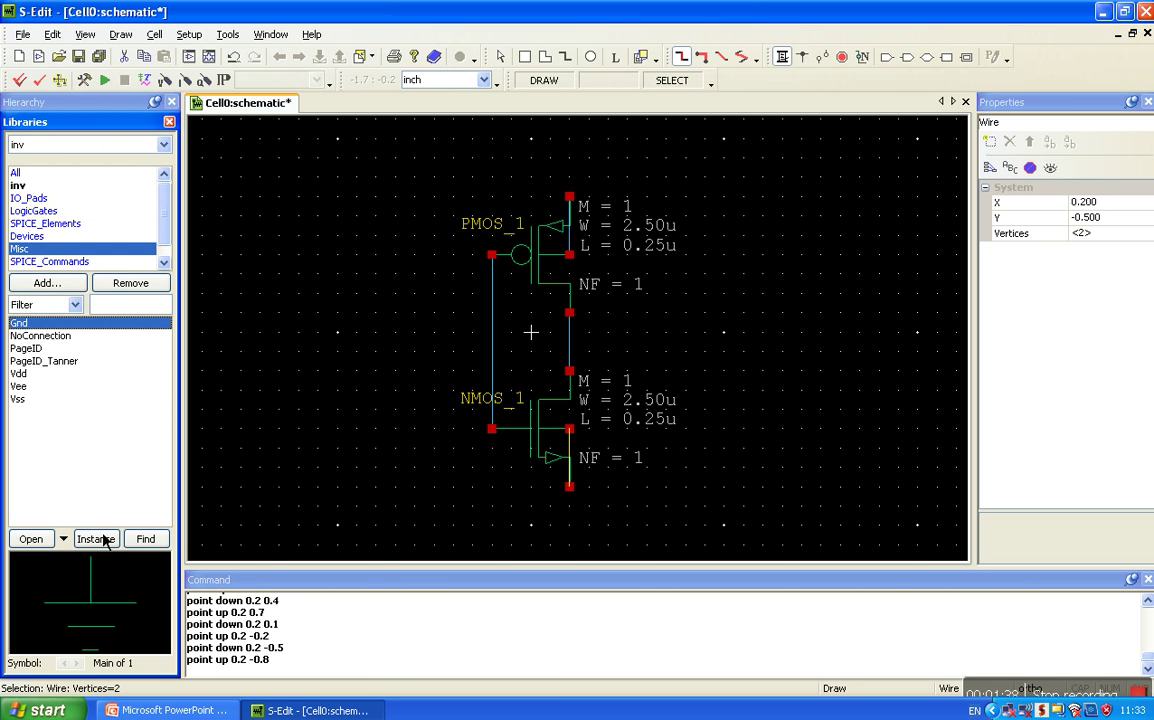
left_click(97, 539)
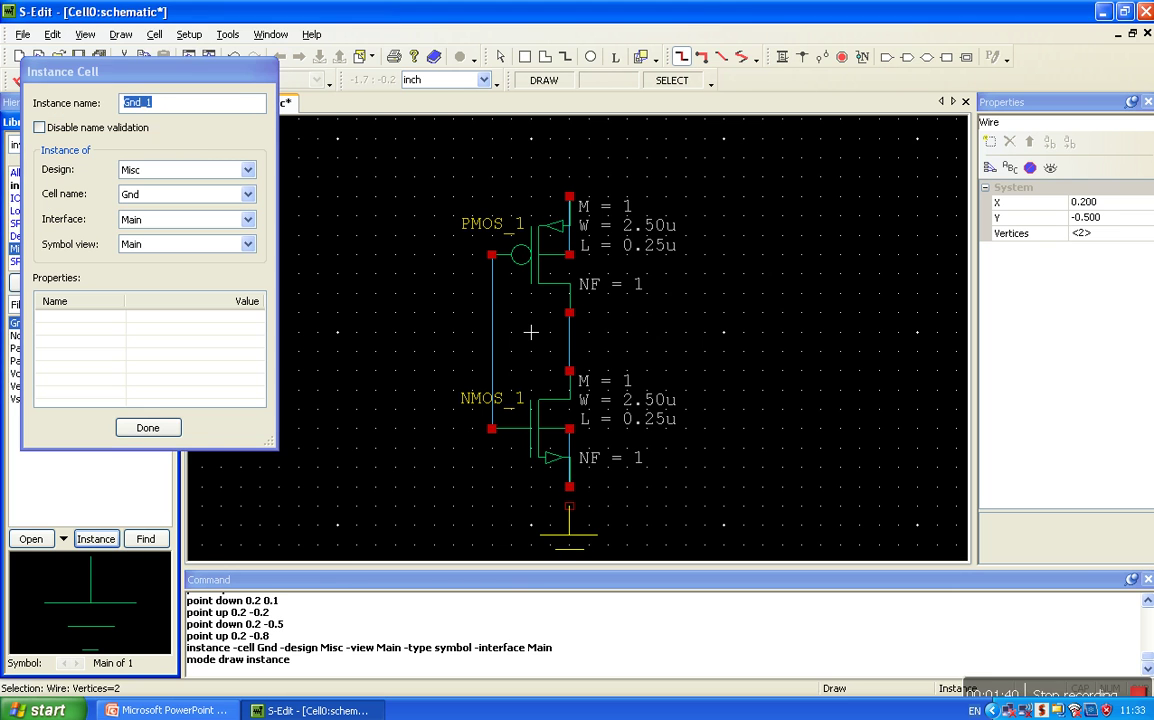
left_click(569, 506)
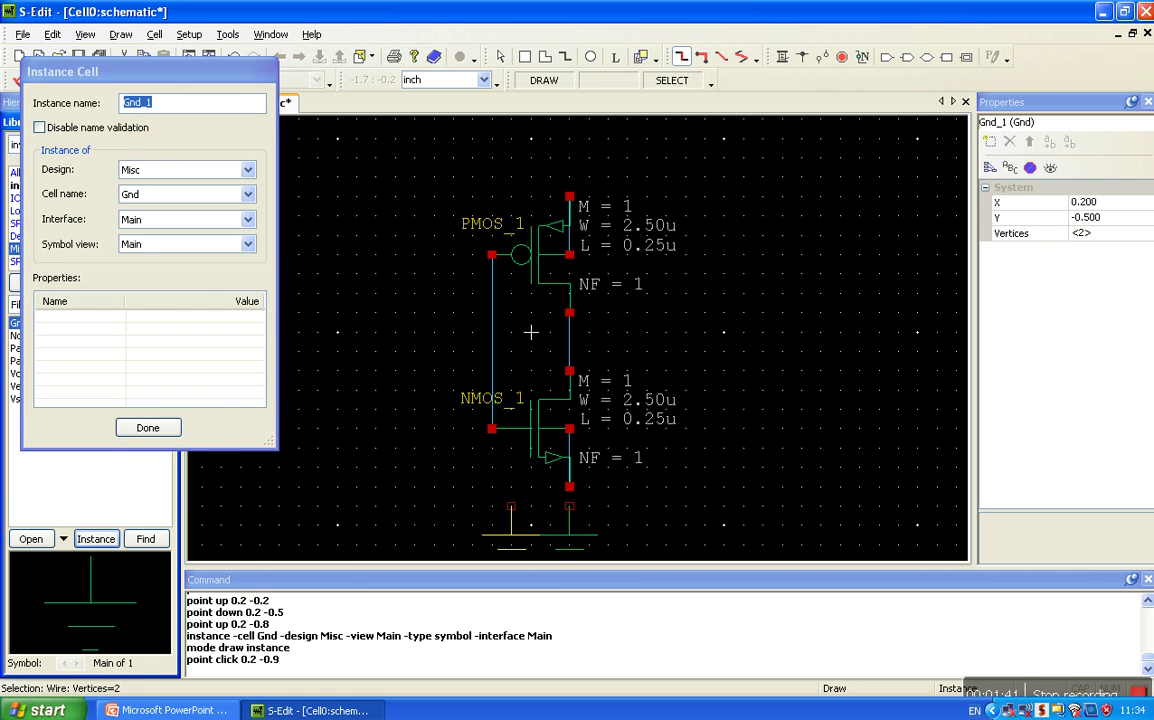
left_click(168, 429)
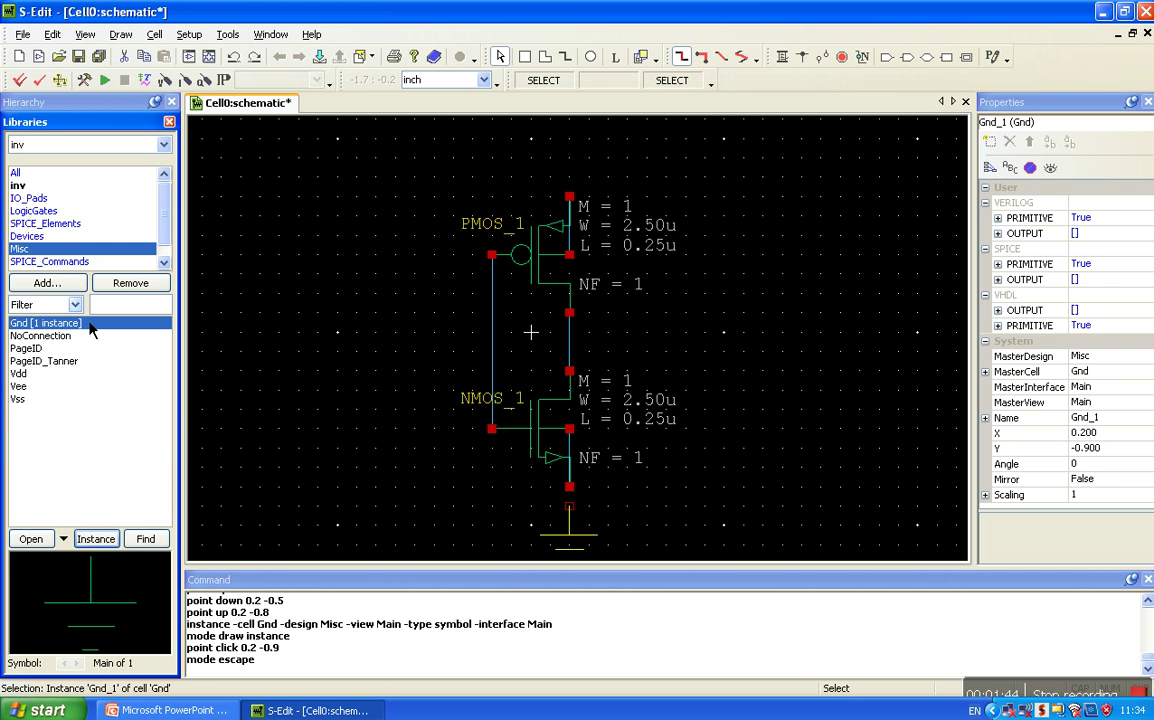
Step: Place two DC VoltageSource instances from the SPICE_Elements library, one on each side of the transistor pair
left_click(45, 223)
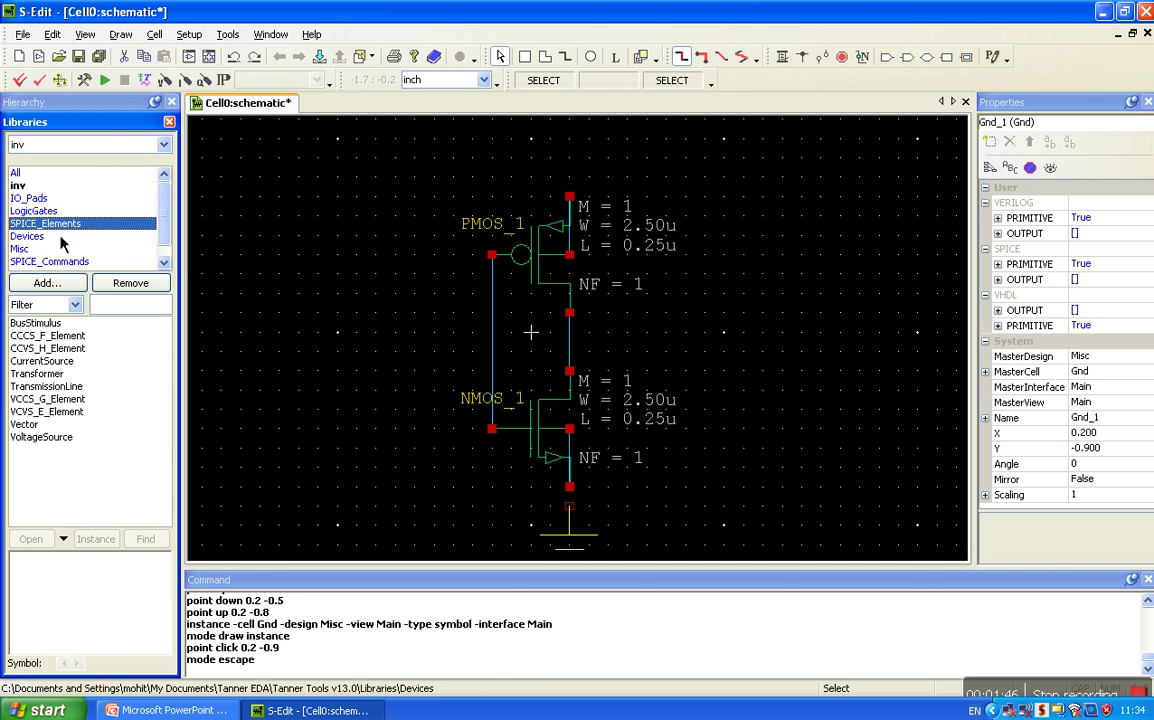
left_click(45, 437)
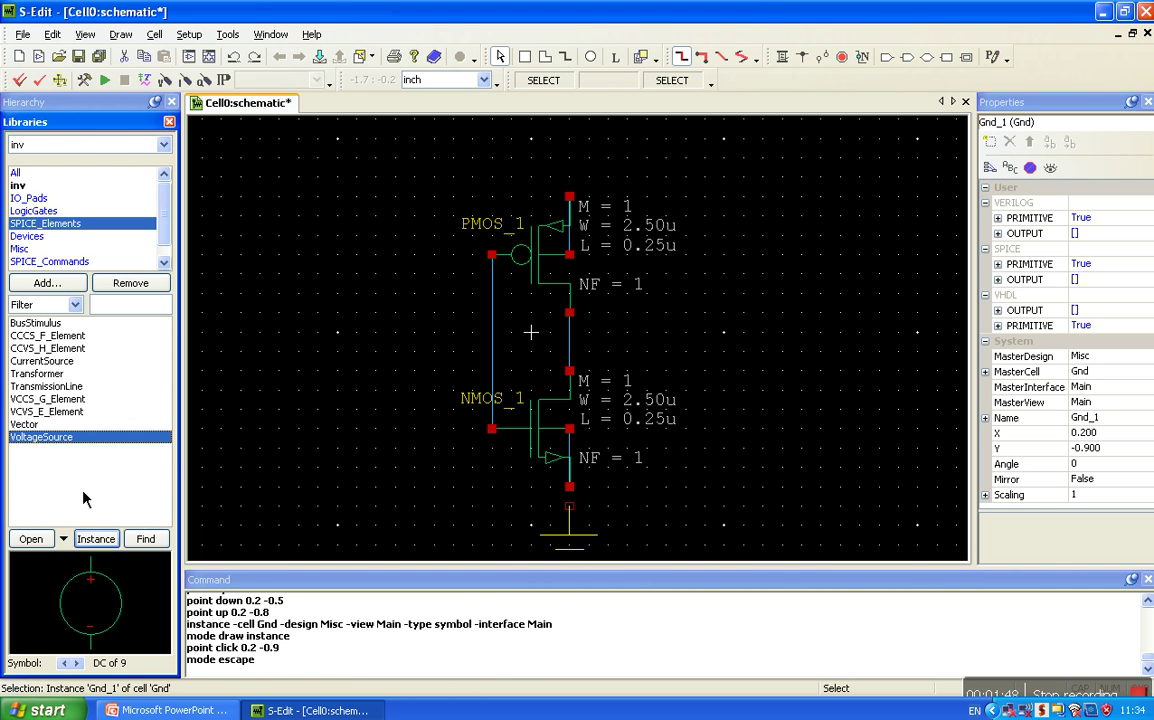
left_click(96, 539)
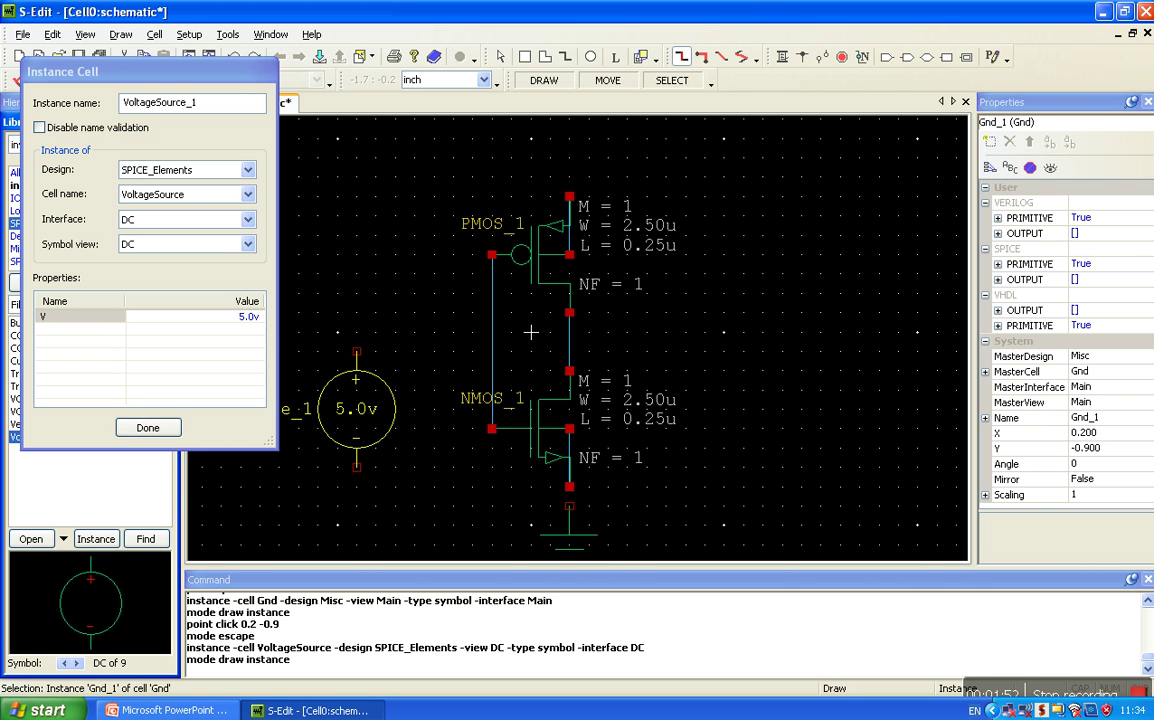
left_click(357, 466)
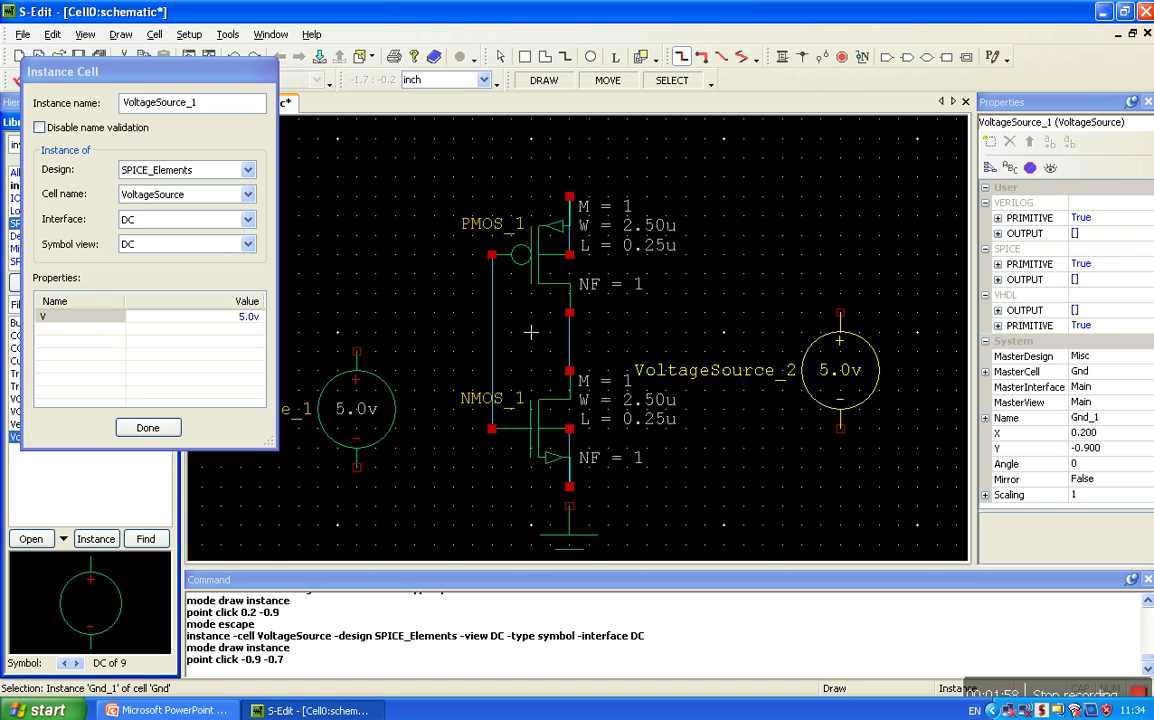
left_click(858, 428)
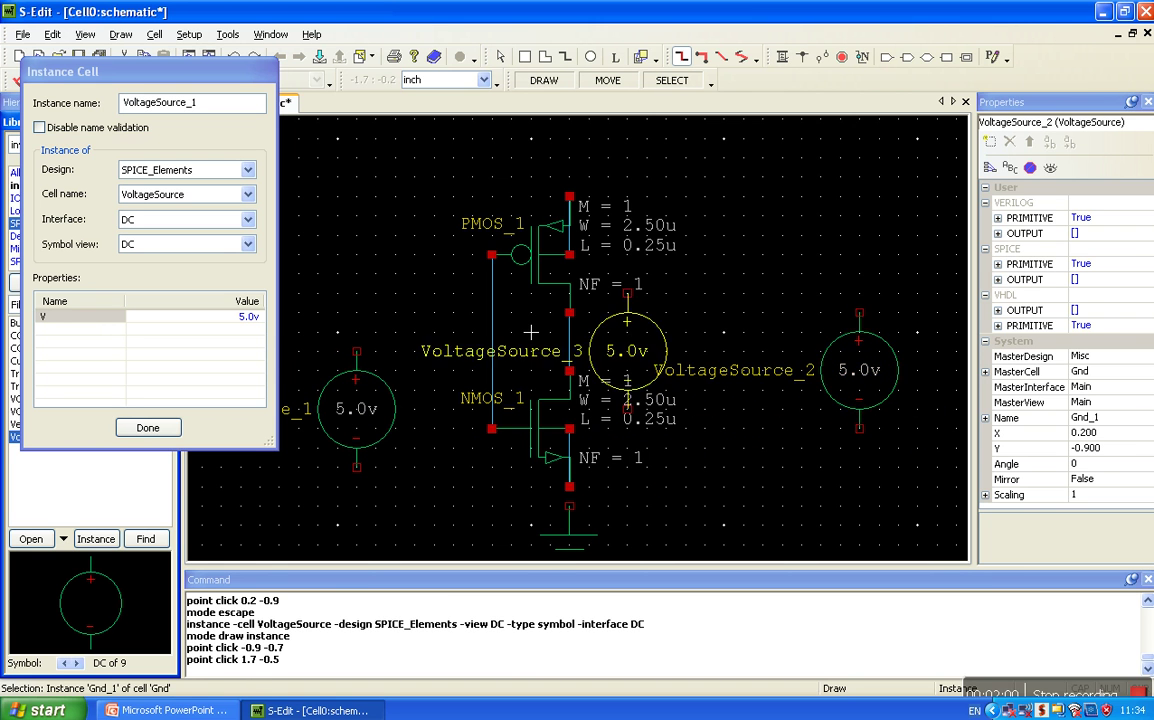
left_click(162, 430)
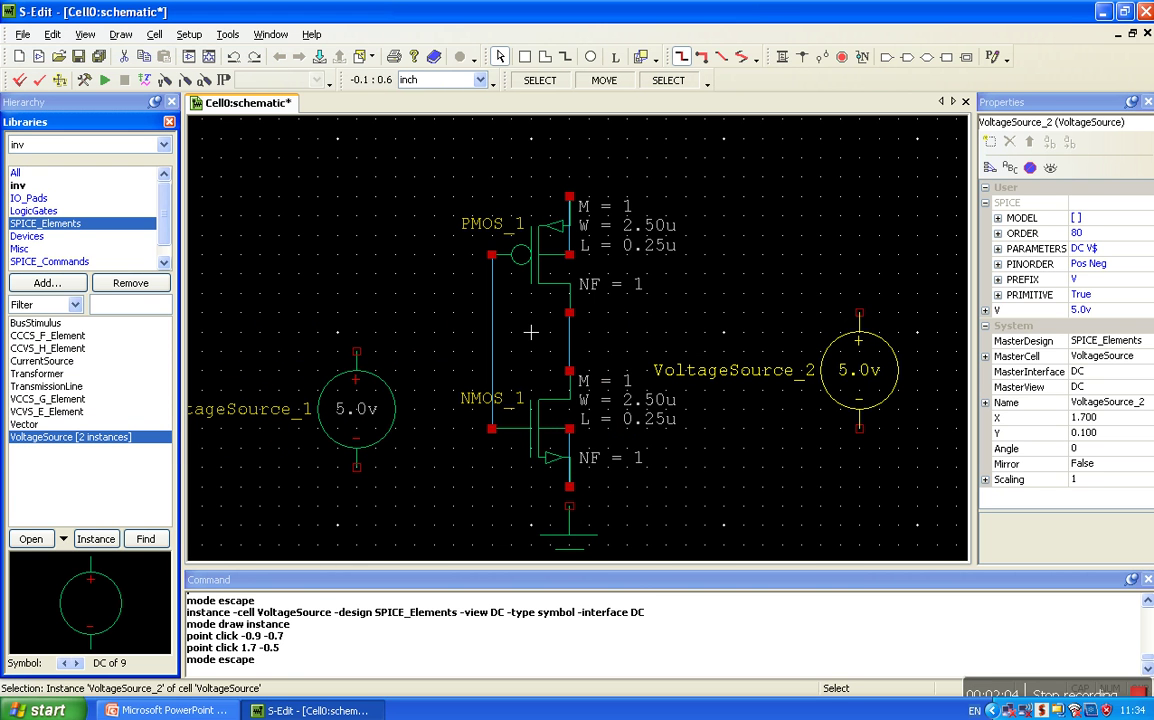
Step: Wire the PMOS source to the positive terminal of VoltageSource_2 with a right-angled wire
left_click(782, 57)
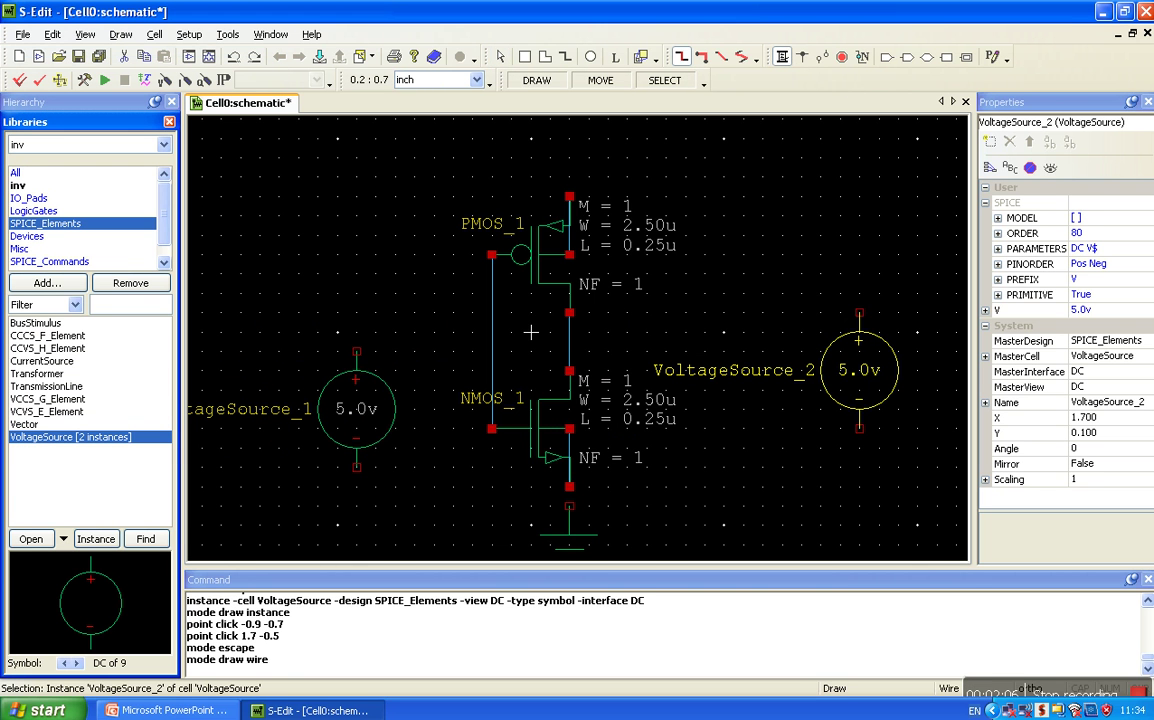
left_click(569, 196)
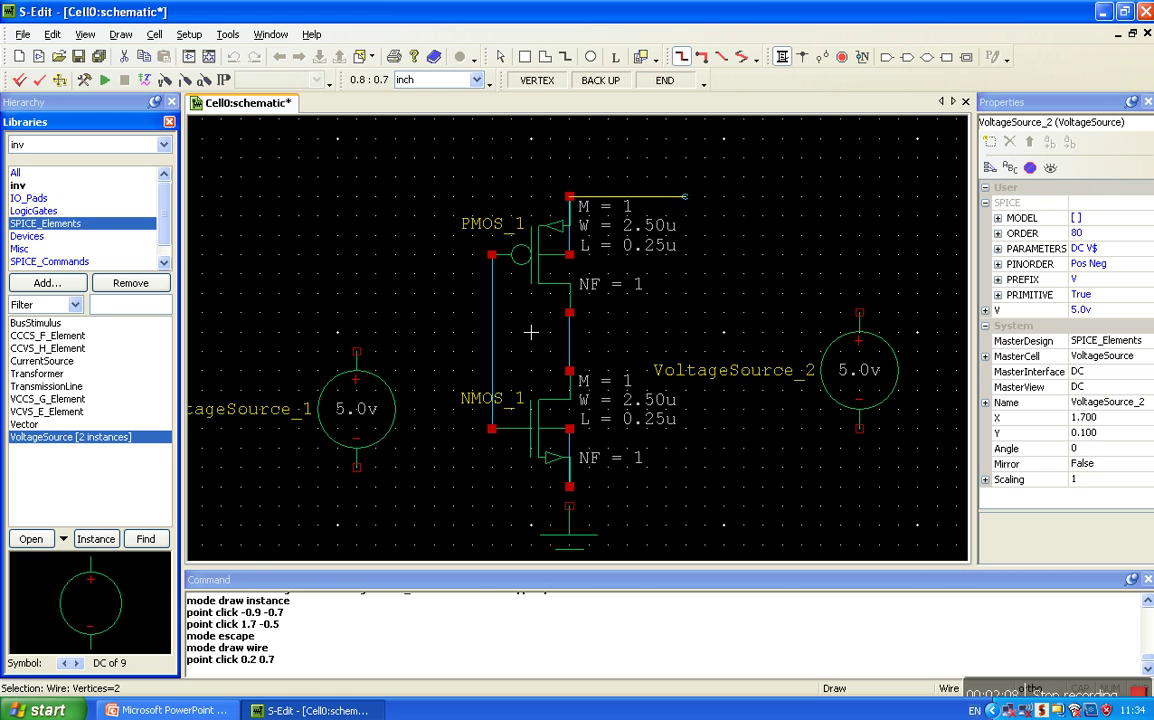
left_click(859, 196)
left_click(859, 313)
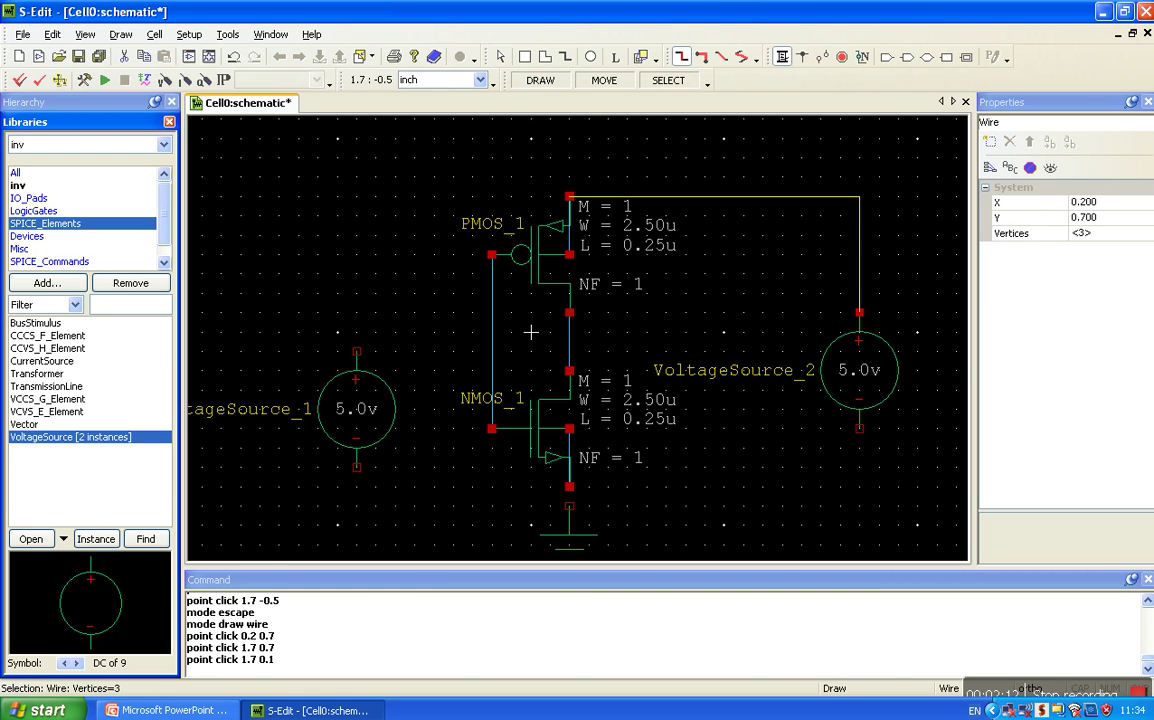
Step: Wire the negative terminal of VoltageSource_2 and the NMOS source to the ground symbol
left_click(859, 430)
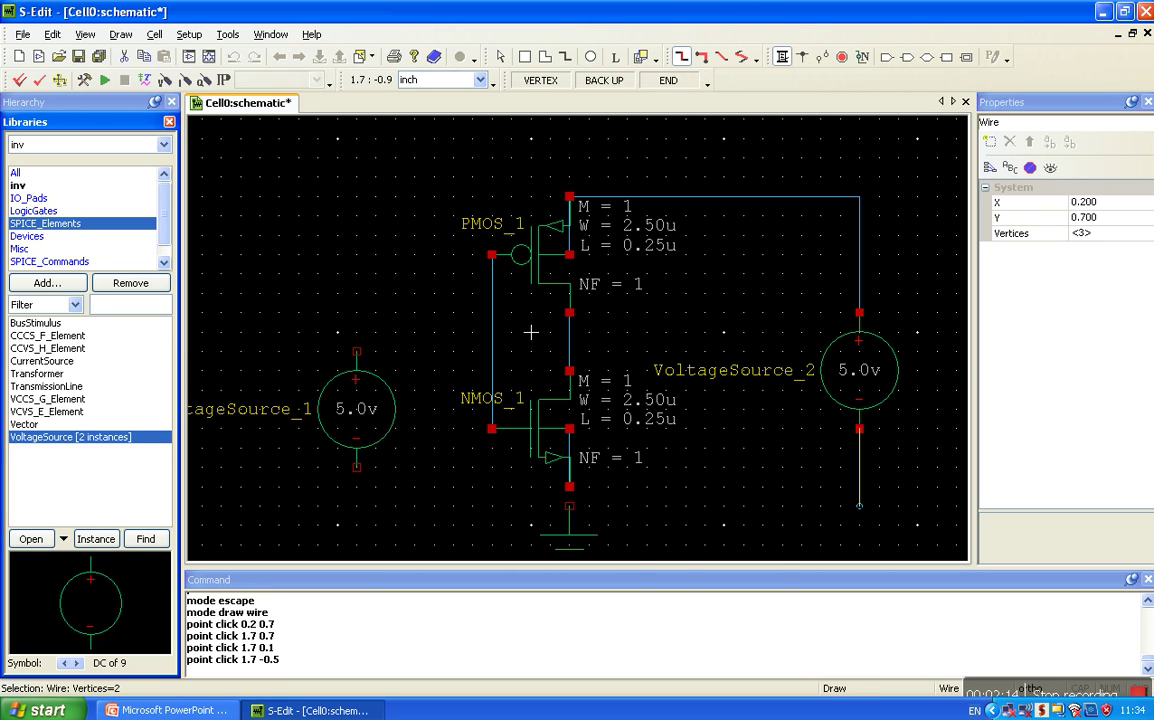
left_click(859, 505)
left_click(569, 505)
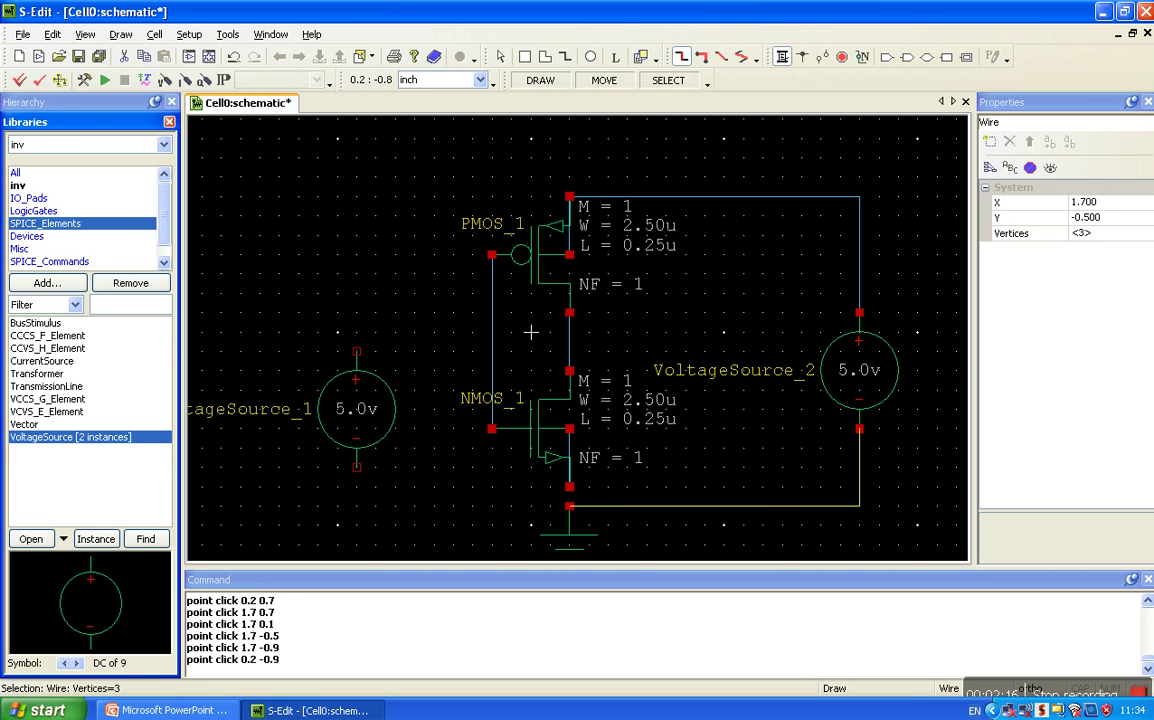
left_click(569, 486)
left_click(569, 505)
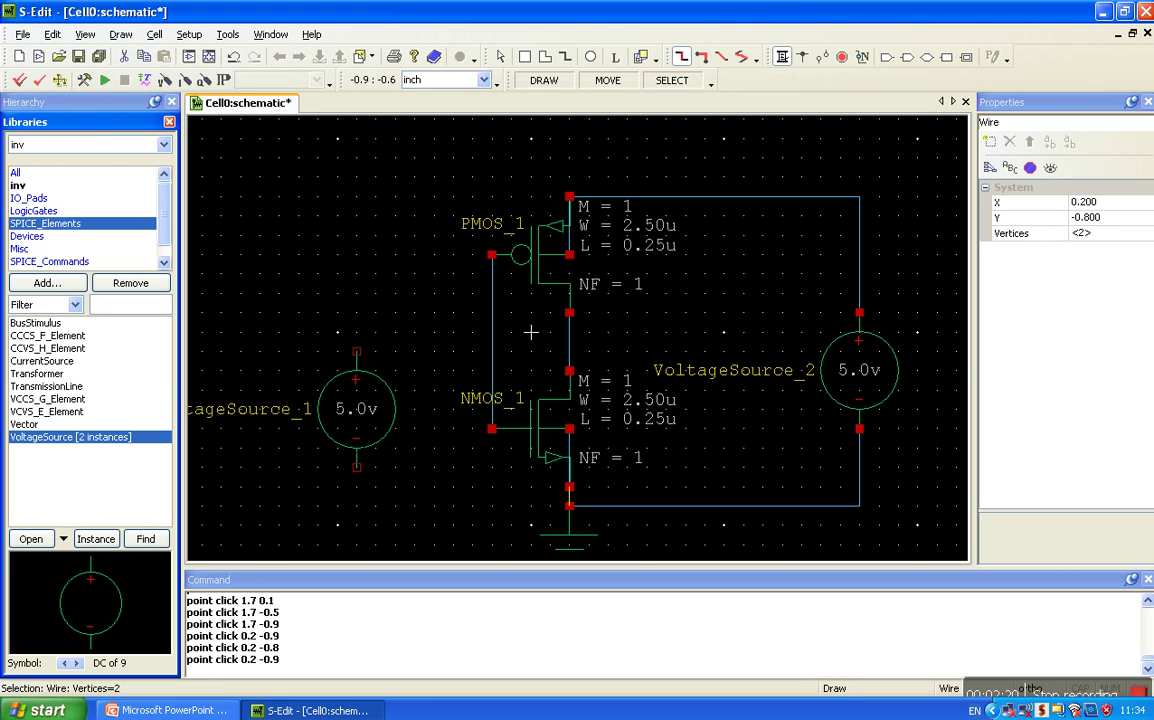
key("Escape")
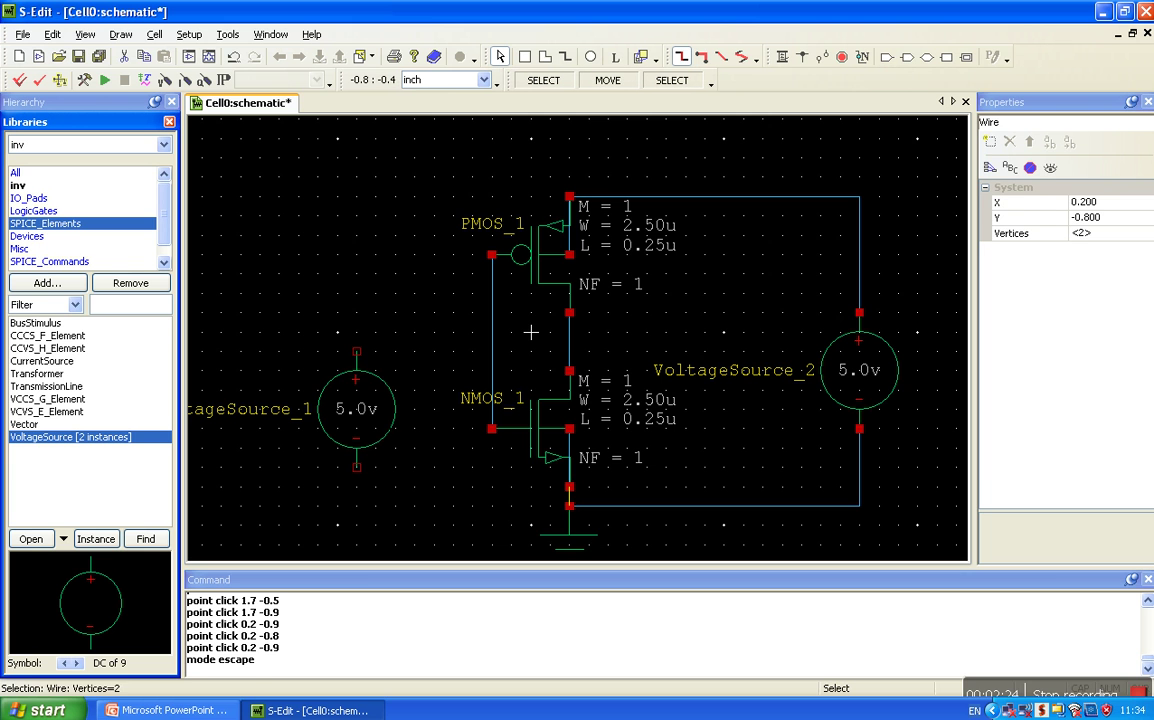
Step: Replace the DC source on the gate side with a Bit VoltageSource instance placed with its negative terminal at -0.8, -0.6
left_click(395, 390)
key("Delete")
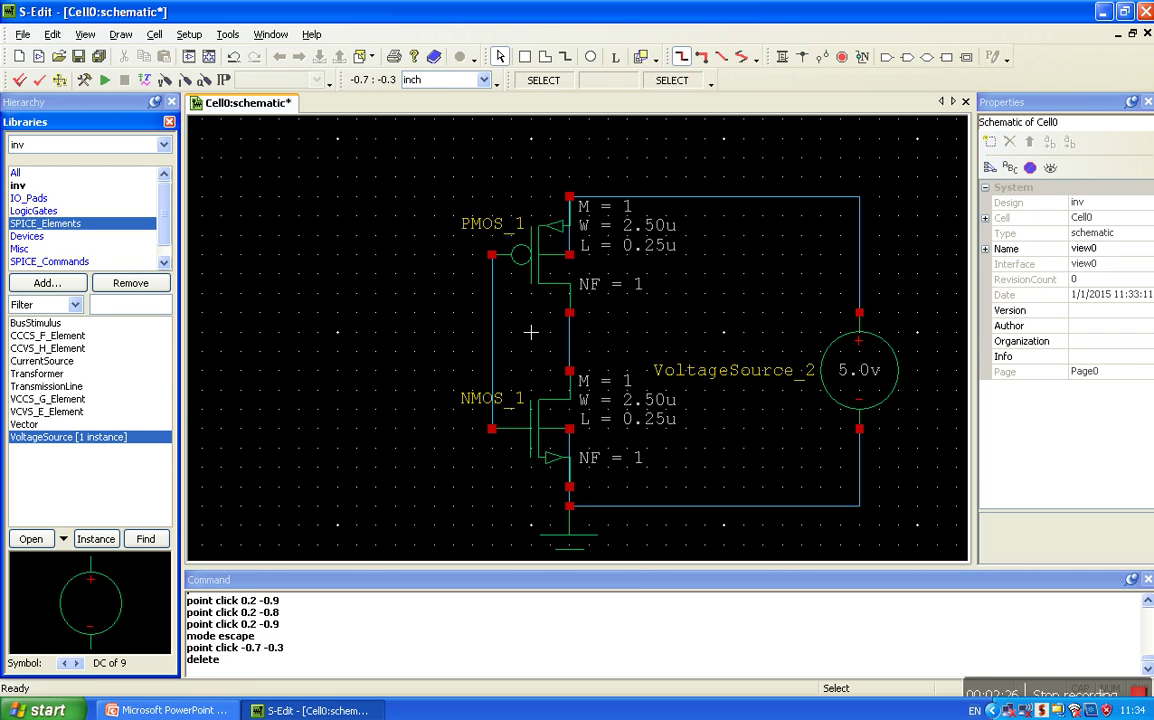
left_click(76, 663)
left_click(76, 663)
left_click(76, 663)
left_click(76, 663)
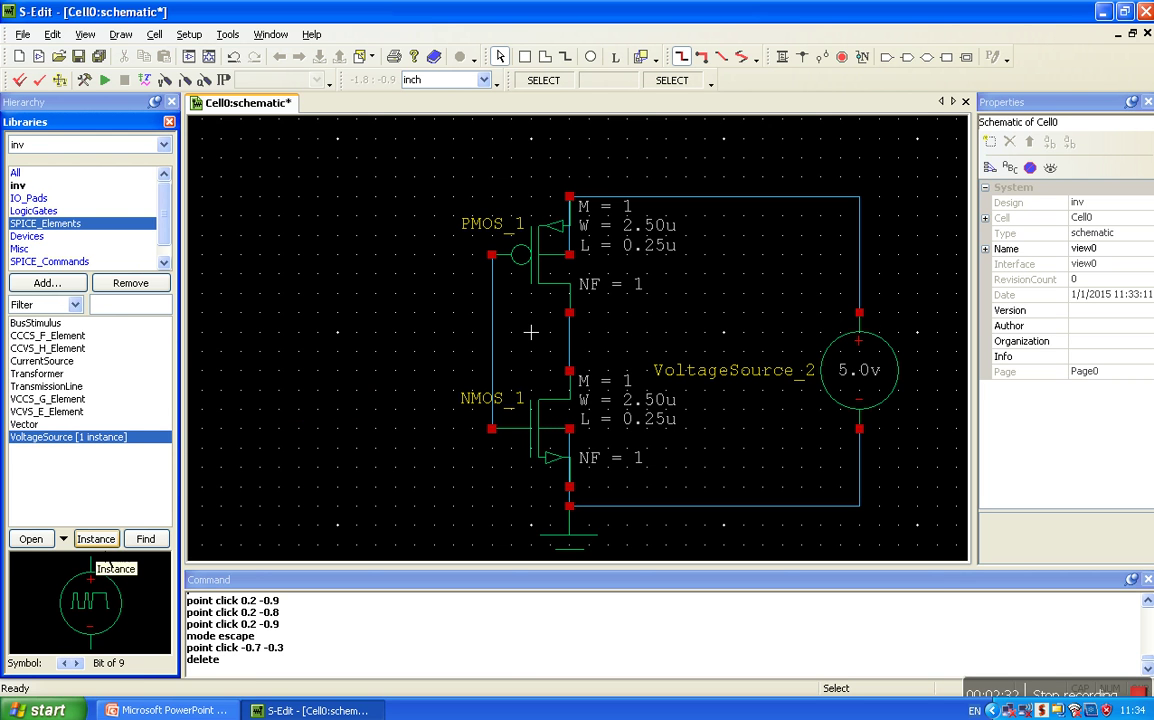
left_click(97, 540)
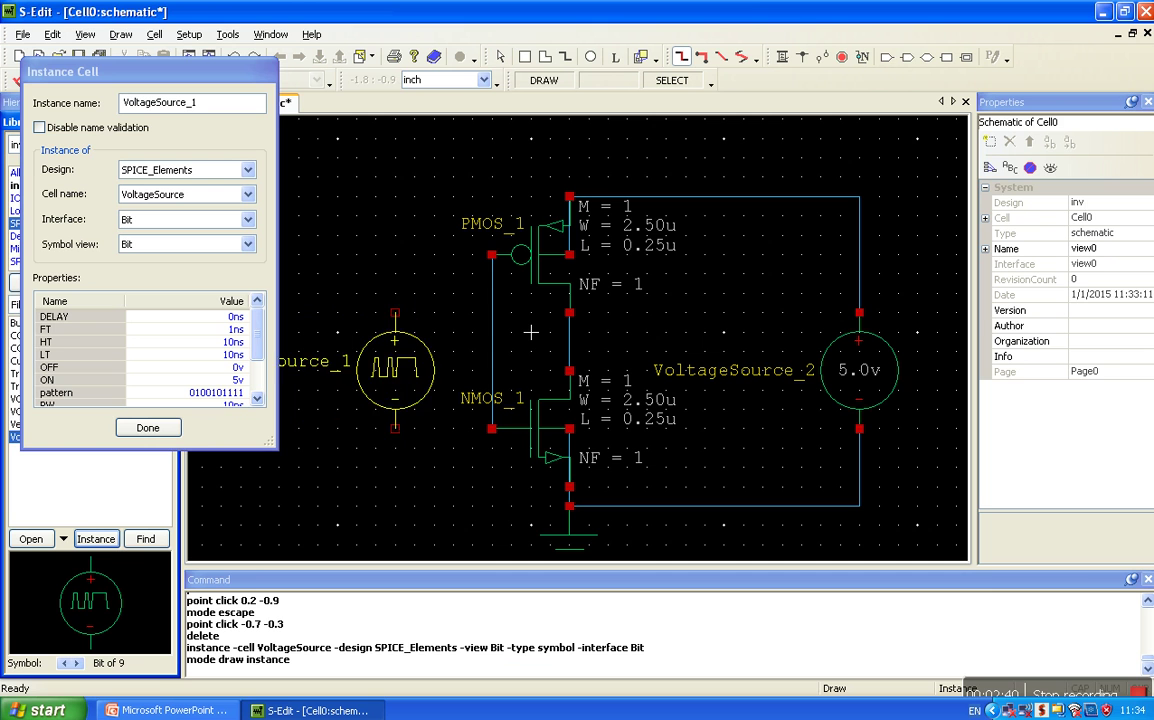
left_click(376, 447)
key("Escape")
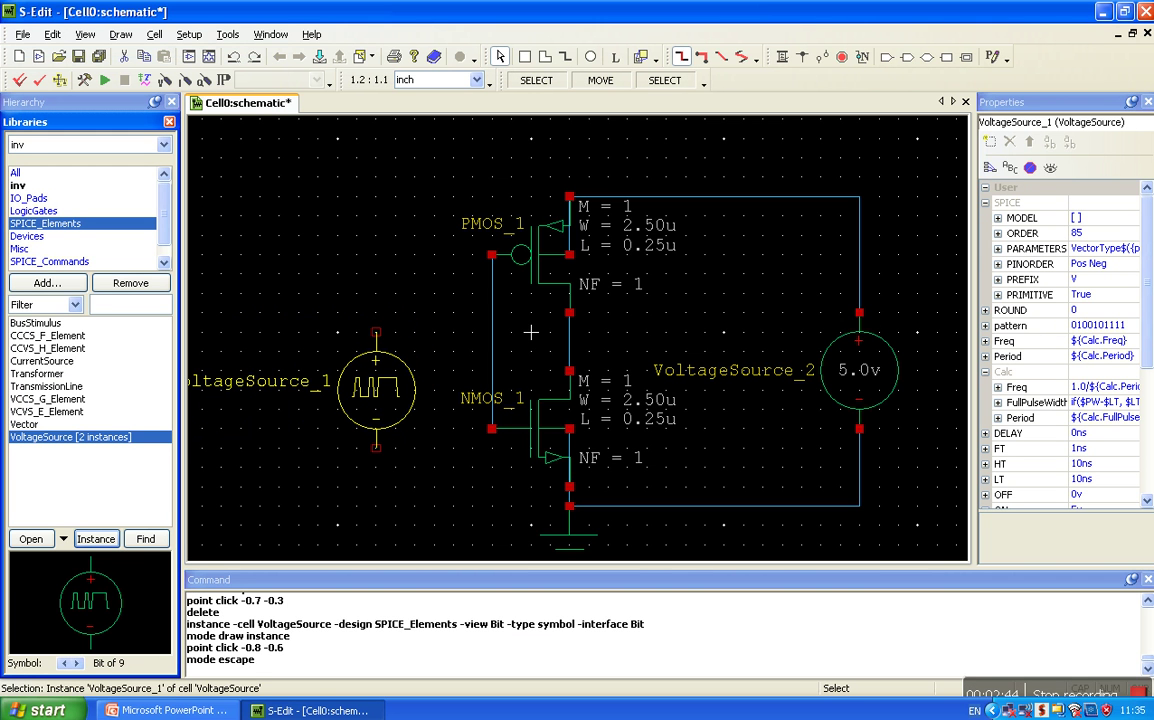
Step: Wire the Bit source's negative terminal to the ground node and its positive terminal to the shared gate wire
left_click(782, 57)
left_click(376, 447)
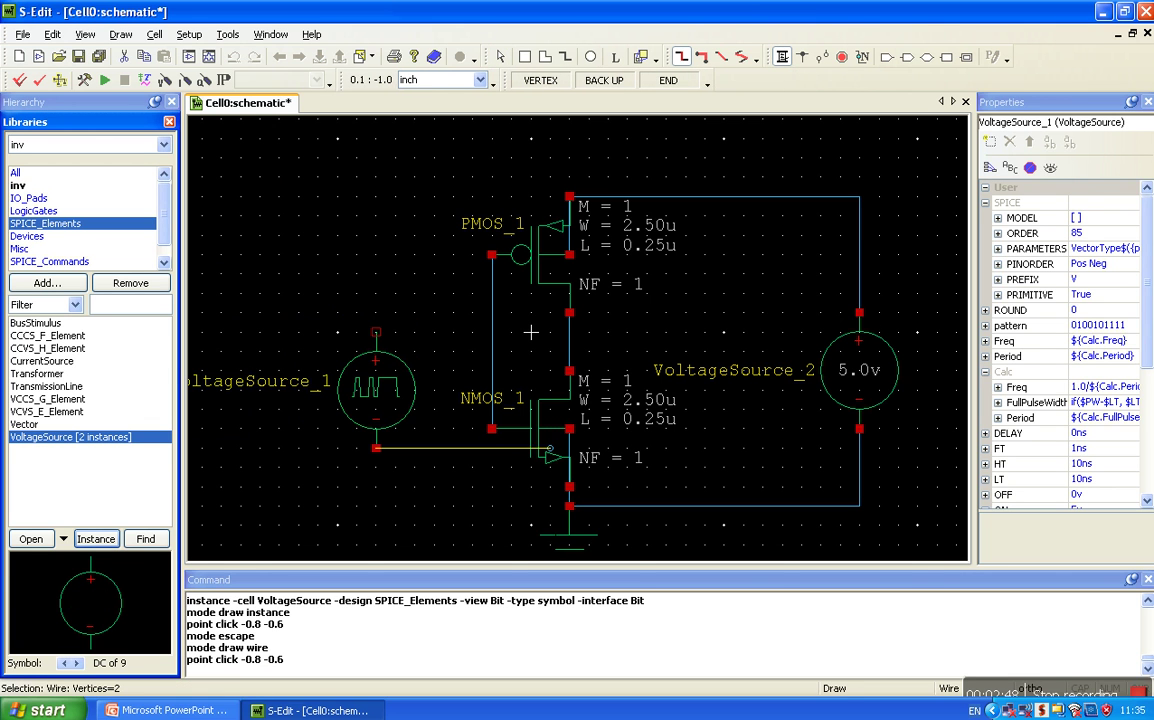
left_click(376, 523)
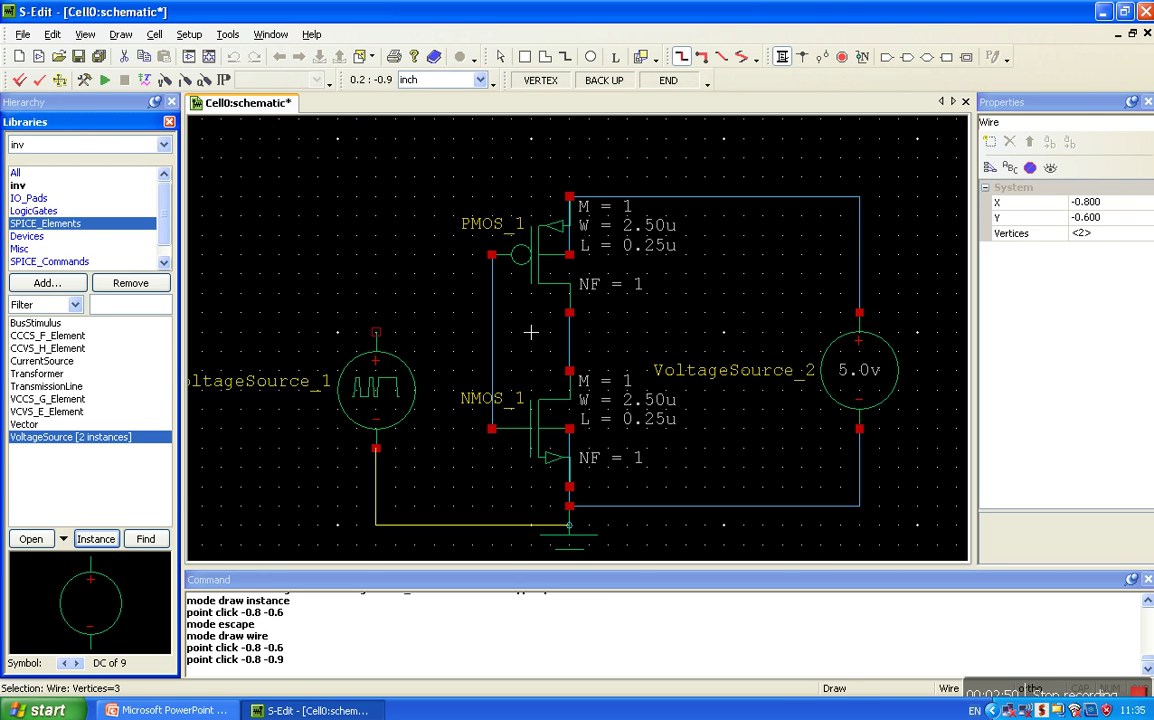
left_click(568, 523)
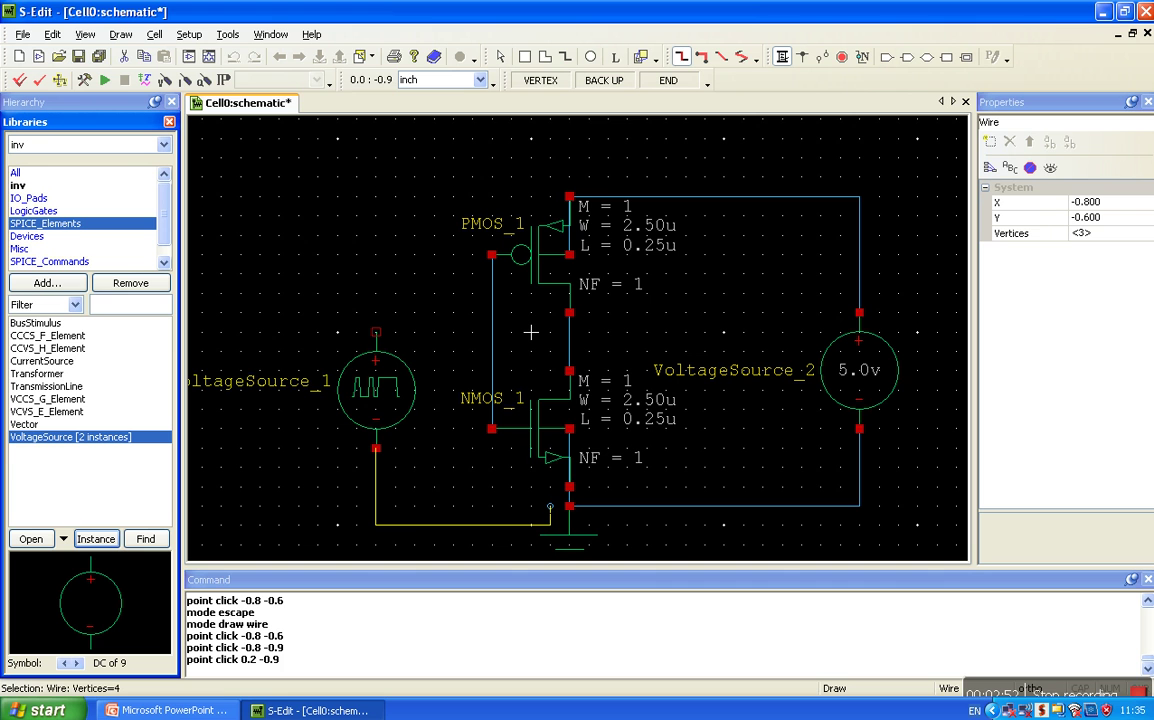
left_click(549, 509)
left_click(568, 509)
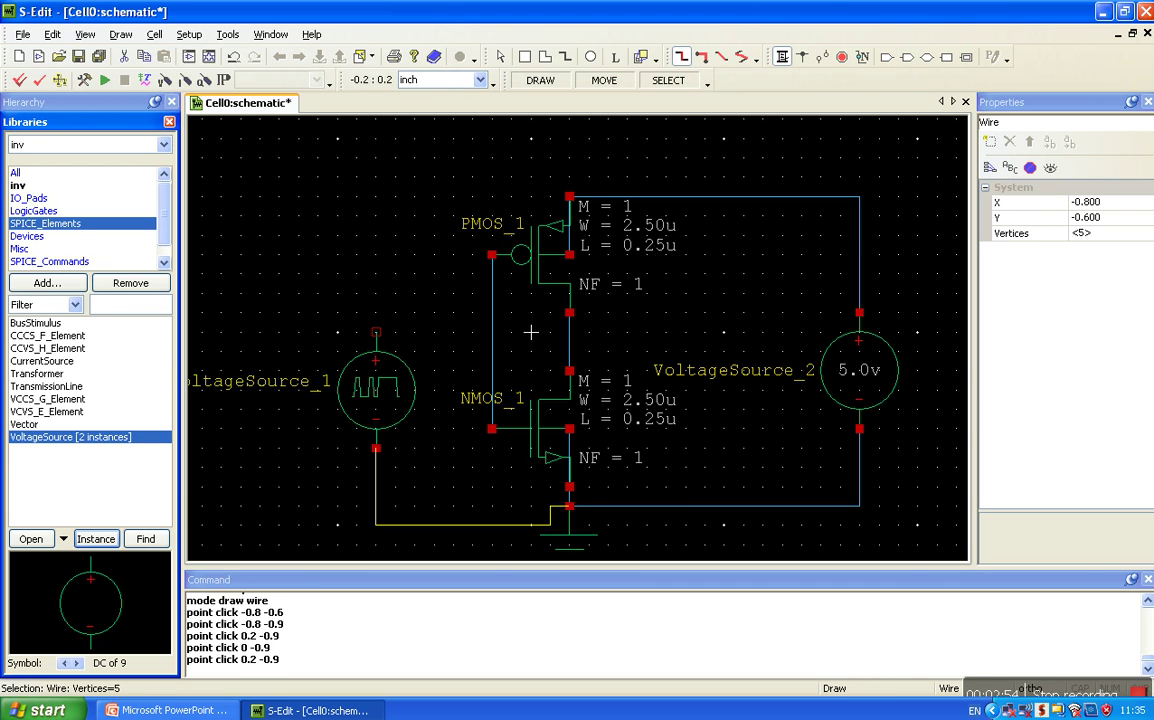
left_click(376, 332)
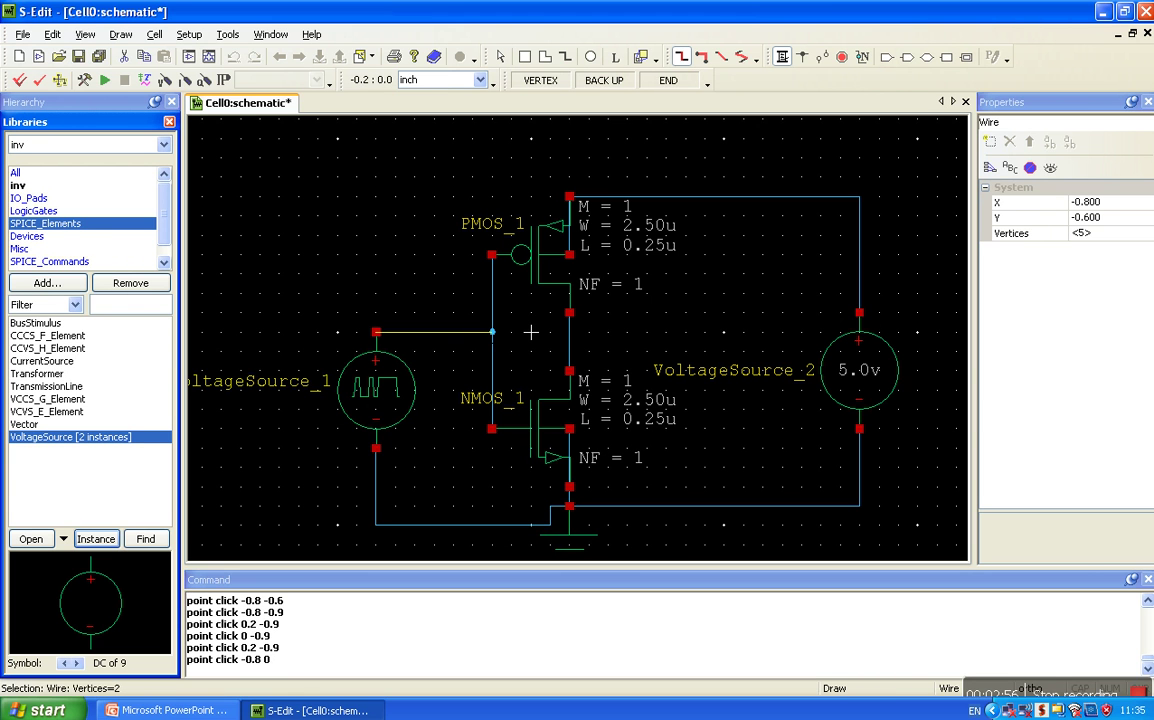
left_click(531, 332)
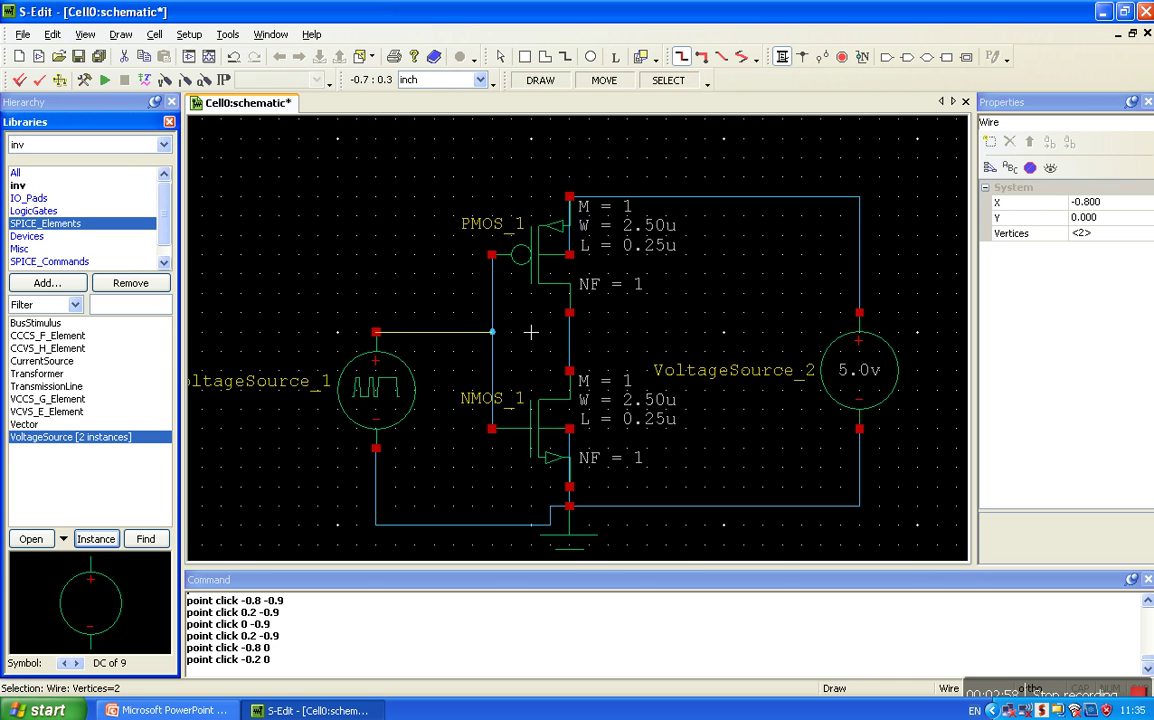
Step: Place an output port named Out at 1.0, 0.0 and wire it to the shared drain connection
left_click(908, 58)
left_click(728, 332)
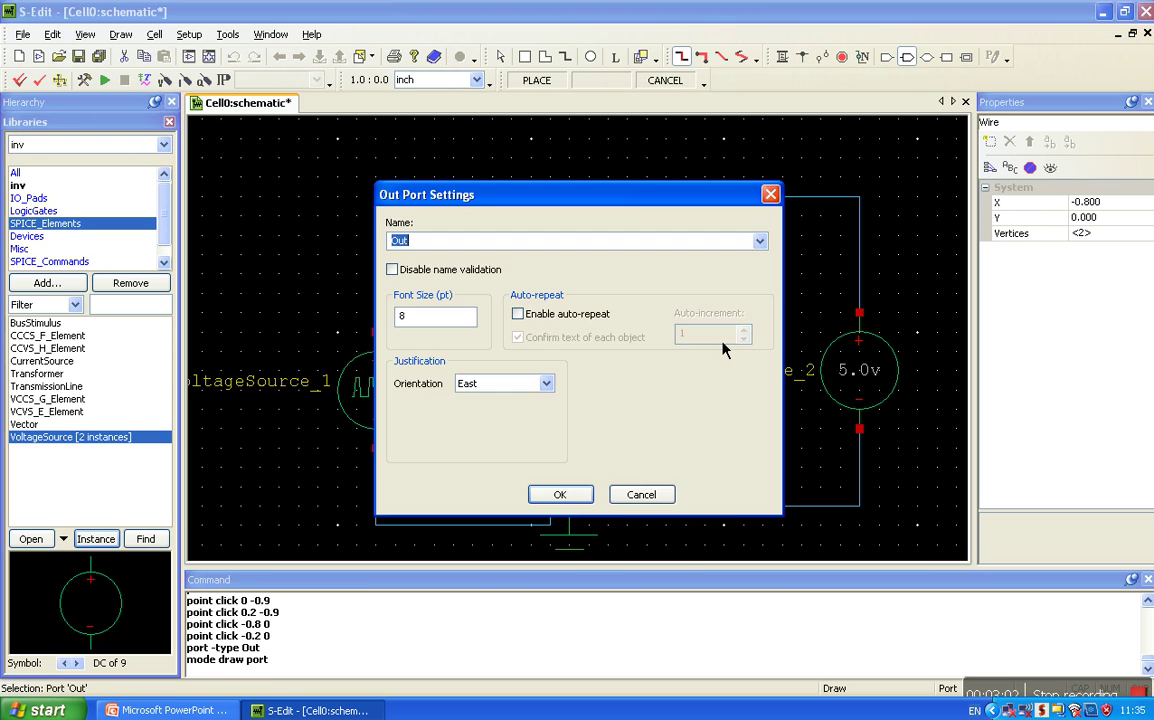
left_click(560, 494)
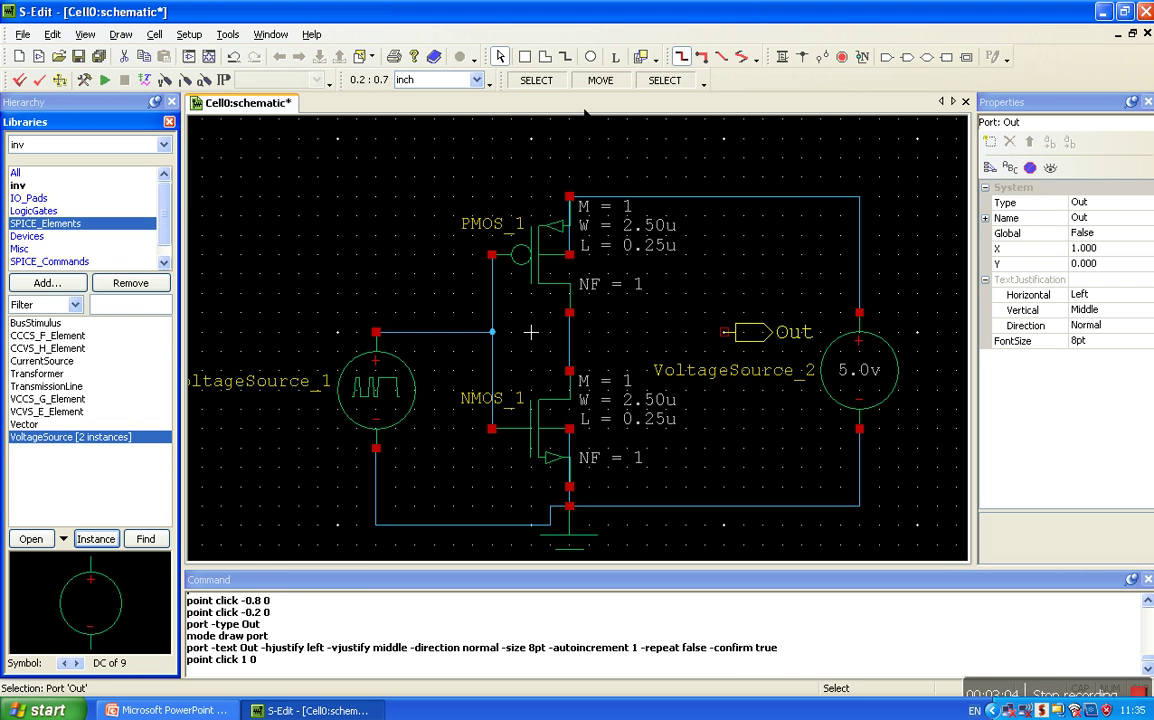
left_click(680, 58)
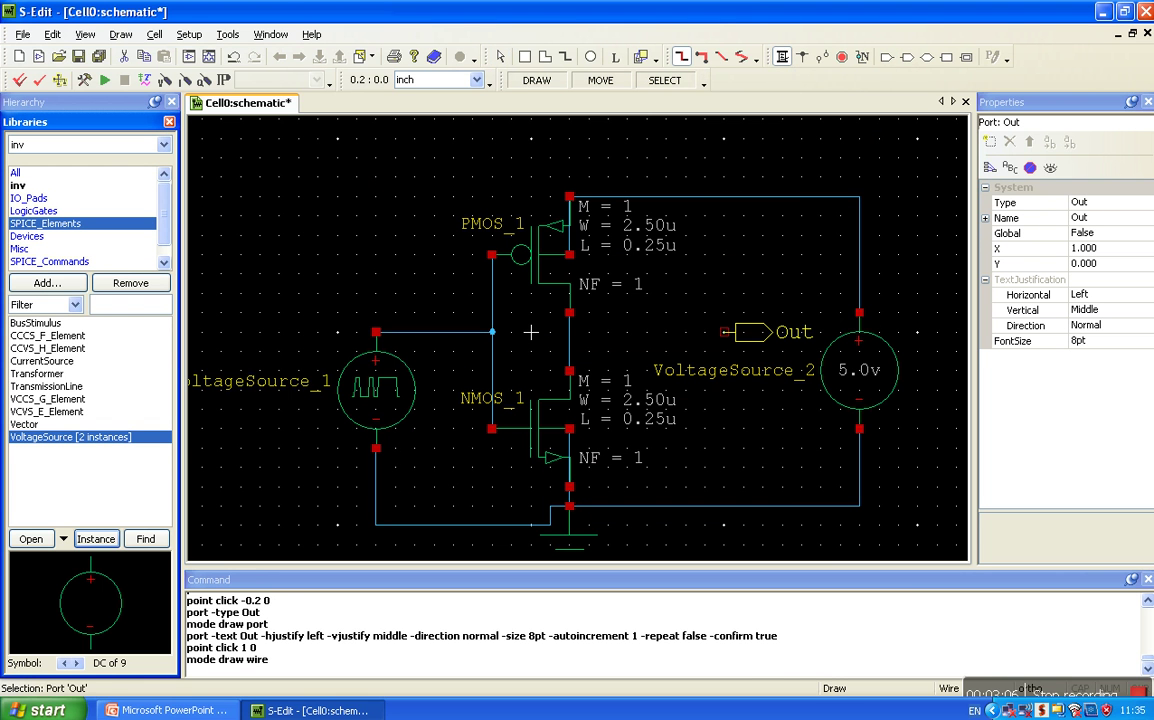
left_click(569, 332)
left_click(724, 332)
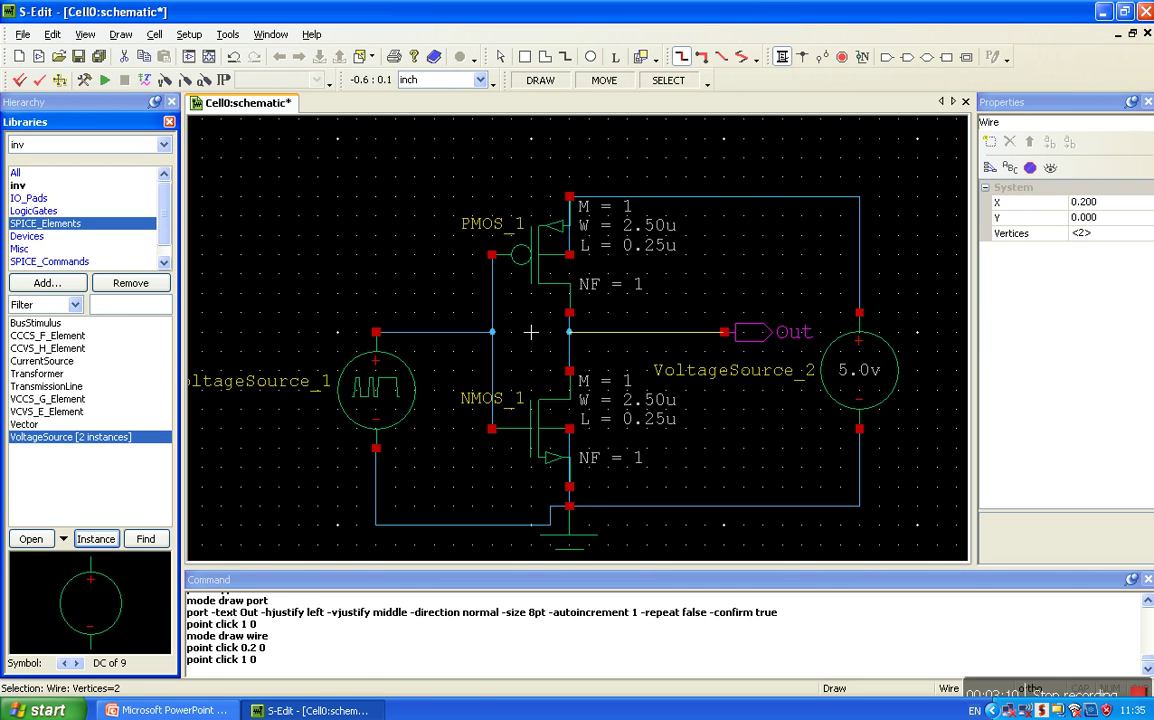
Step: Place two PrintVoltage instances from the SPICE_Commands library, one on the input wire at -0.8, 0 and one on the output wire at 0.6, 0
left_click(68, 260)
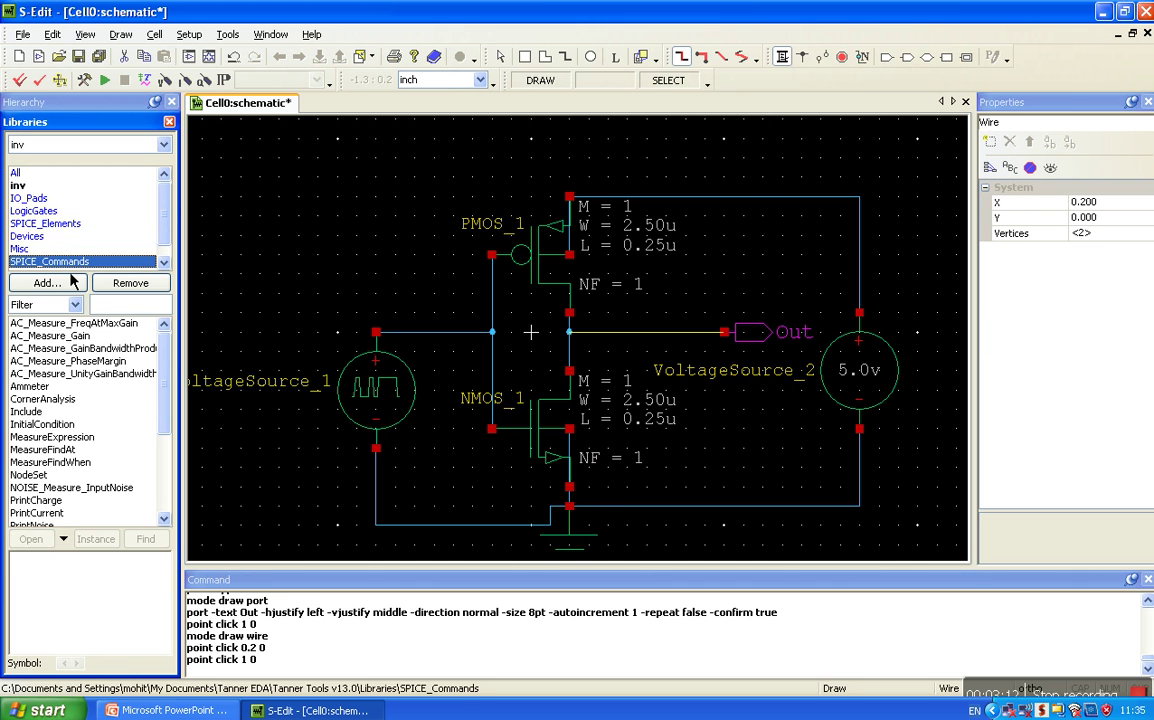
scroll(151, 361, "down", 4)
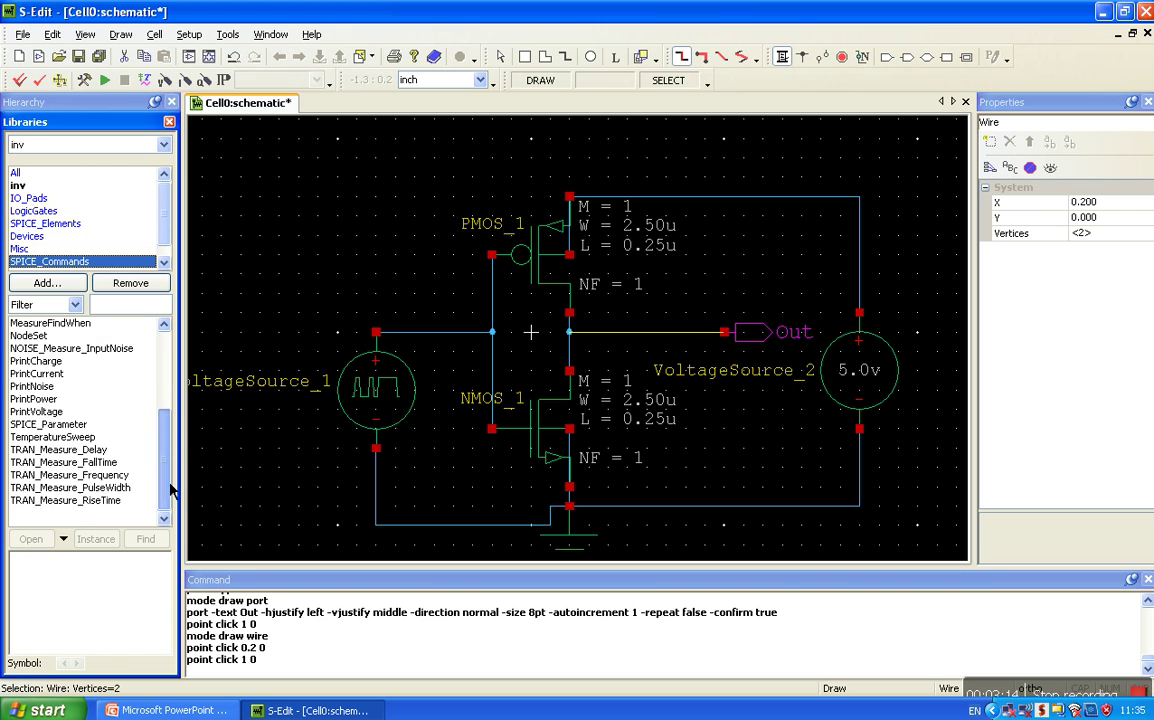
left_click(55, 411)
left_click(114, 539)
left_click(530, 332)
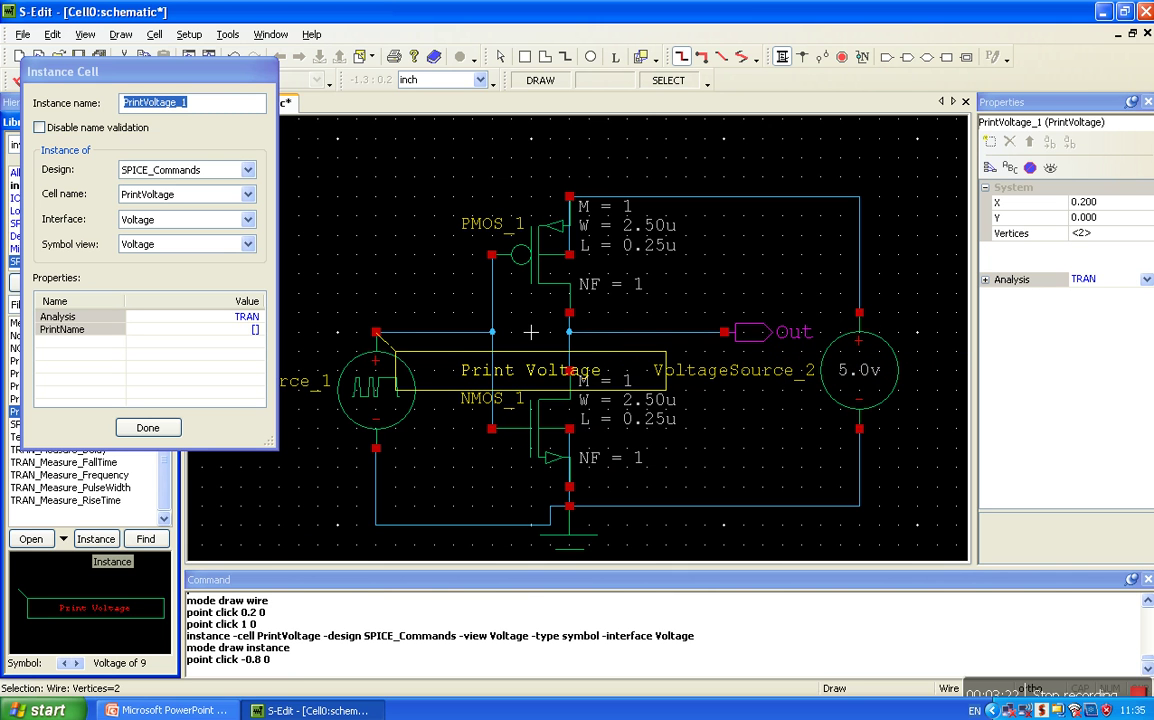
left_click(647, 332)
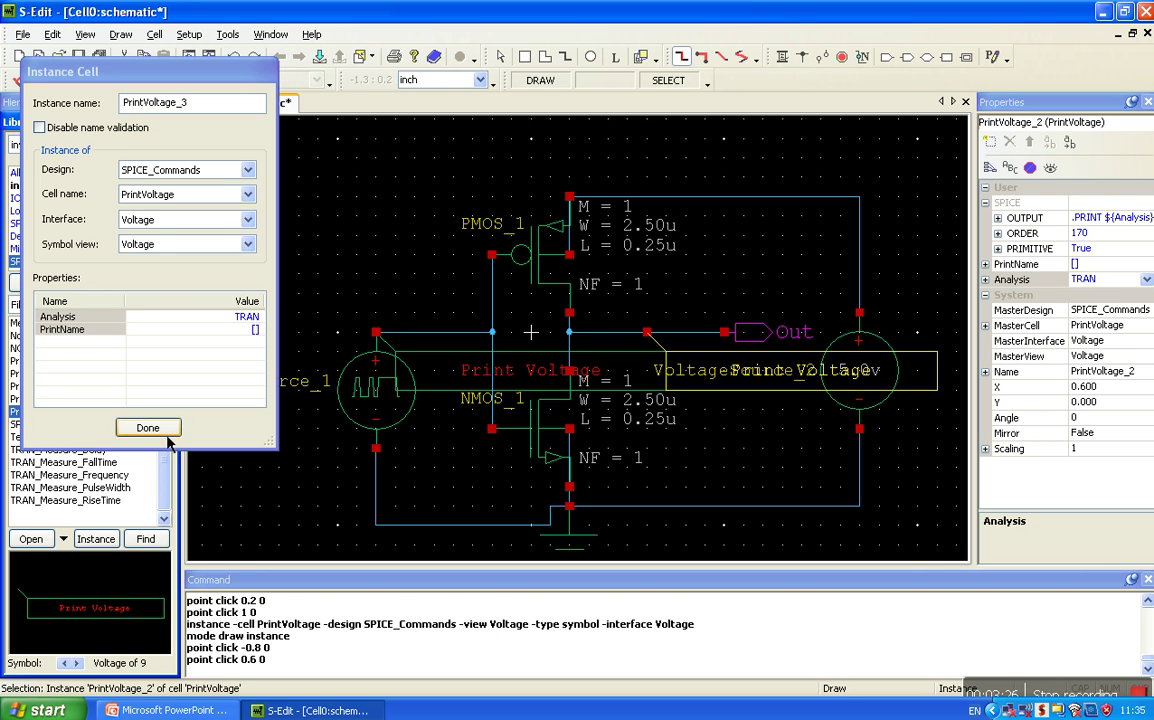
left_click(166, 435)
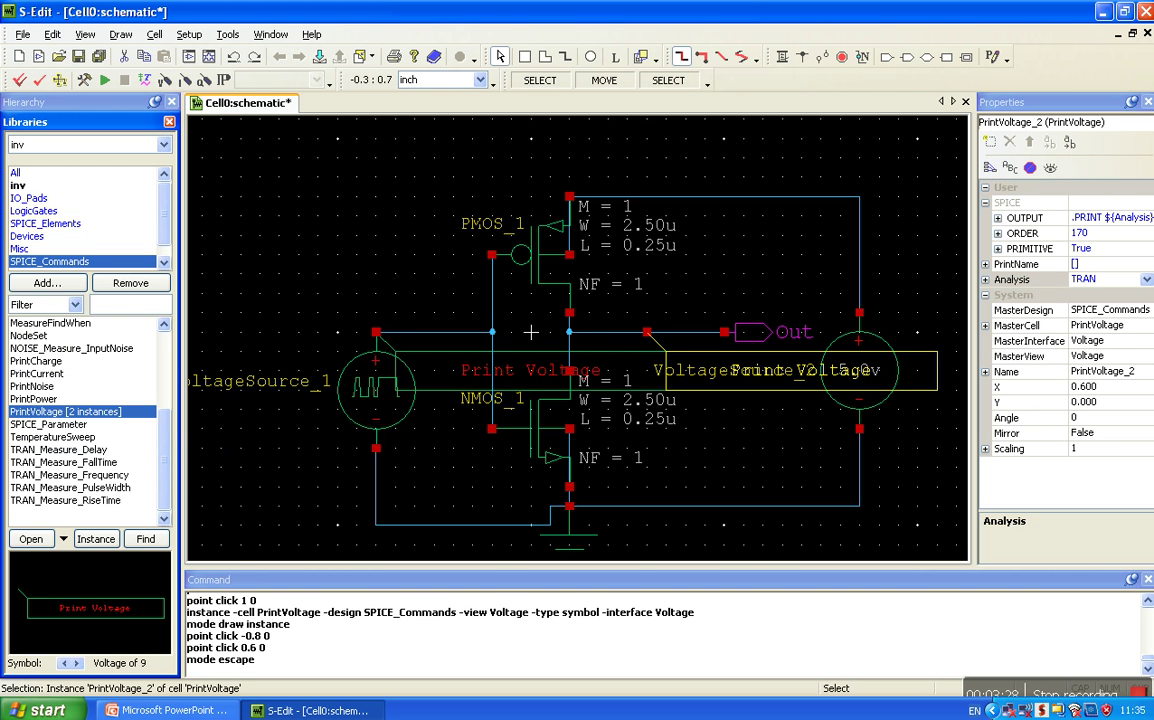
Step: Save the inv design, save it together with its libraries, and check the whole design for errors
left_click(81, 57)
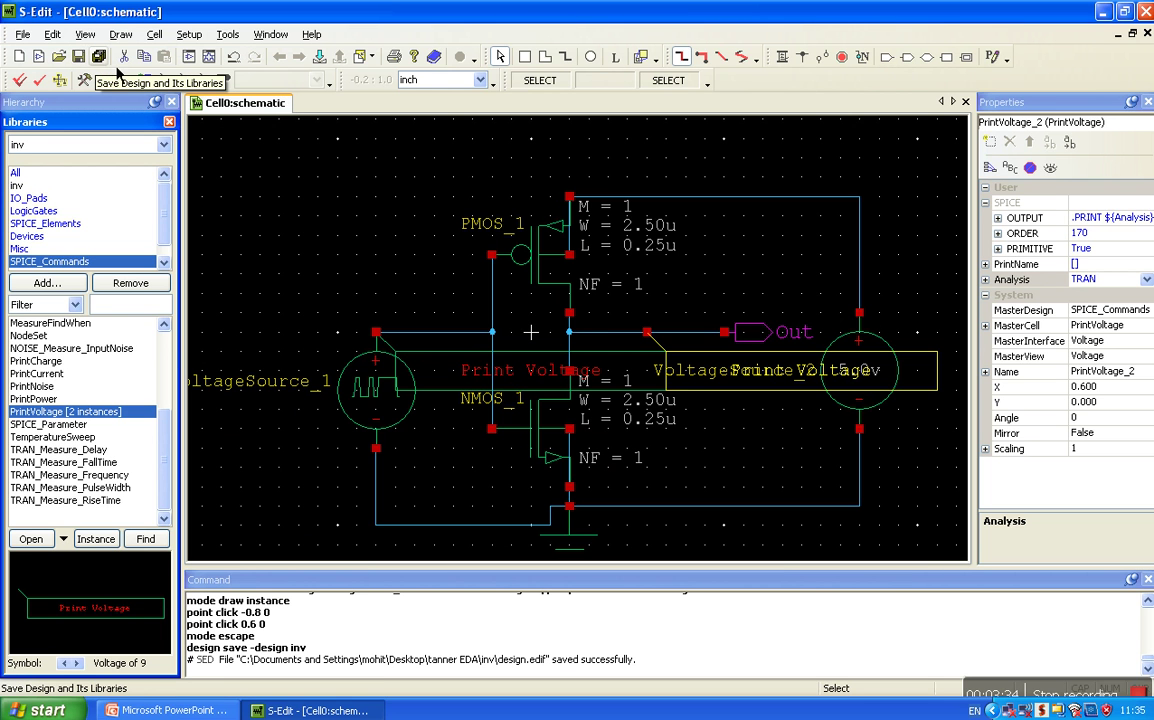
left_click(100, 60)
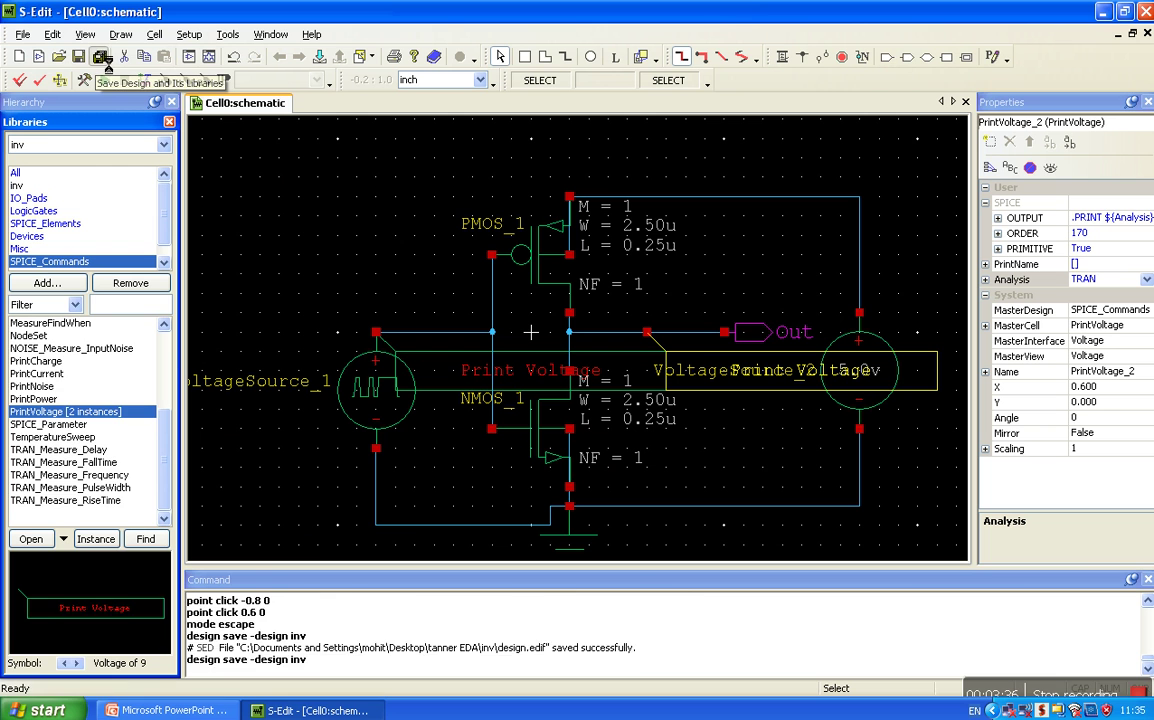
left_click(22, 80)
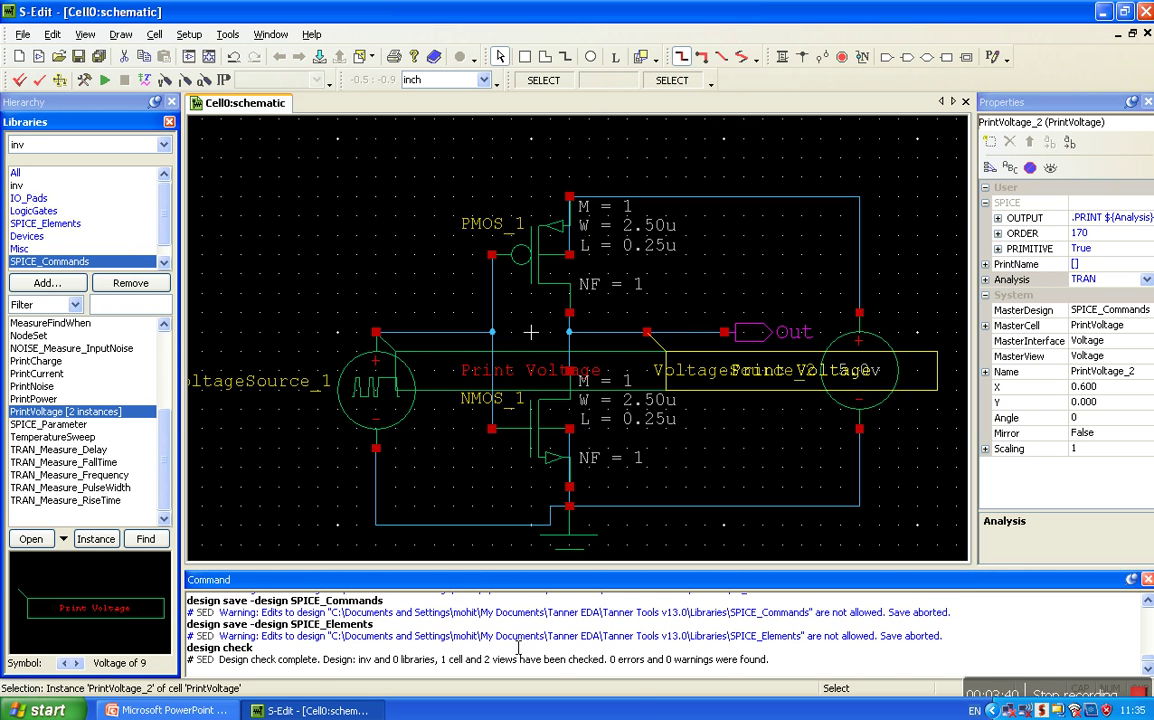
Step: Check only the Cell0 schematic view and highlight the inverter's input net
left_click(60, 80)
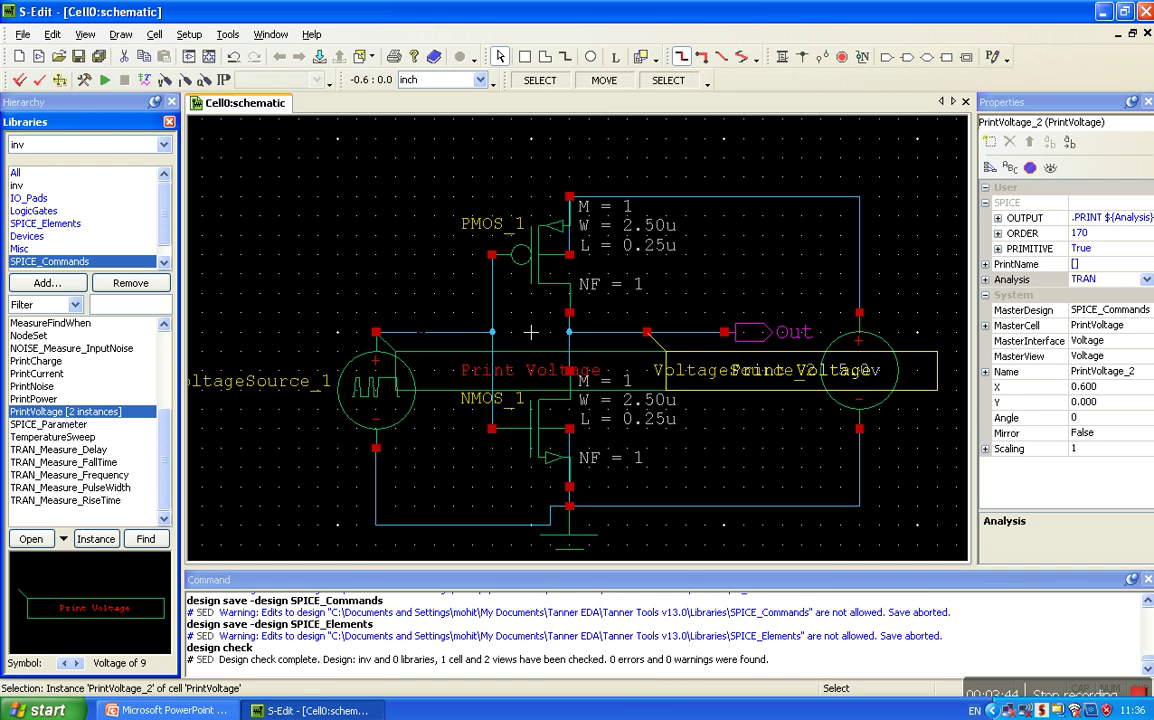
left_click(38, 80)
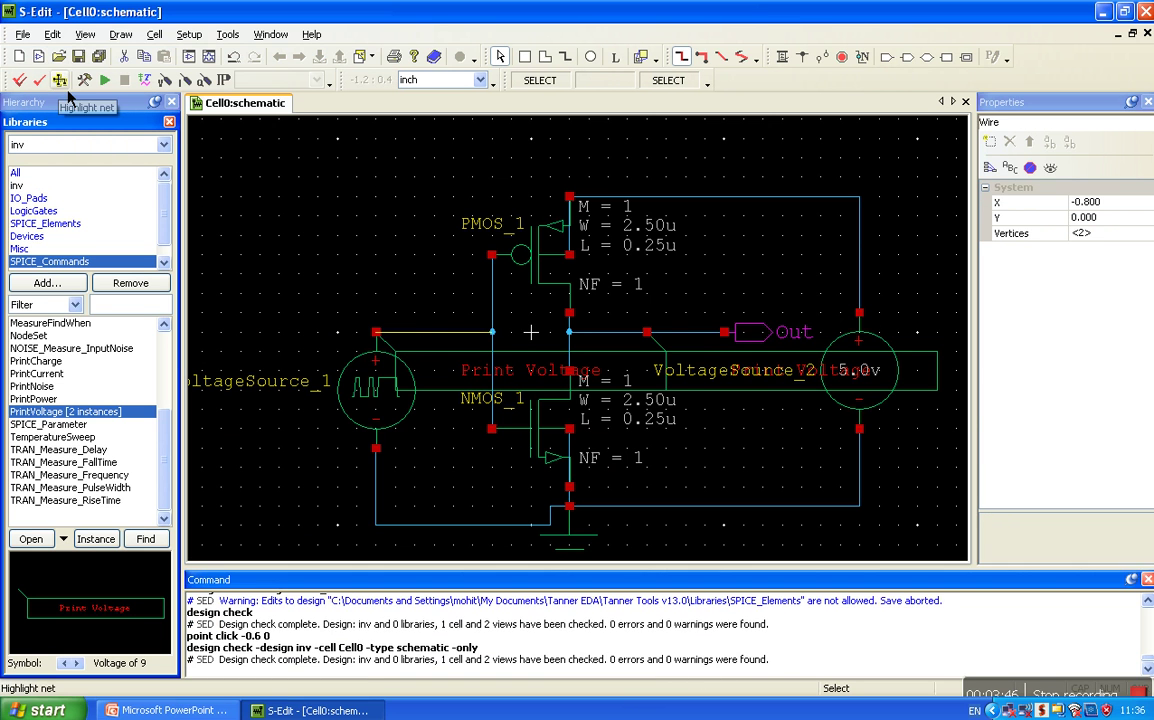
left_click(60, 80)
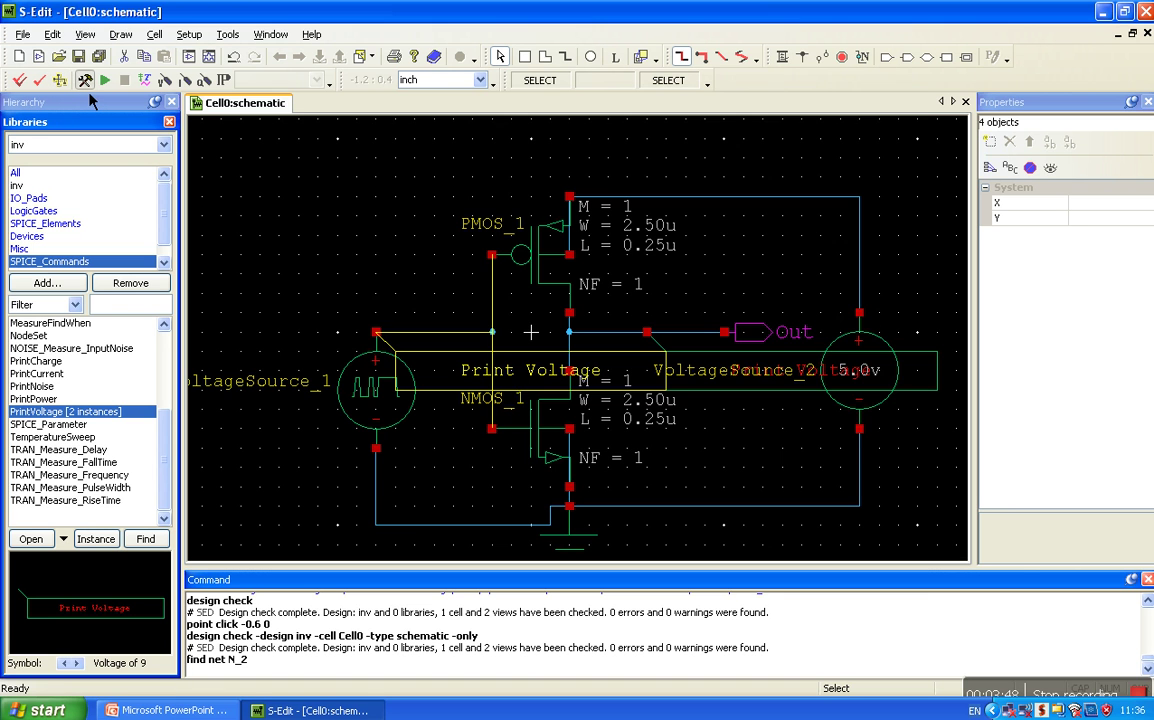
Step: In the SPICE simulation setup, set Library Files to Generic_025 from the Models folder of the Tanner libraries
left_click(81, 81)
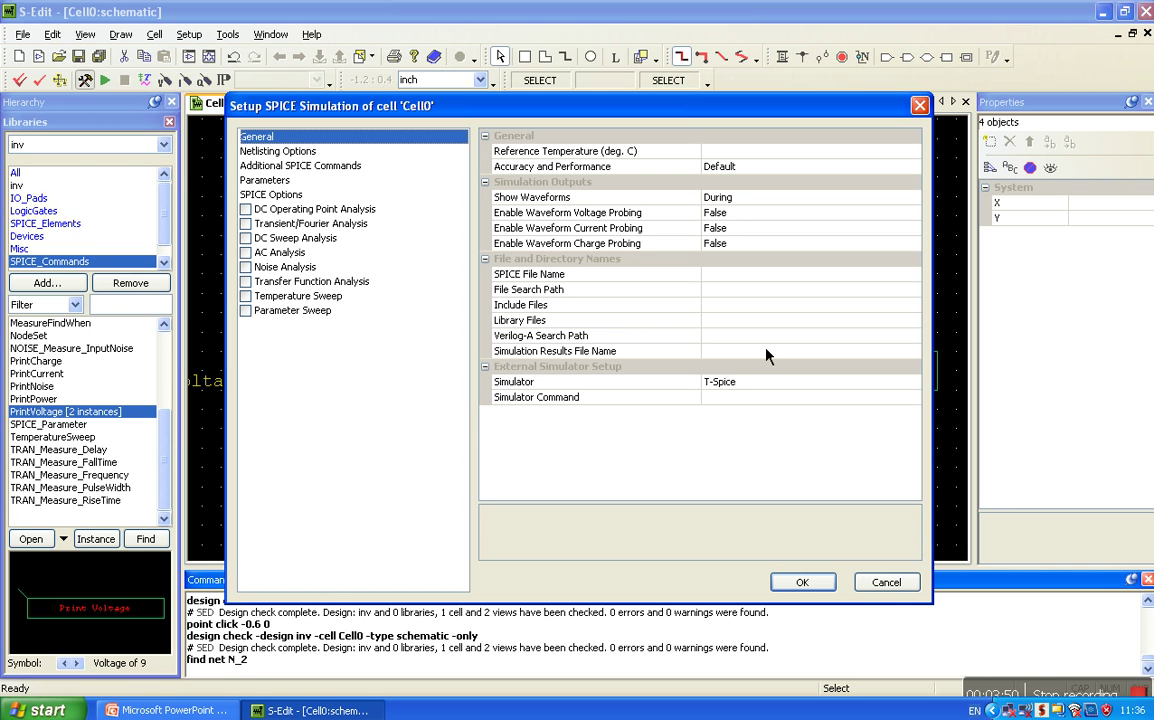
left_click(750, 322)
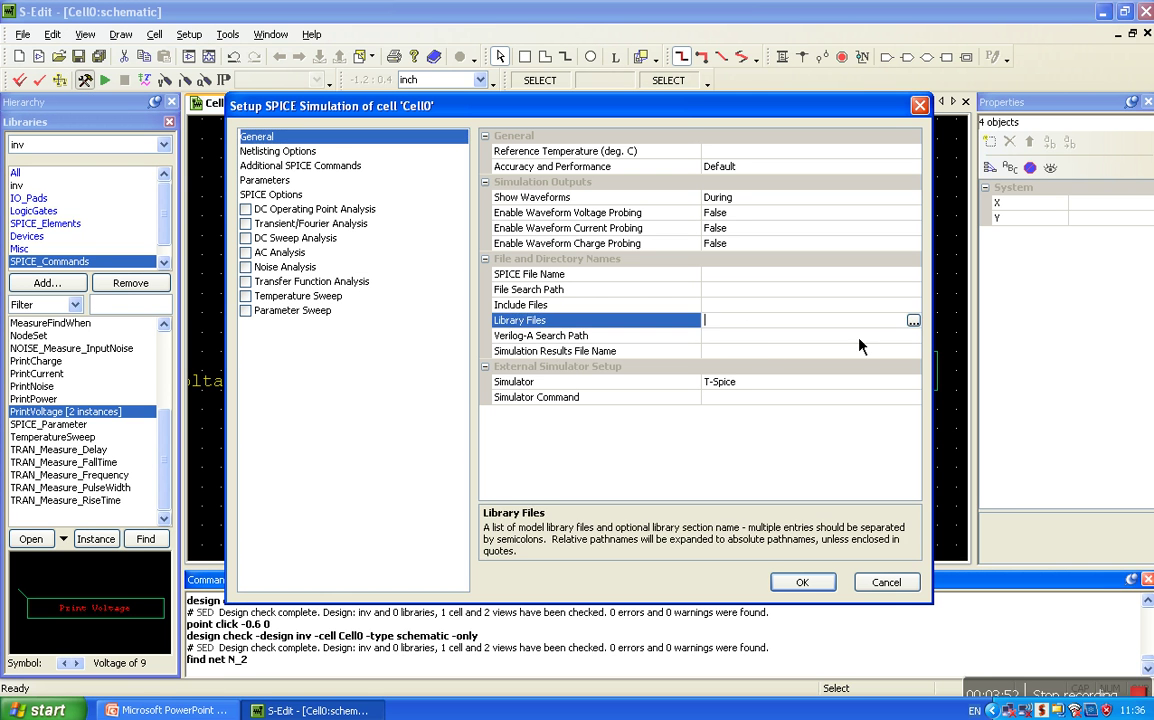
left_click(913, 320)
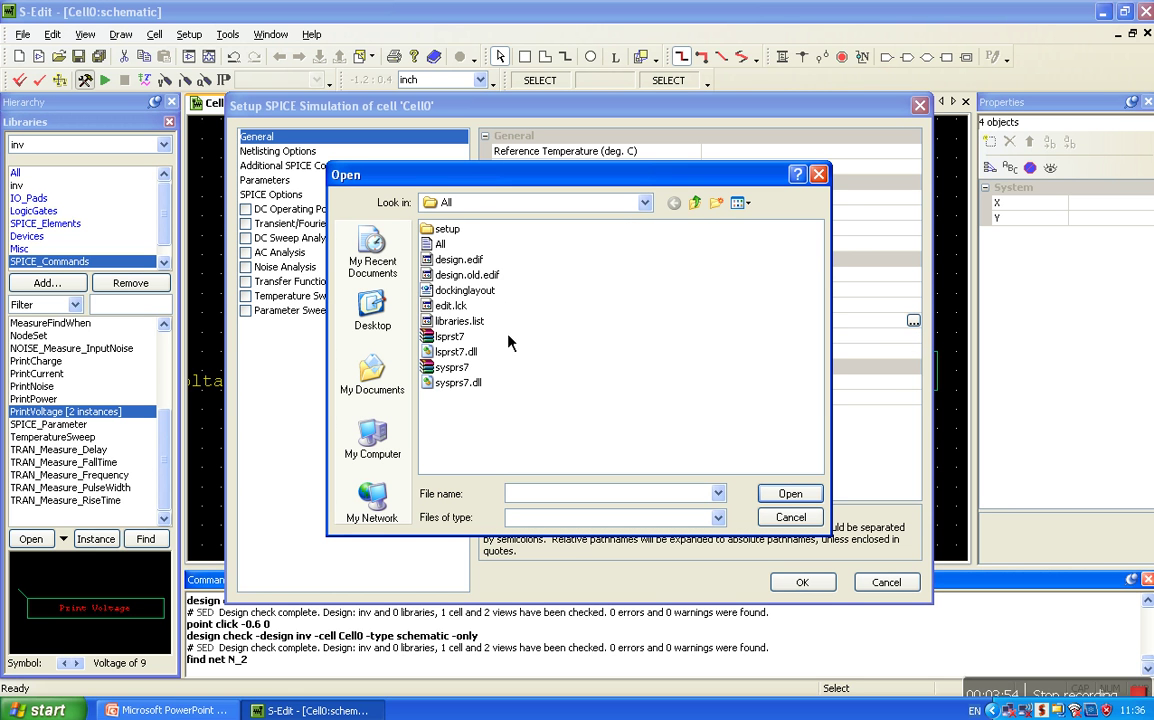
left_click(706, 212)
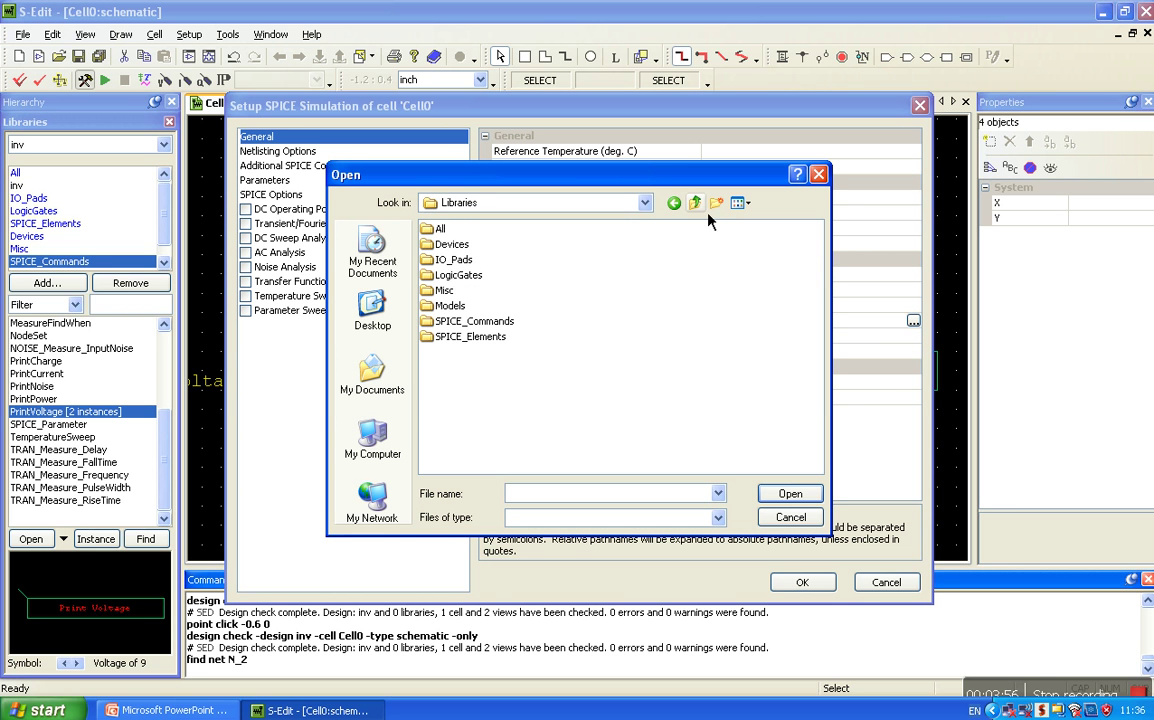
double_click(440, 305)
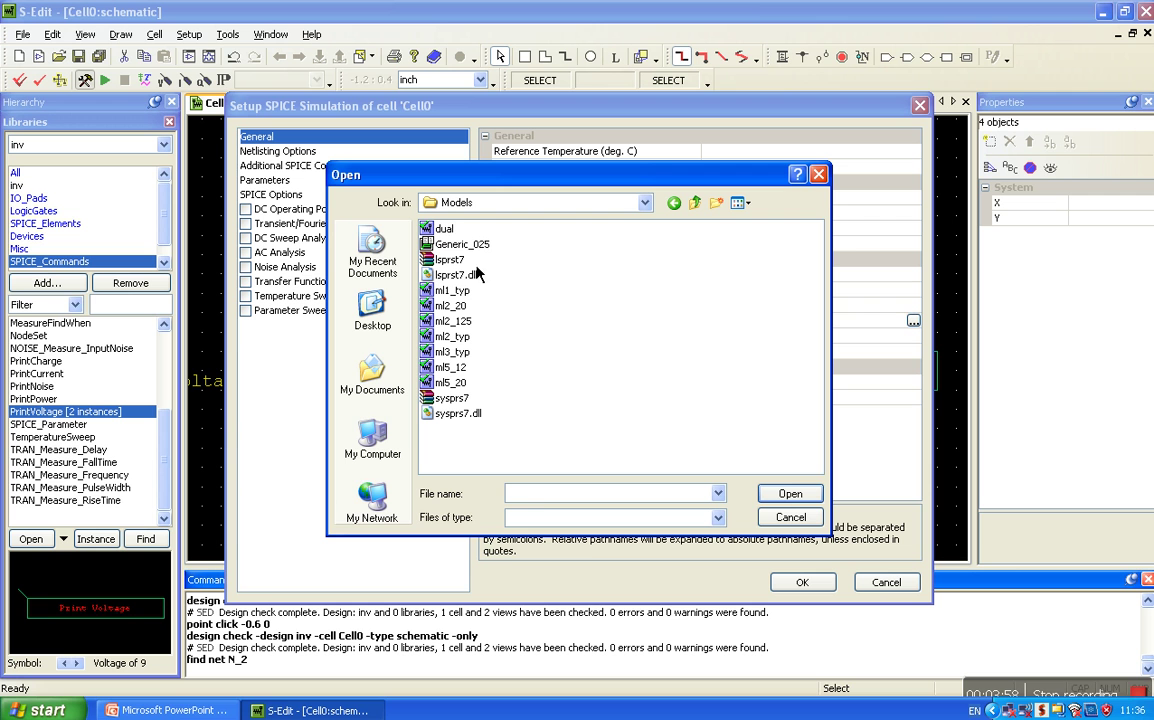
left_click(463, 244)
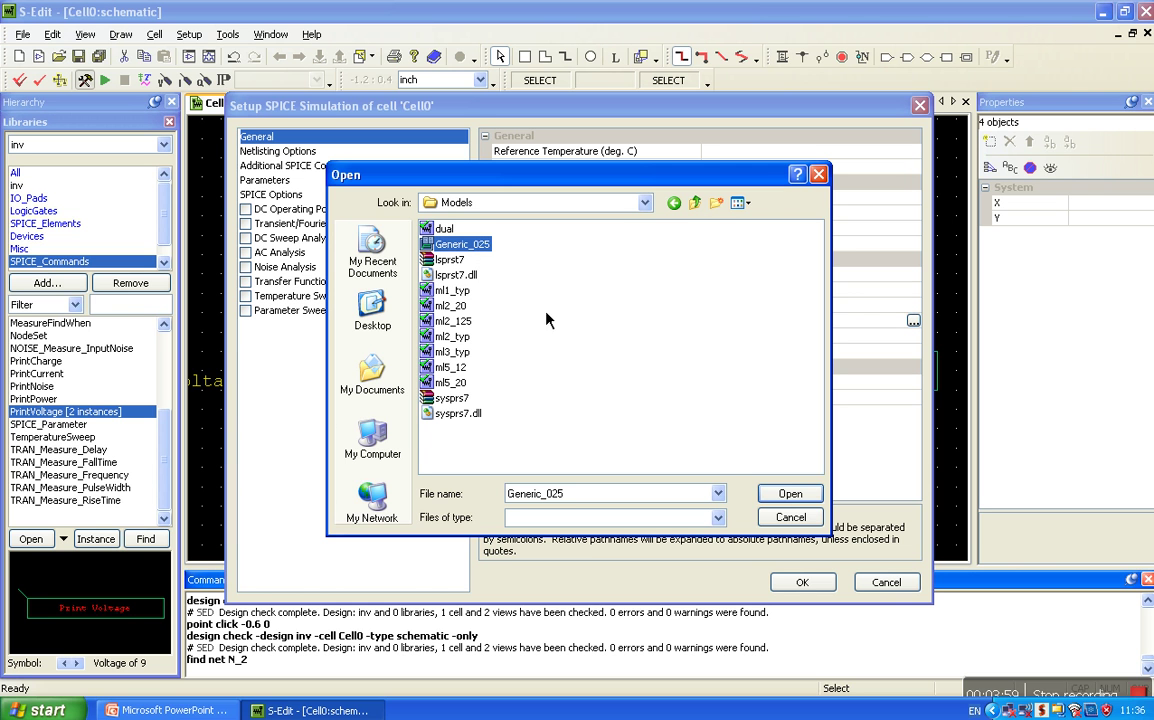
left_click(792, 500)
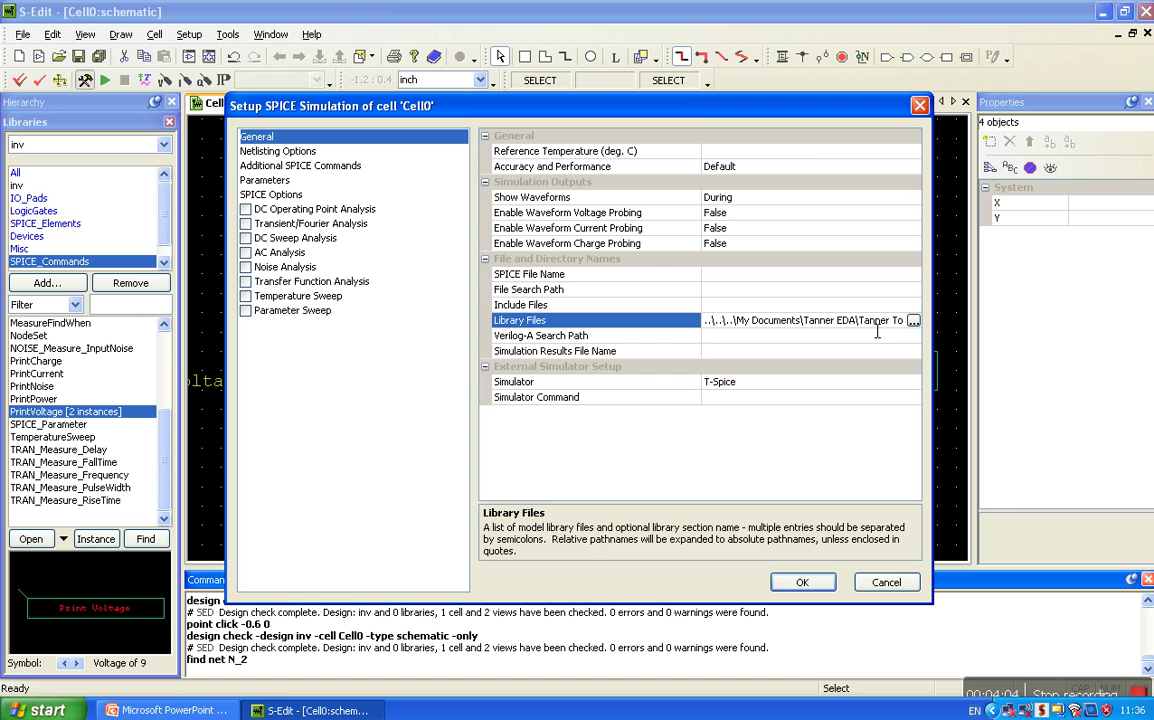
Step: Append the section name TT to the end of the Generic_025.lib library path
key("Right")
key("Right")
key("Right")
key("Right")
key("Right")
key("Right")
key("Right")
key("Right")
key("Right")
key("Right")
key("Right")
key("Right")
key("Right")
key("Right")
key("Right")
key("Right")
key("Right")
key("Right")
key("Right")
key("Right")
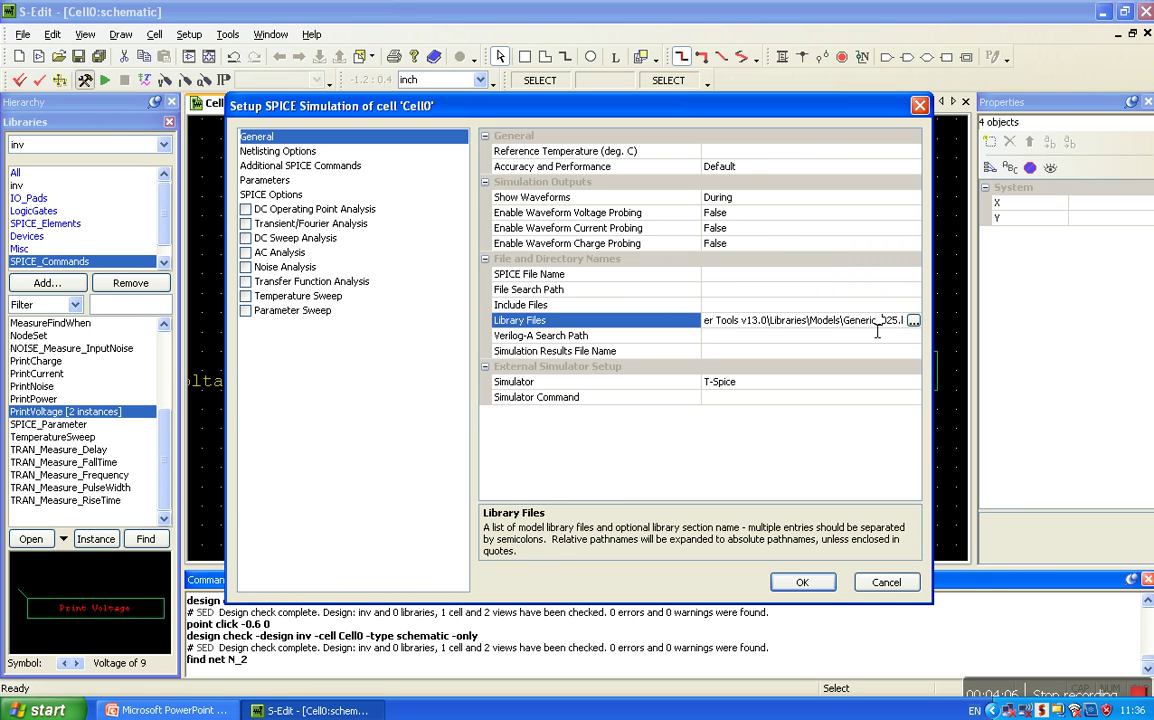
type("TT")
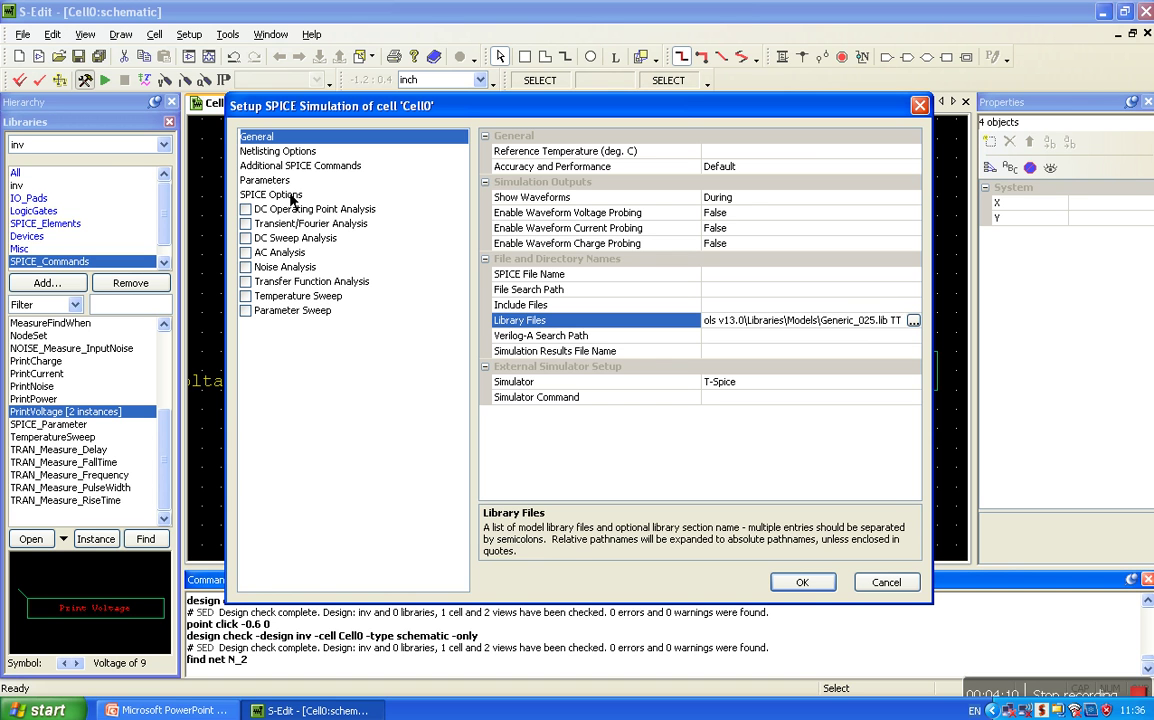
Step: Enable DC Operating Point Analysis and Transient/Fourier Analysis for the simulation
left_click(245, 209)
left_click(245, 223)
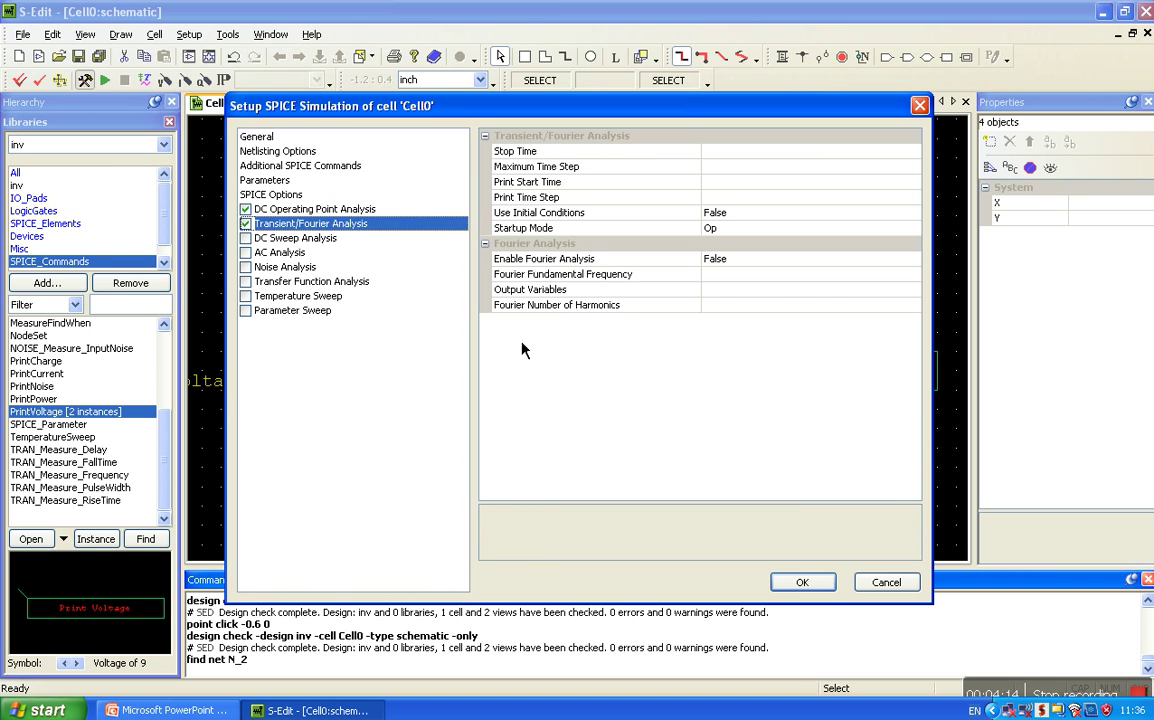
Step: Apply the SPICE simulation setup for Cell0 and try to run the simulation
left_click(782, 581)
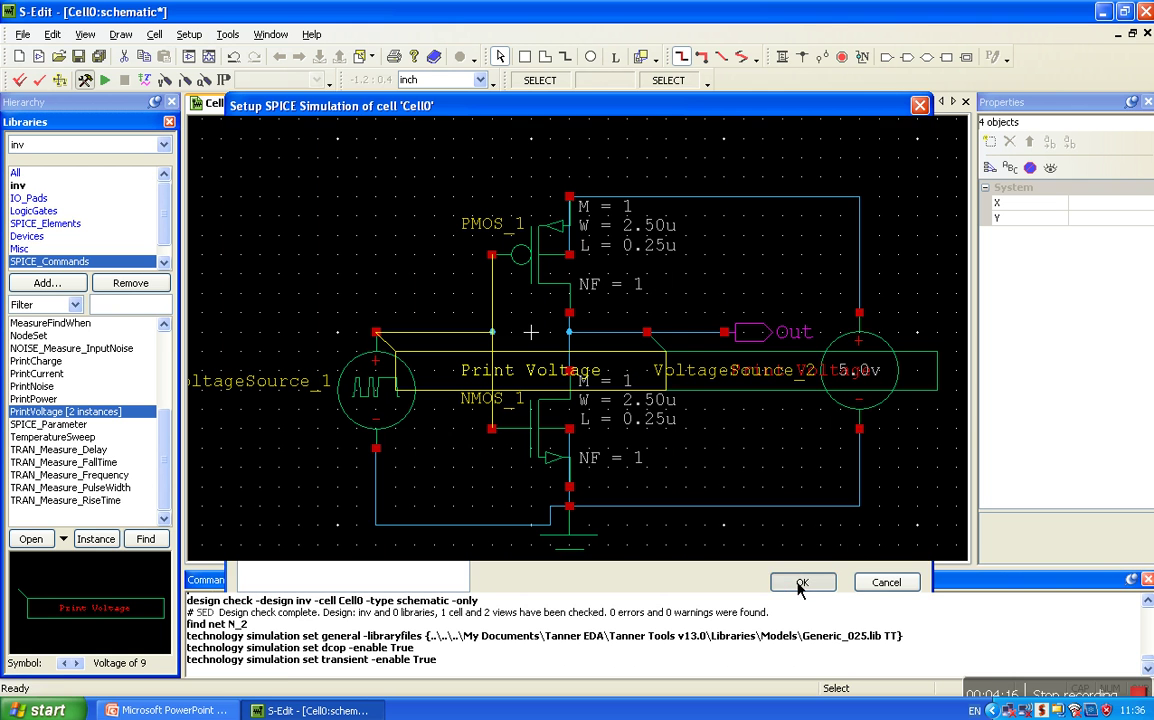
left_click(108, 84)
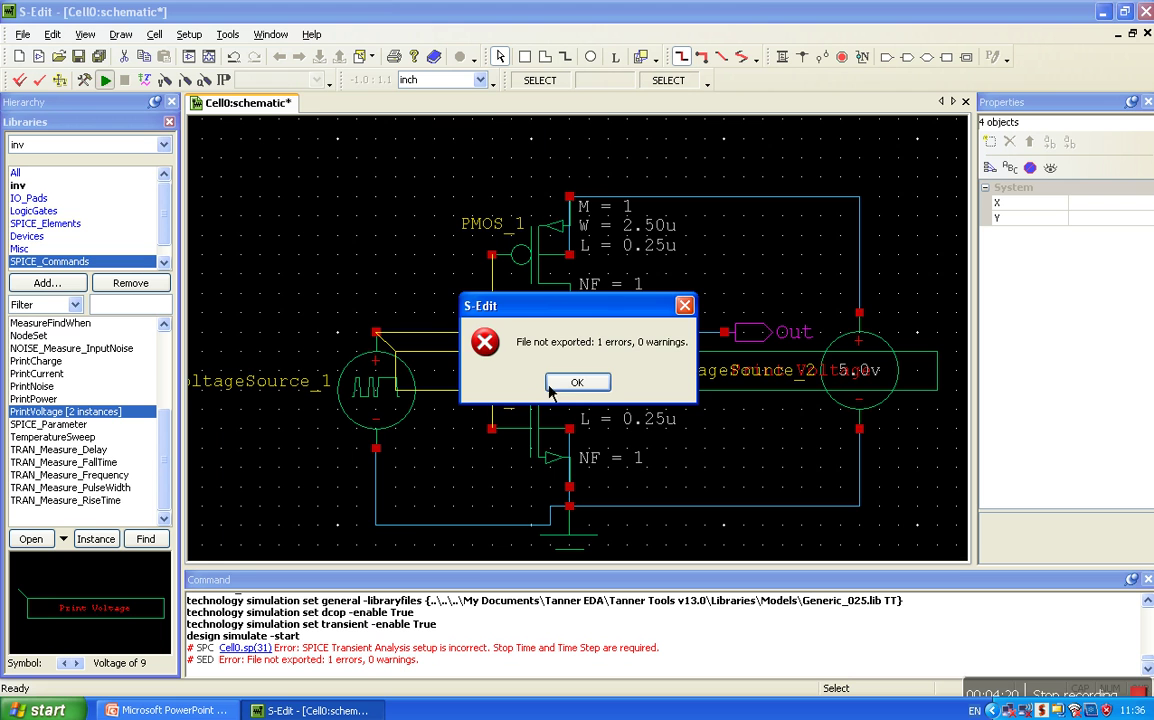
left_click(588, 385)
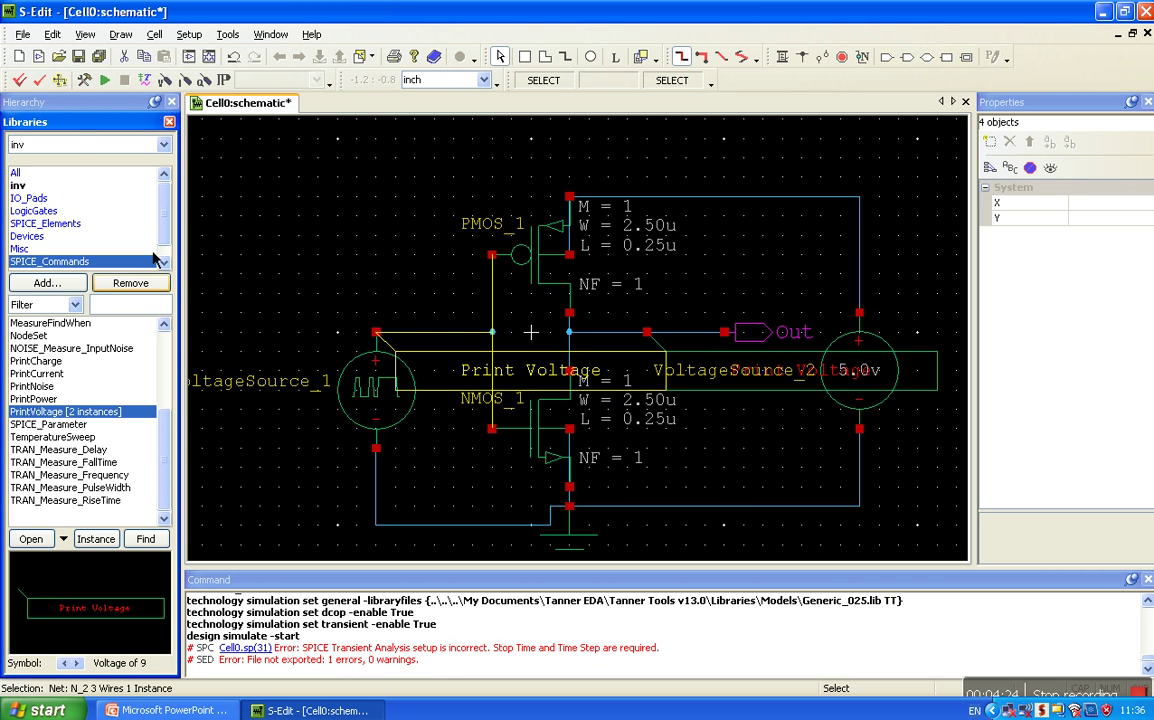
Step: In the Transient/Fourier Analysis setup, set Stop Time to 100n and Maximum Time Step to 10n
left_click(84, 80)
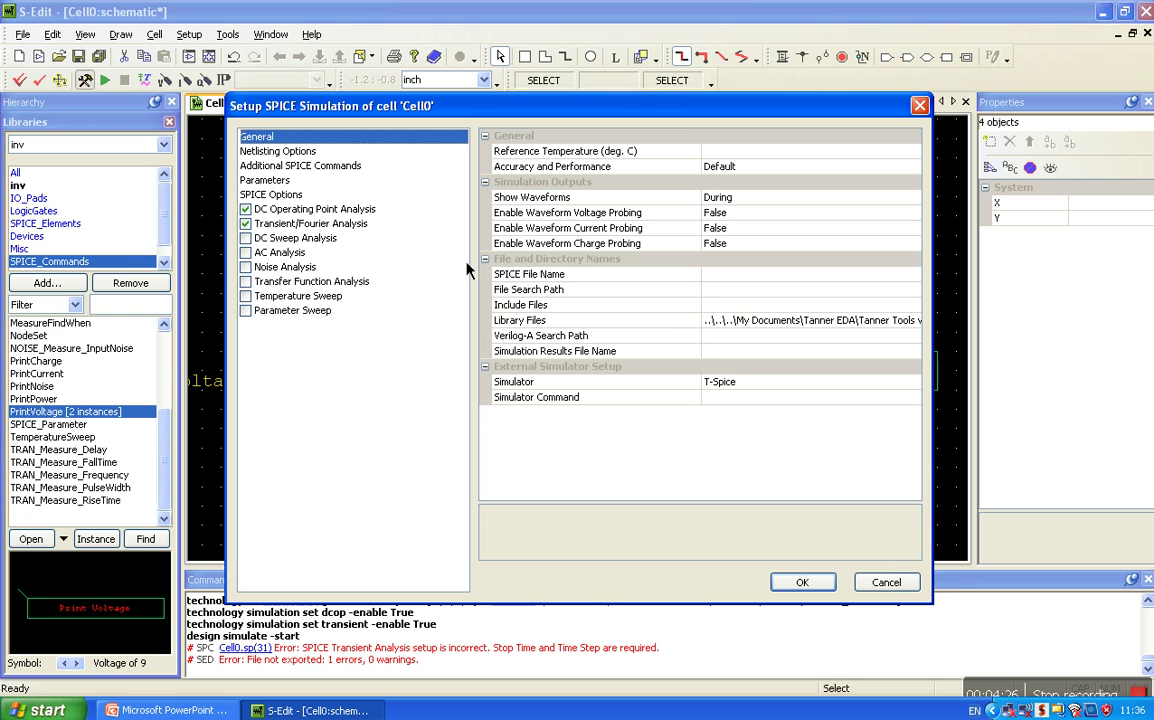
left_click(252, 151)
left_click(278, 167)
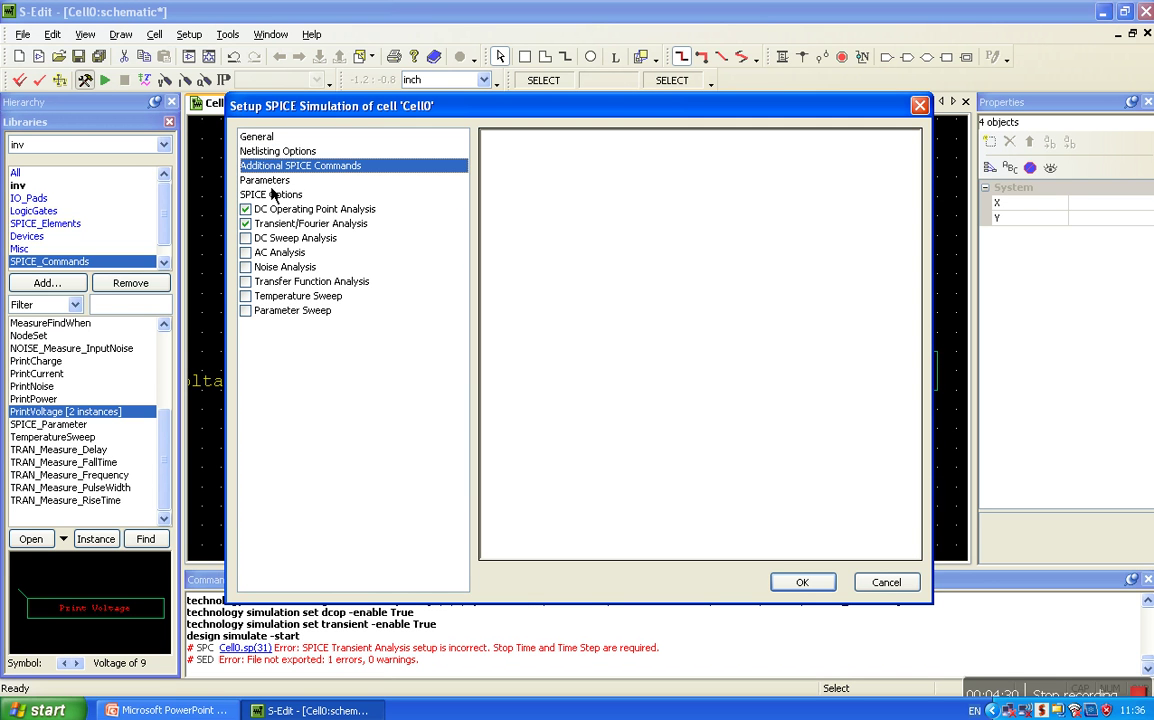
left_click(272, 185)
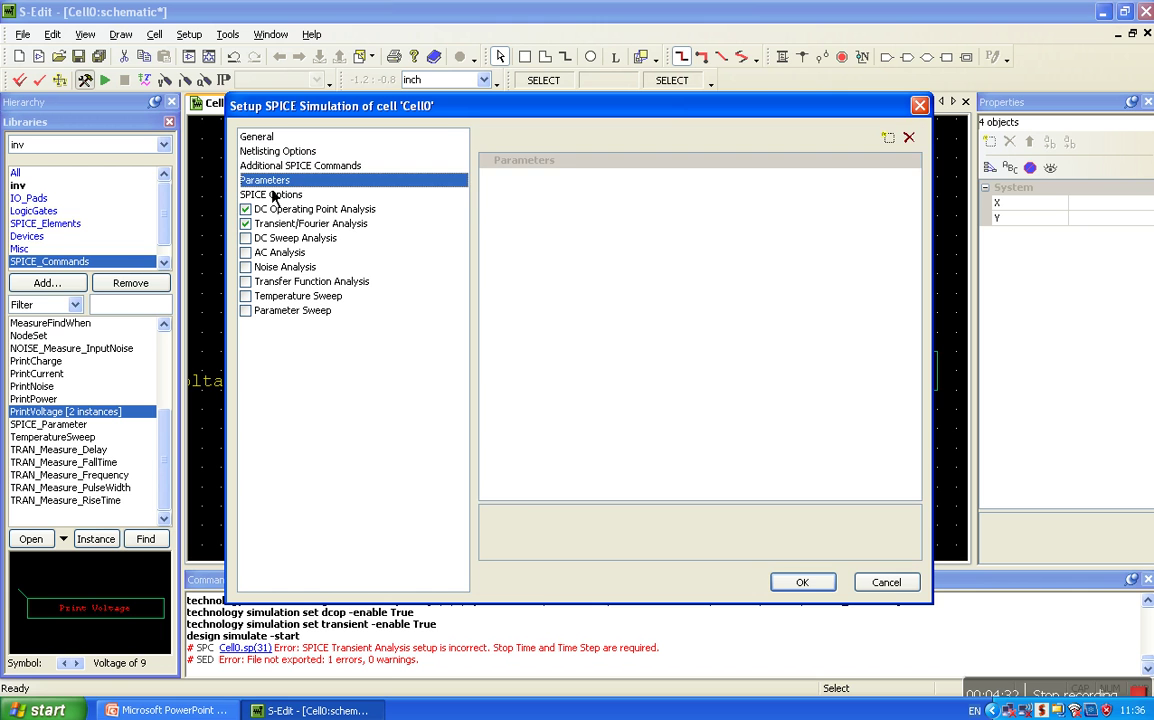
left_click(274, 225)
left_click(764, 153)
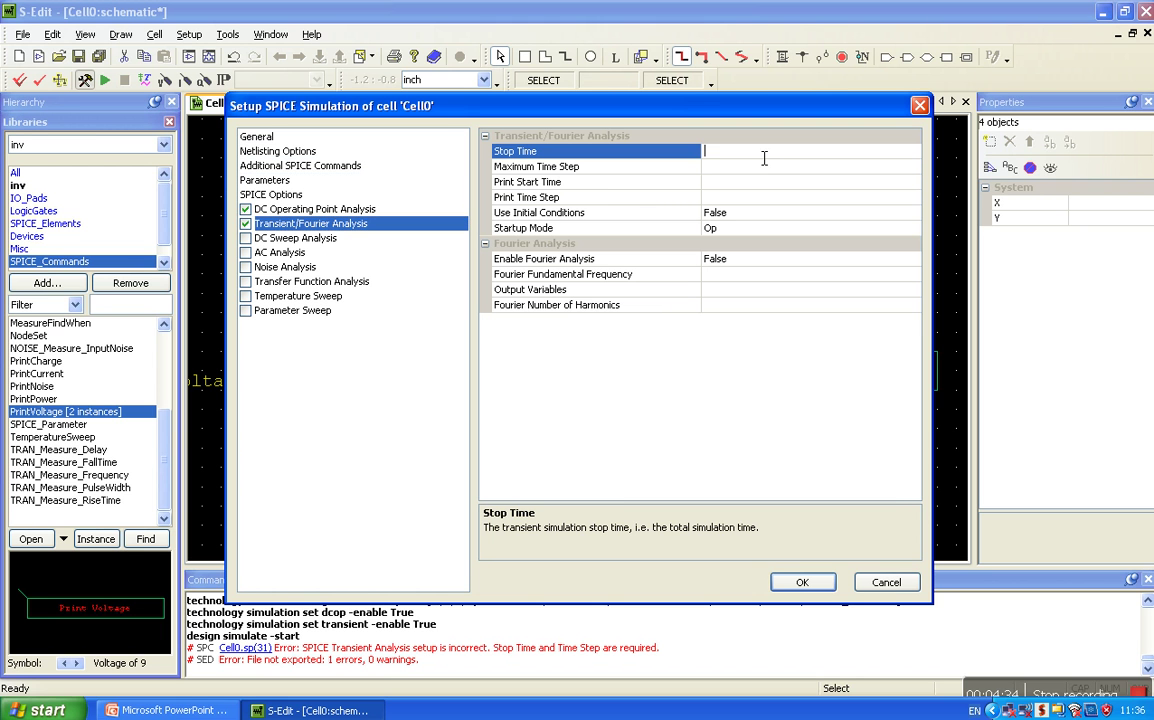
type("100n")
left_click(757, 169)
type("10n")
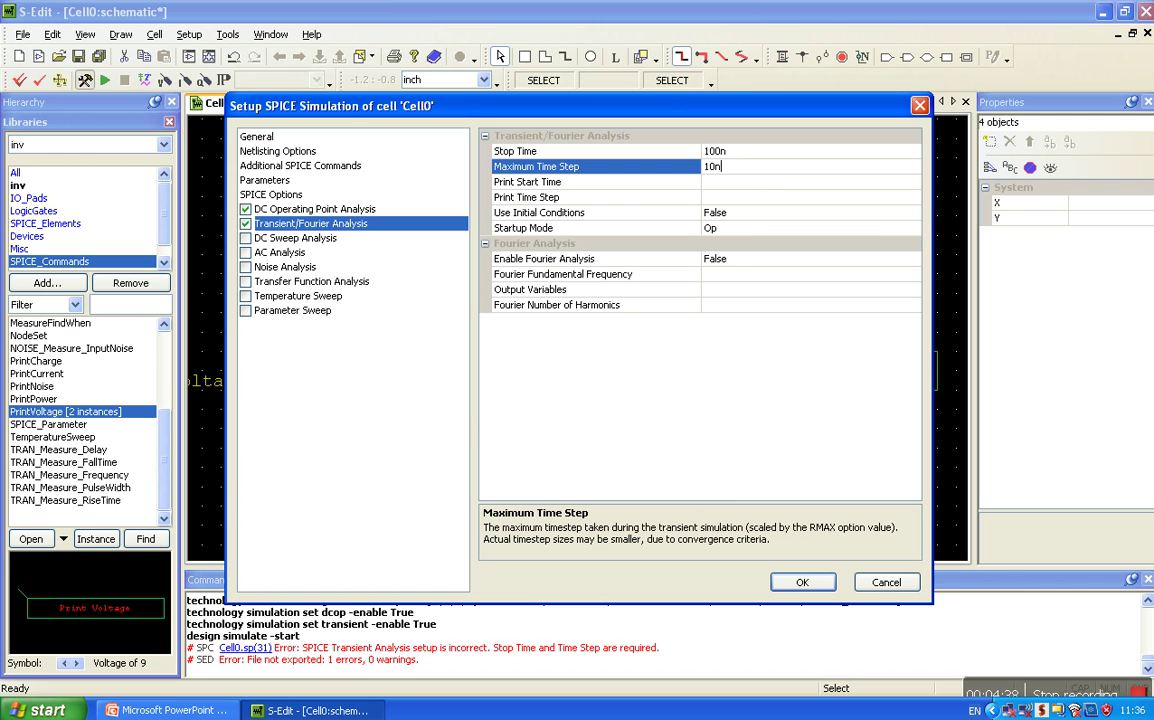
left_click(802, 582)
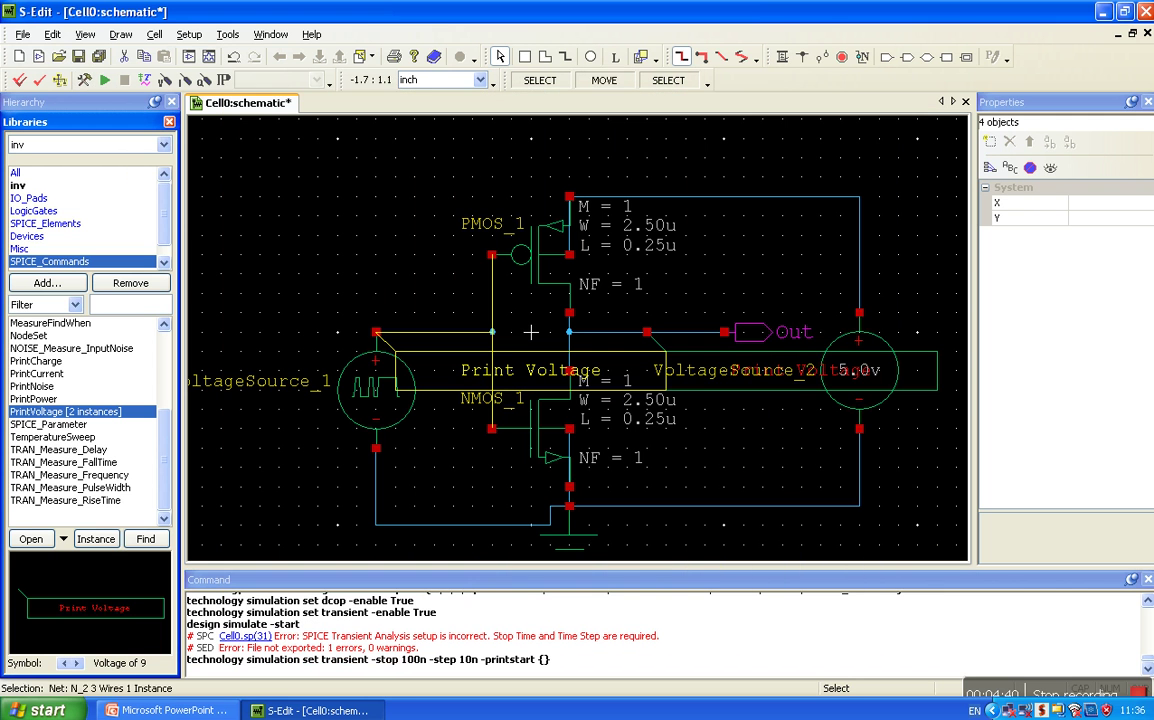
Step: Run the simulation of Cell0 and split the resulting waveform chart into one chart per trace
left_click(104, 80)
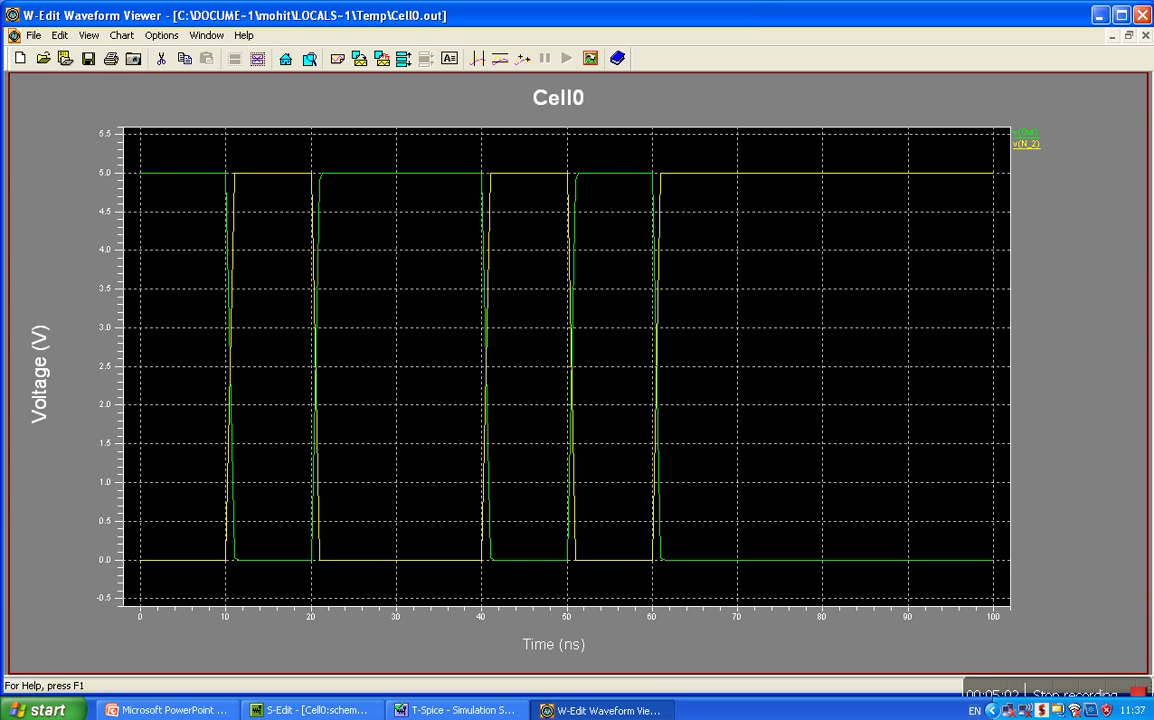
left_click(403, 58)
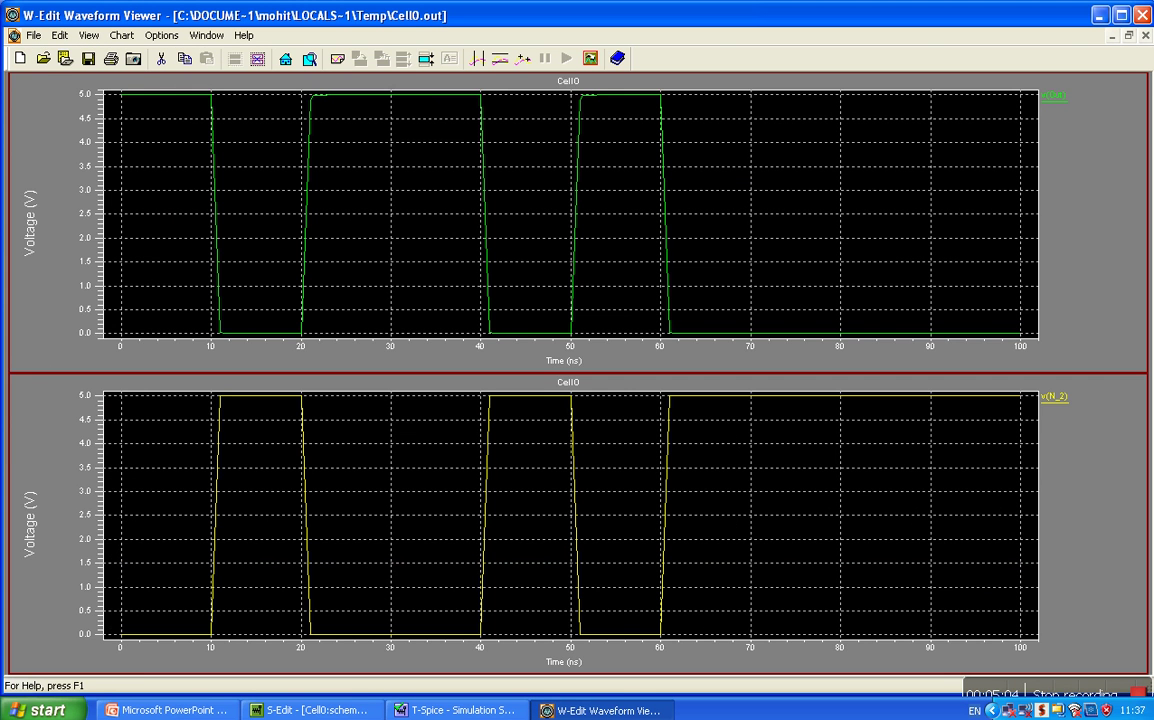
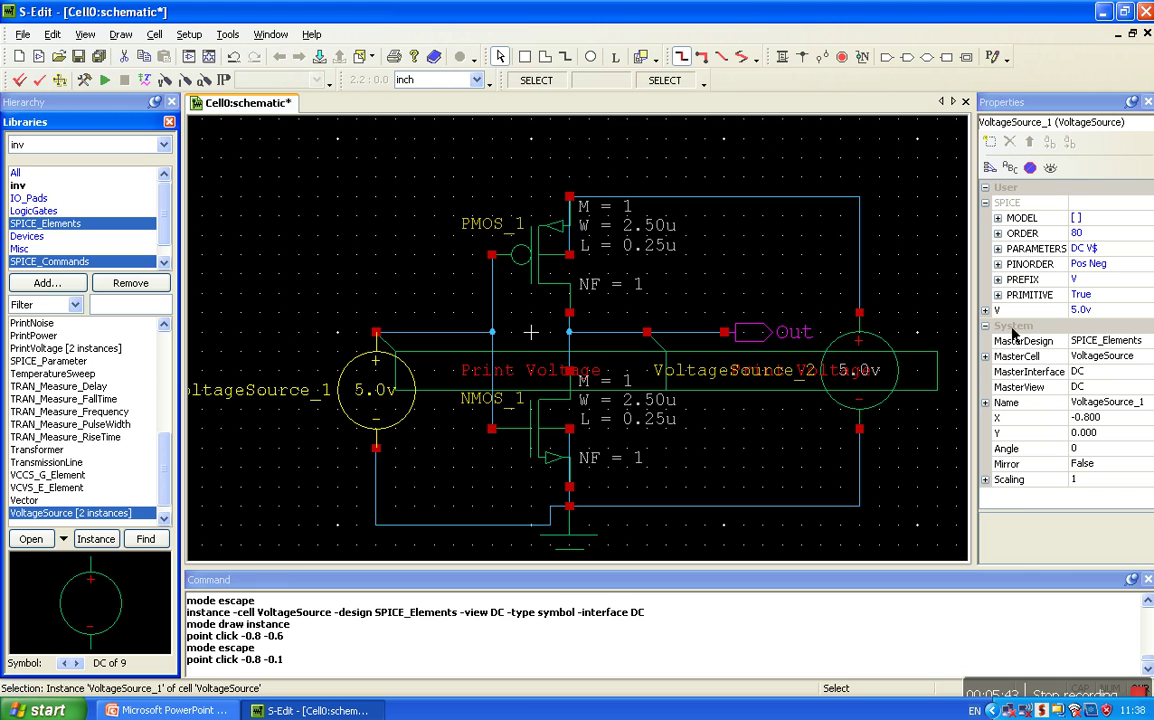
Step: Rename the inverter's DC input voltage source to vgs and set its V value to IN
left_click(1050, 167)
left_click(1105, 233)
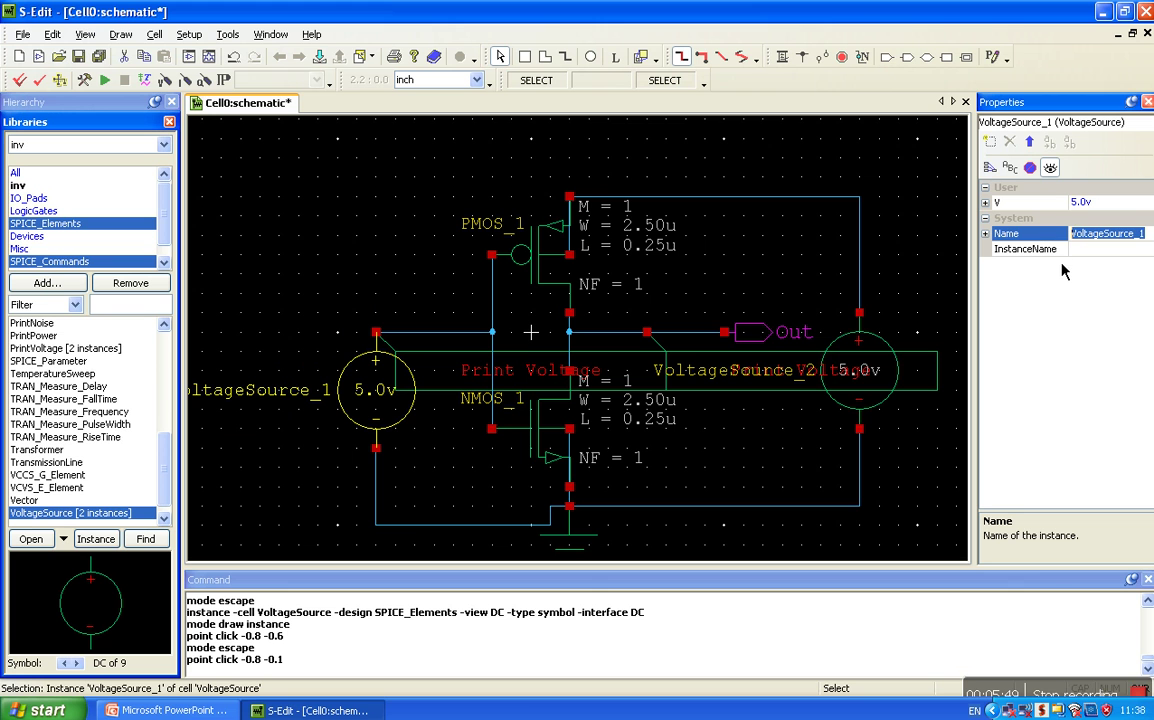
type("vgs")
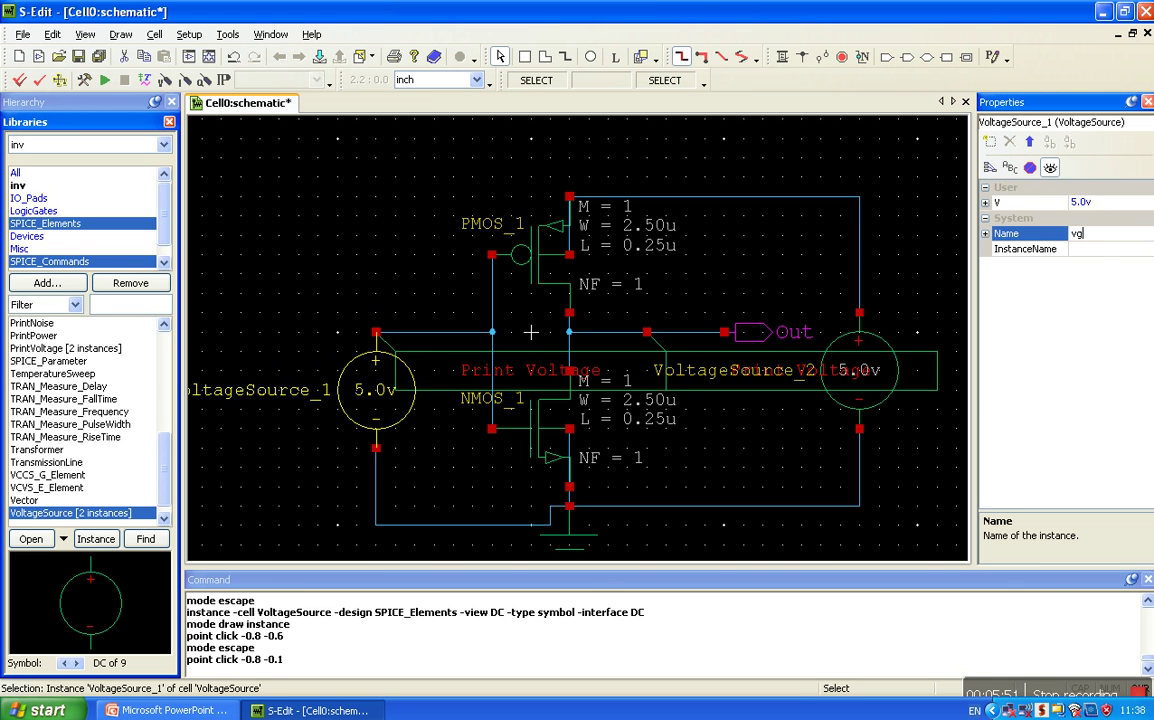
left_click(1108, 204)
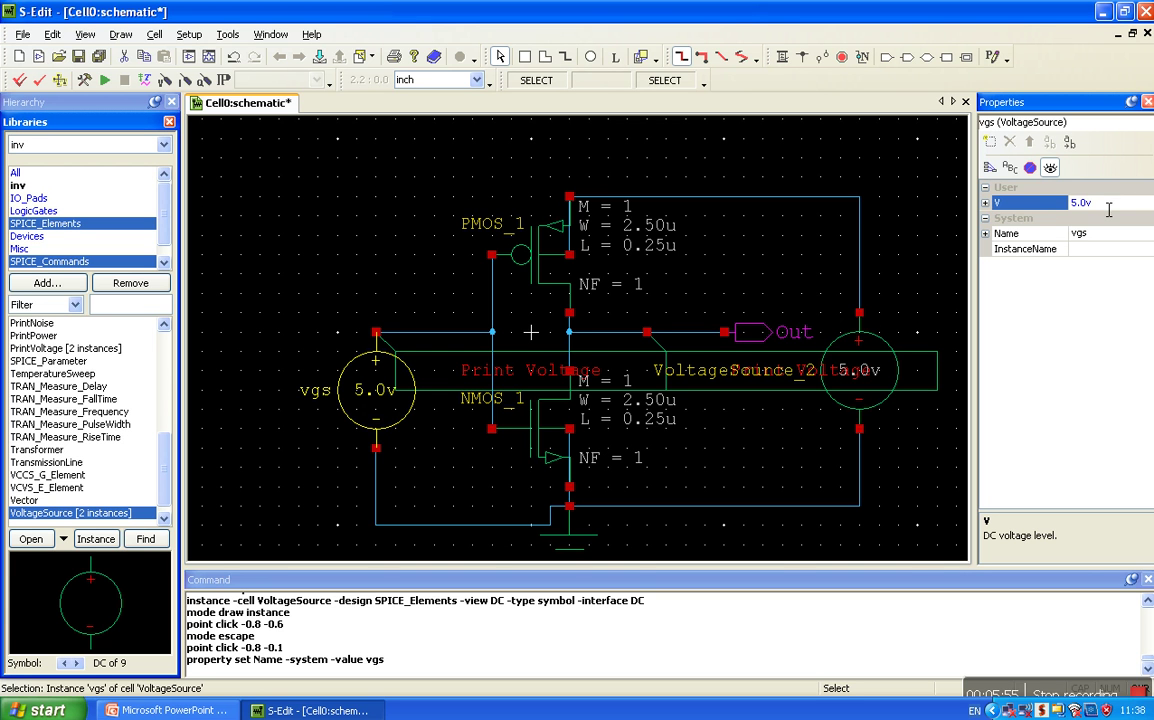
double_click(1081, 203)
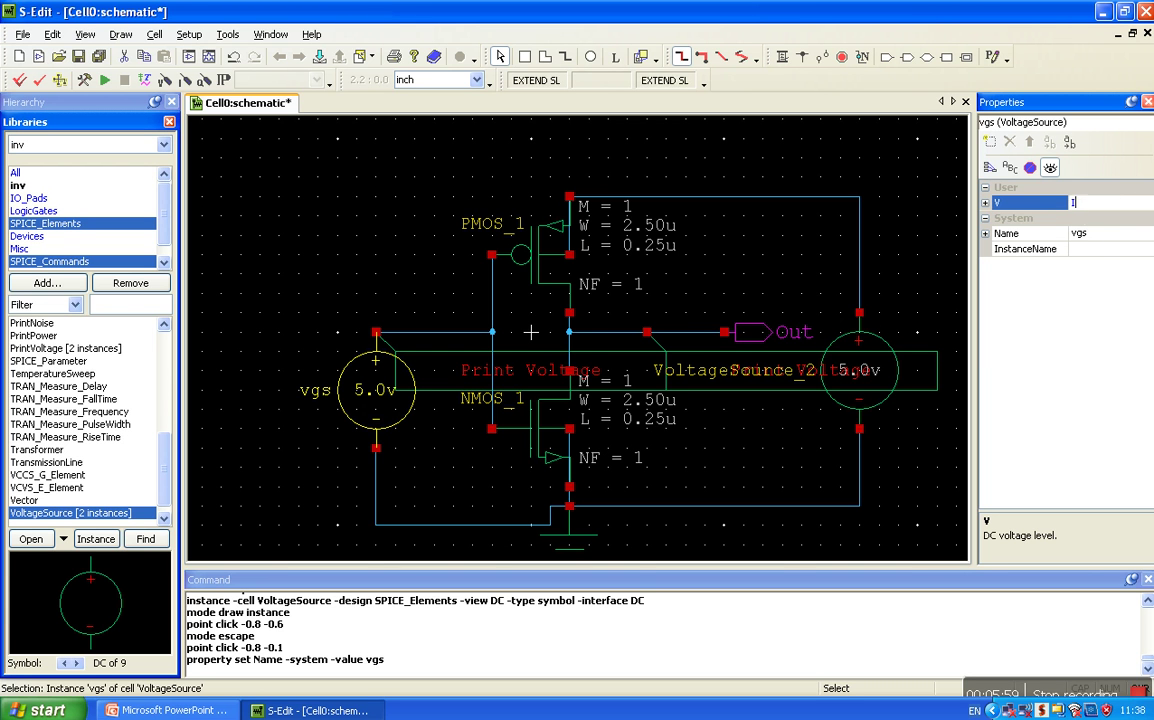
type("IN")
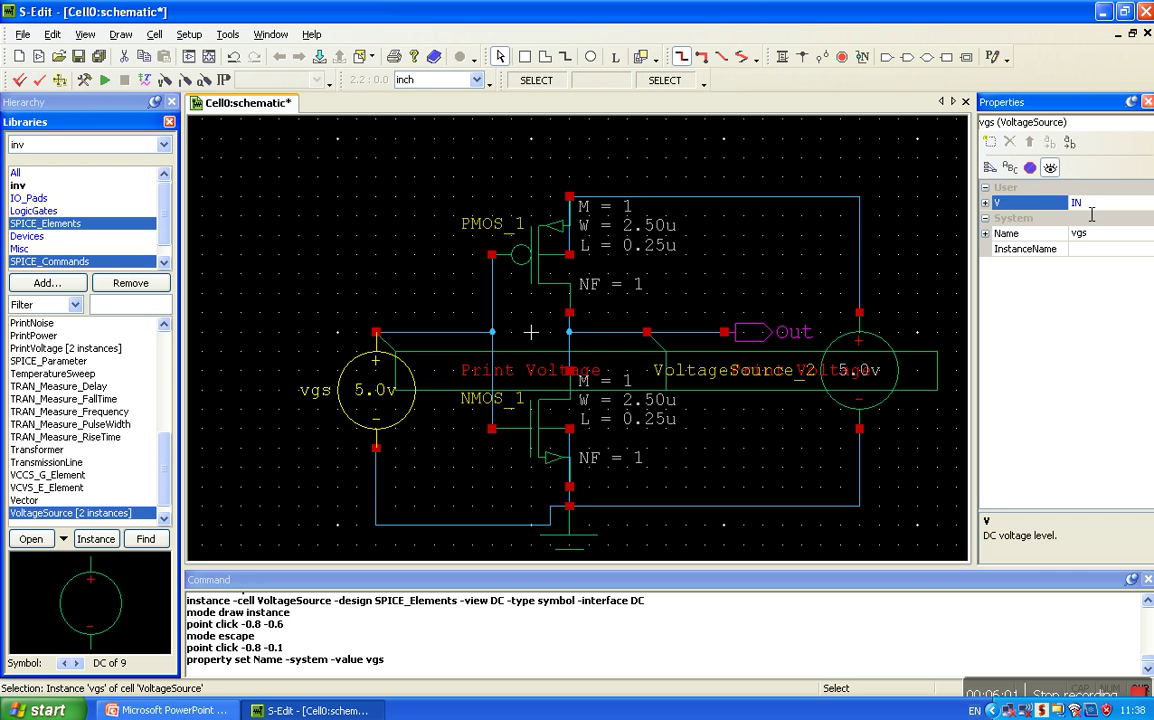
key("Return")
left_click(919, 177)
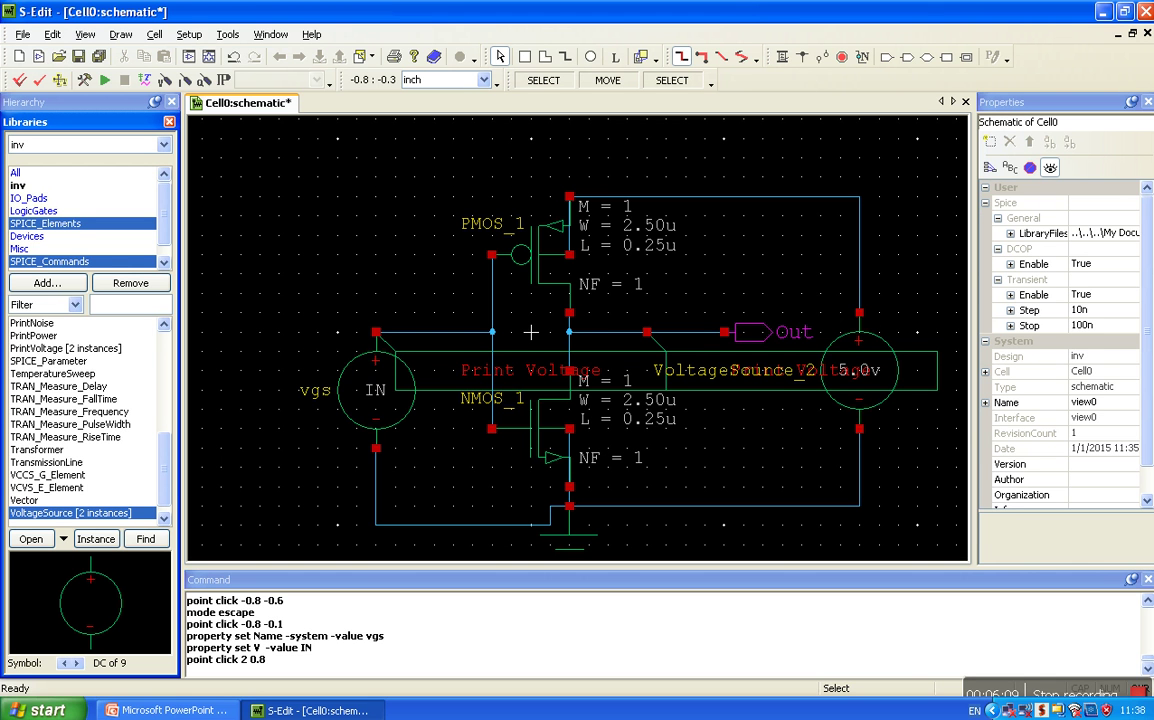
Step: Set Analysis to DC for both Print Voltage instances, on the input and output nets
left_click(512, 351)
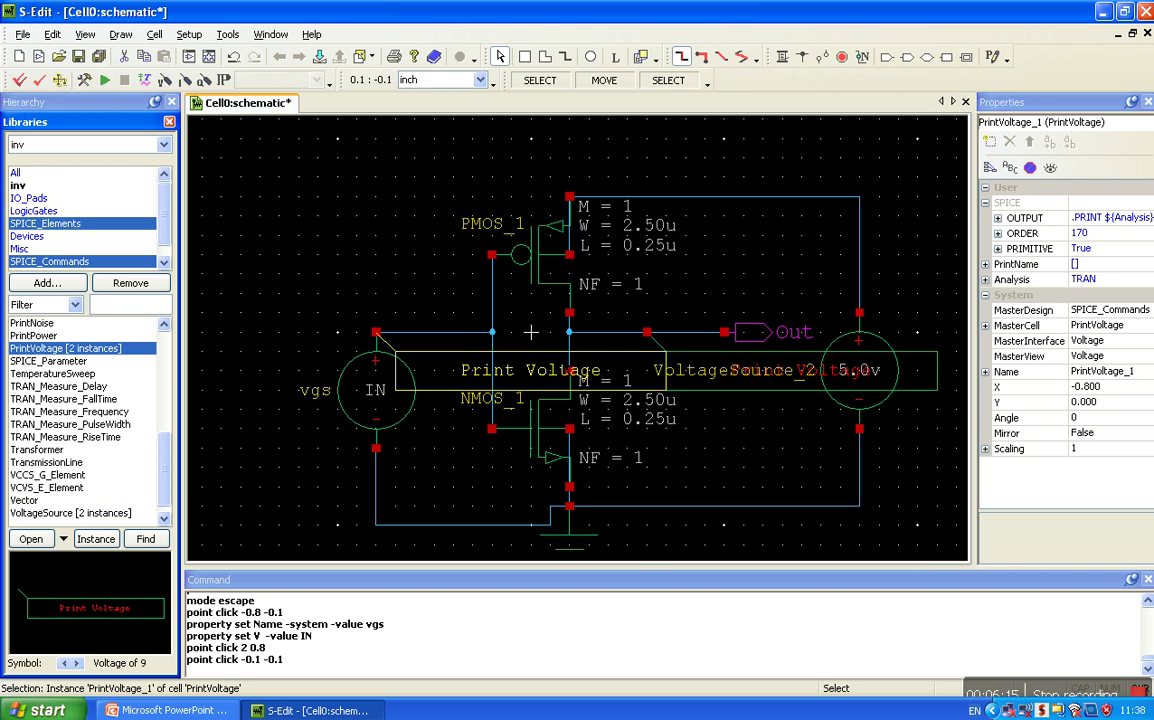
left_click(1120, 280)
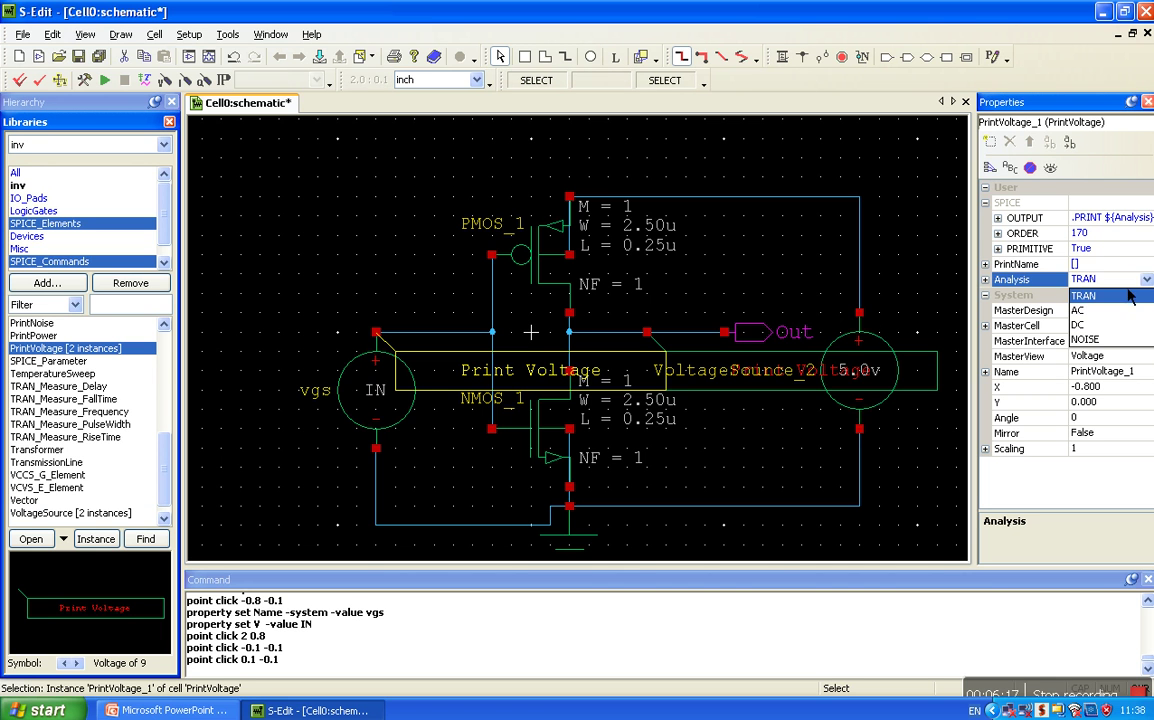
left_click(1080, 325)
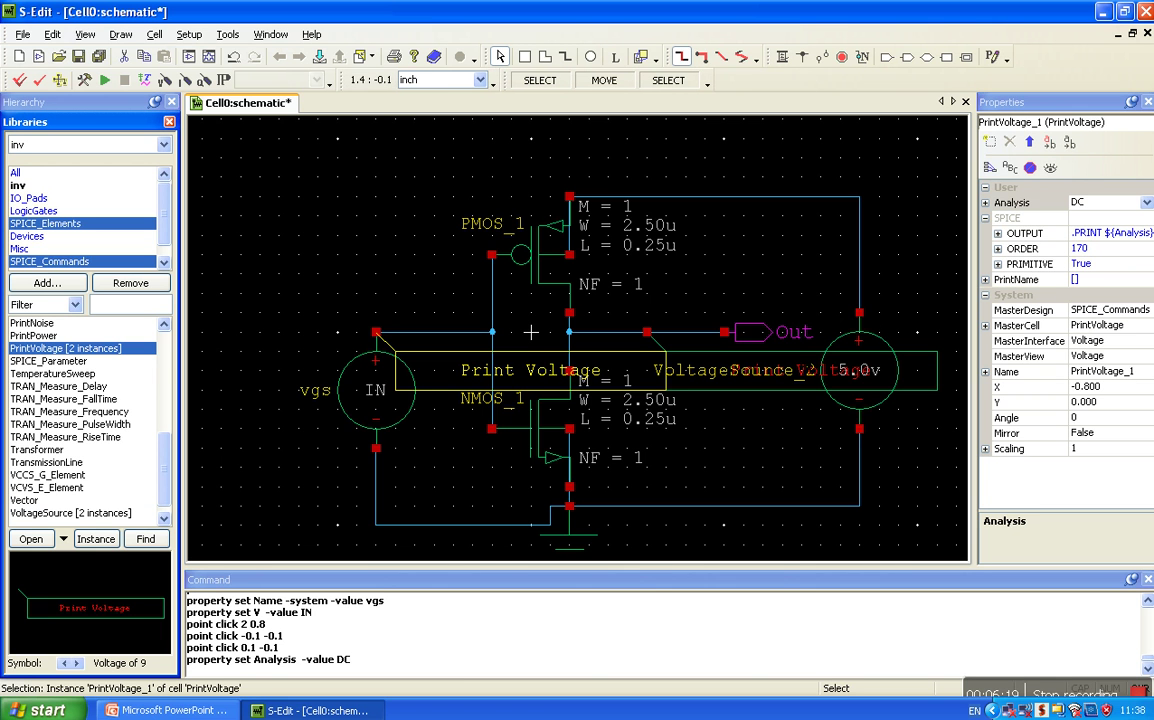
left_click(530, 332)
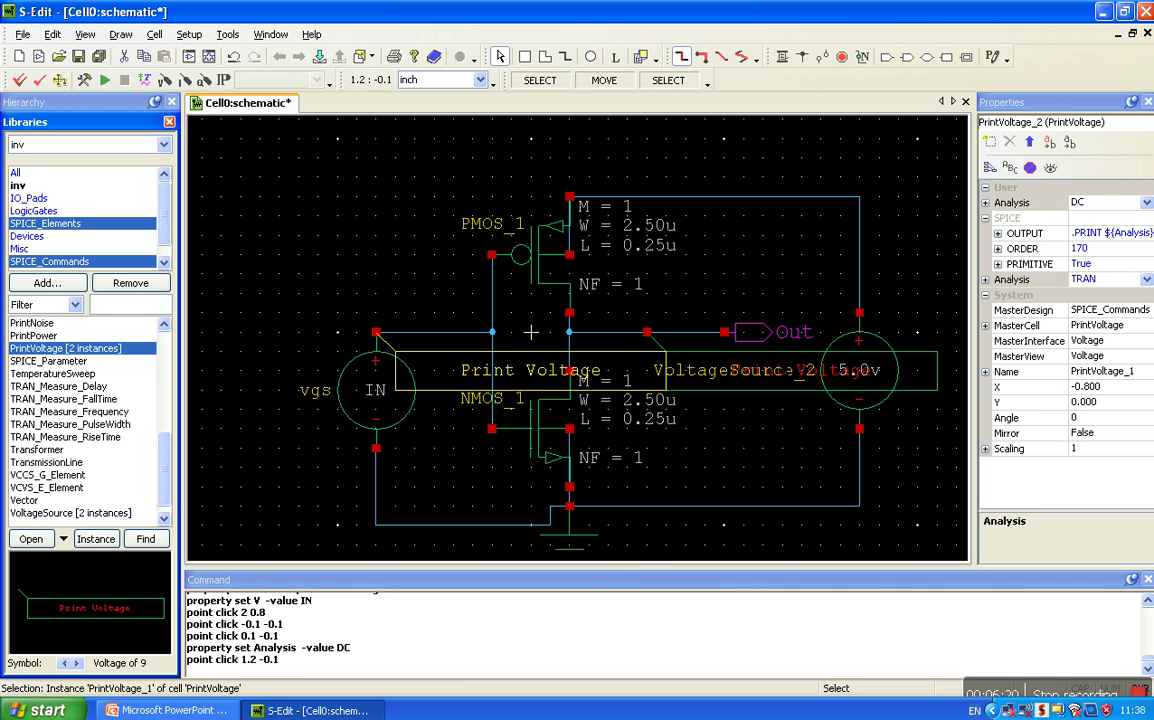
left_click(1134, 284)
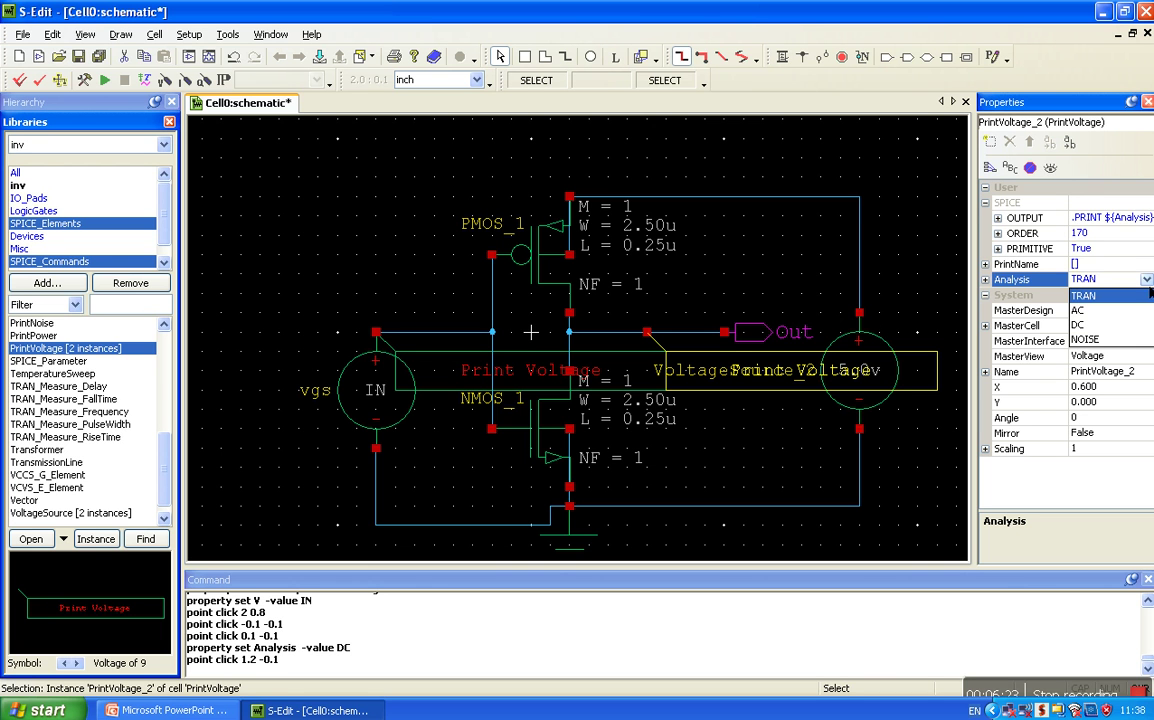
left_click(1080, 325)
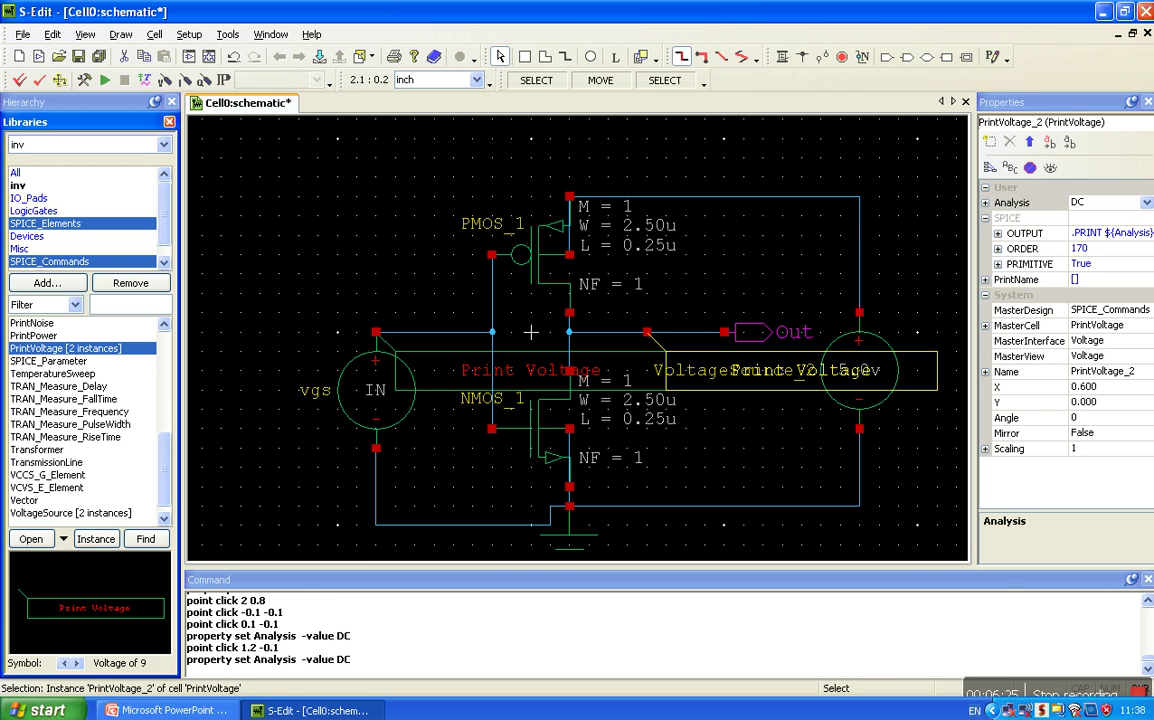
left_click(530, 332)
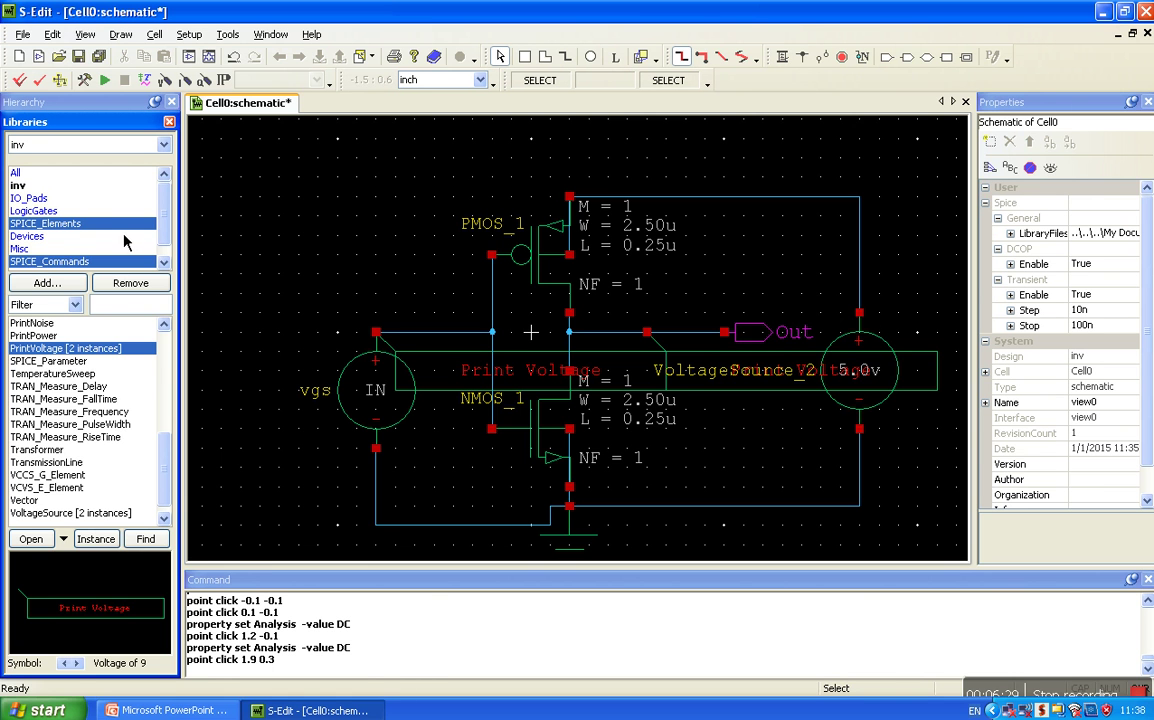
Step: Place one Capacitor from the Devices library with its positive terminal on the inverter's output wire
left_click(55, 238)
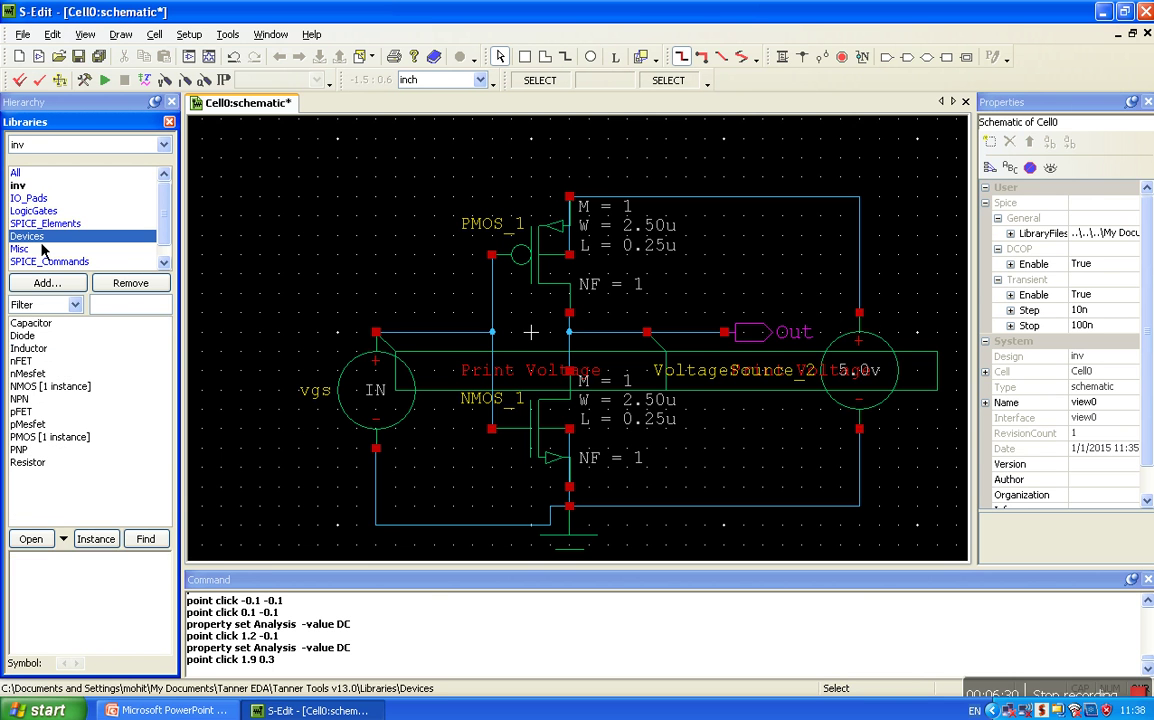
left_click(36, 325)
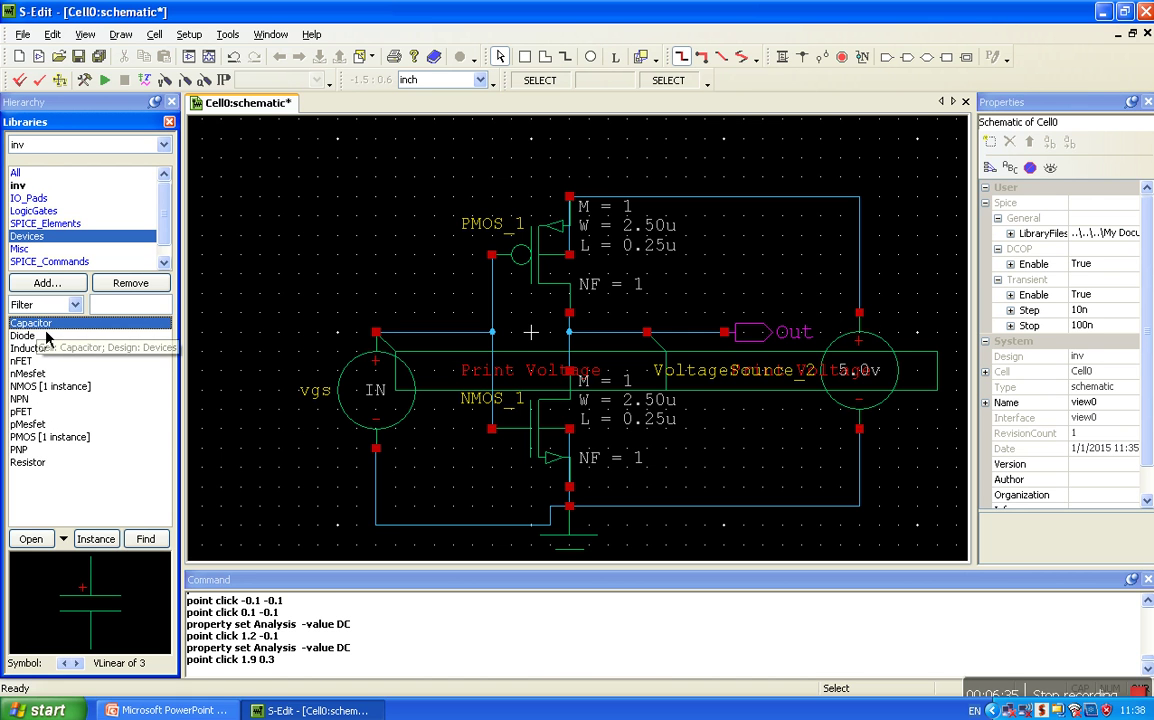
left_click(96, 539)
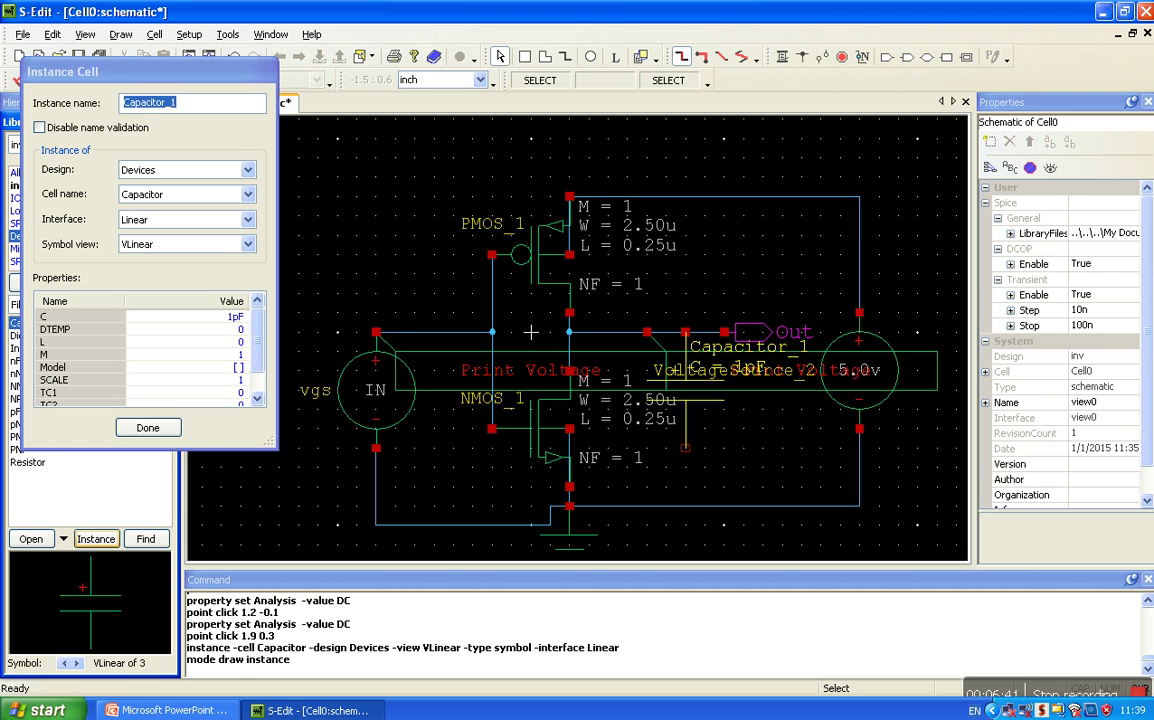
left_click(653, 401)
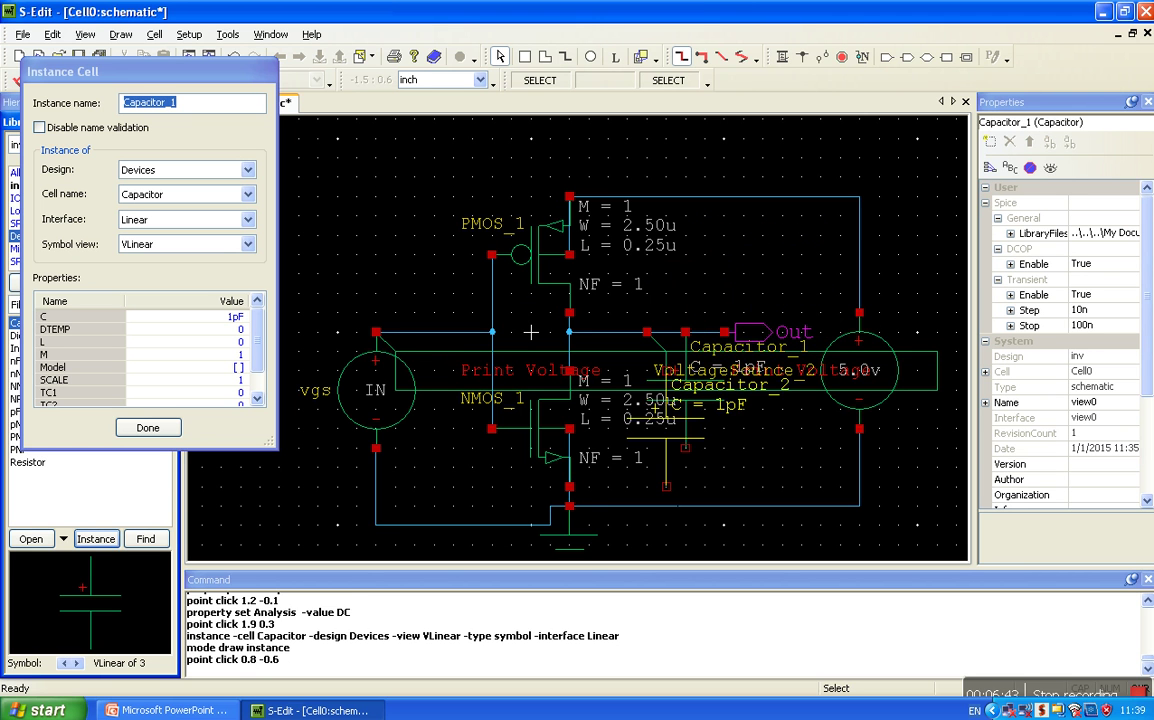
left_click(150, 428)
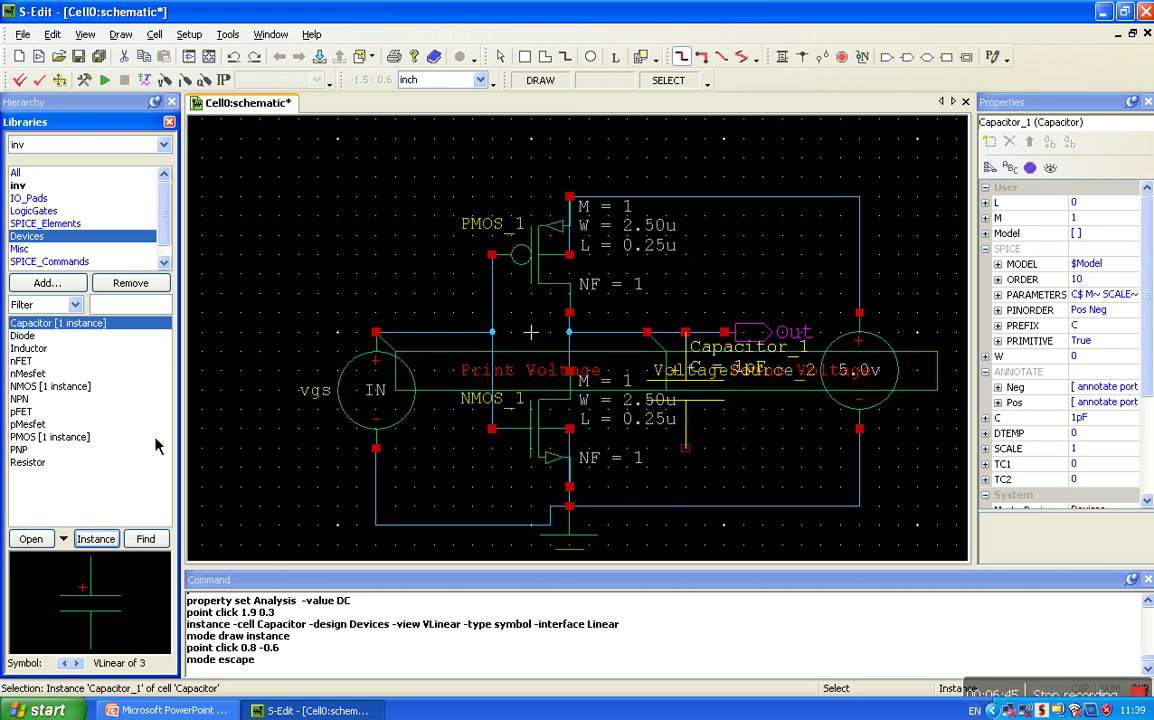
Step: Wire the output capacitor's free terminal to the ground line below it
left_click(790, 60)
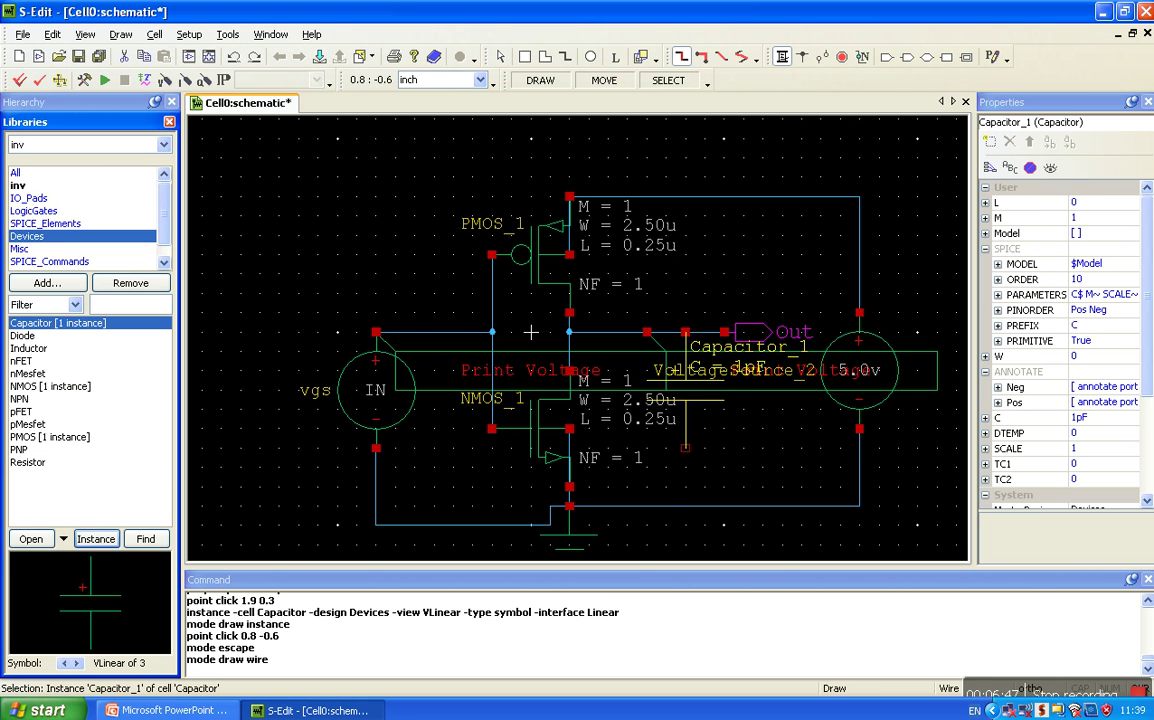
left_click(685, 447)
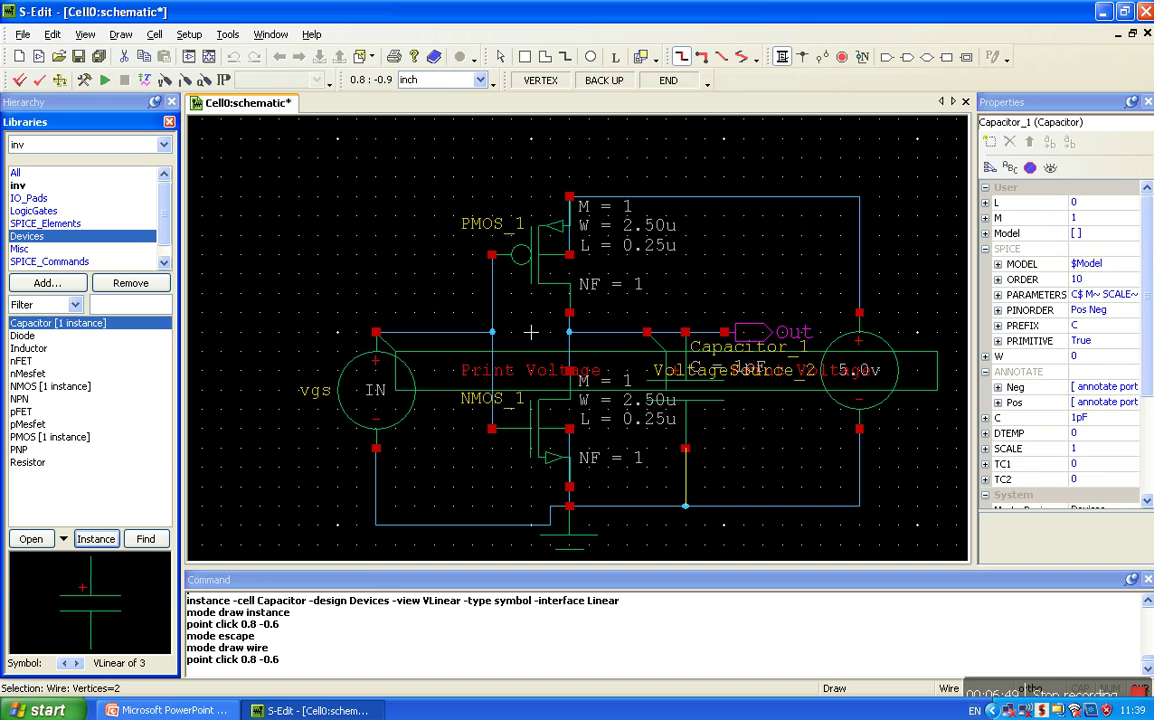
left_click(685, 506)
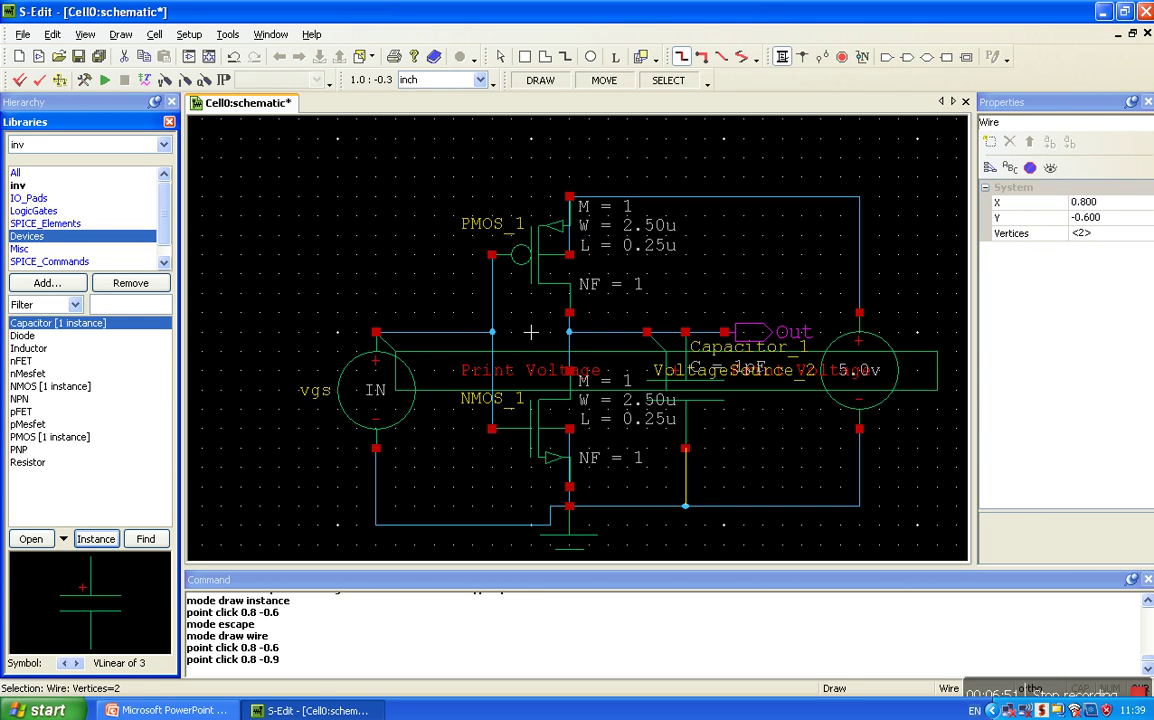
key("Escape")
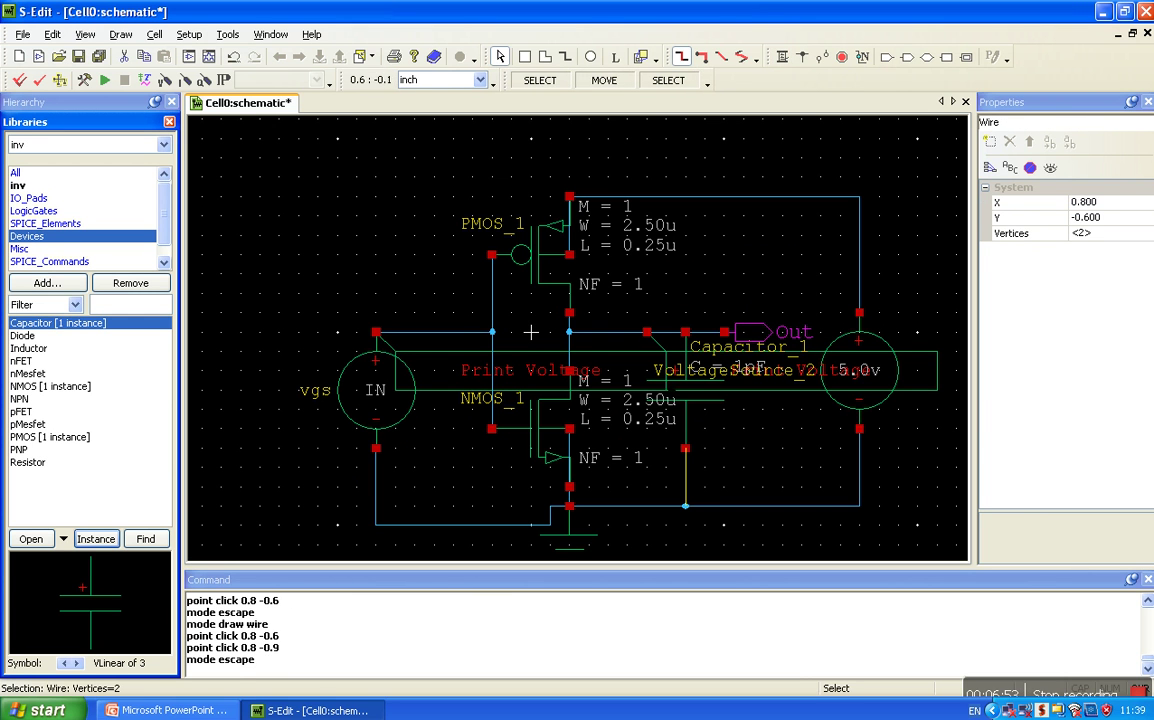
Step: Set the capacitance C of the capacitor on the inverter's output to 0.01uF
left_click(531, 332)
left_click(531, 332)
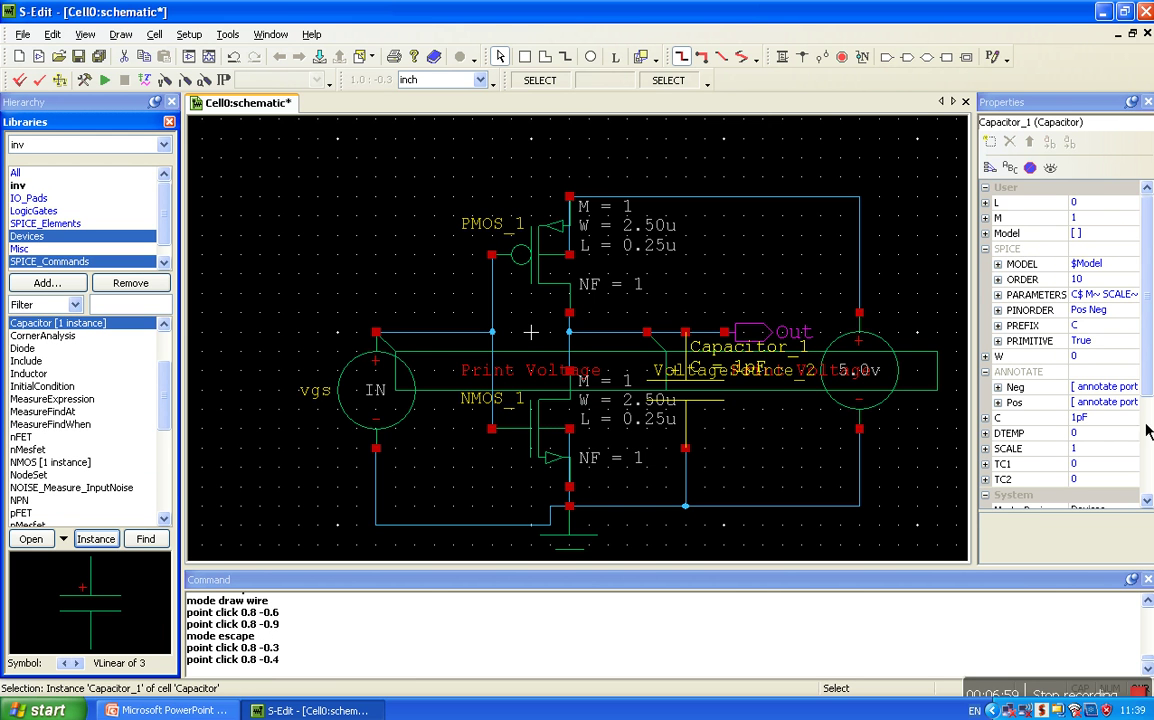
left_click(1000, 418)
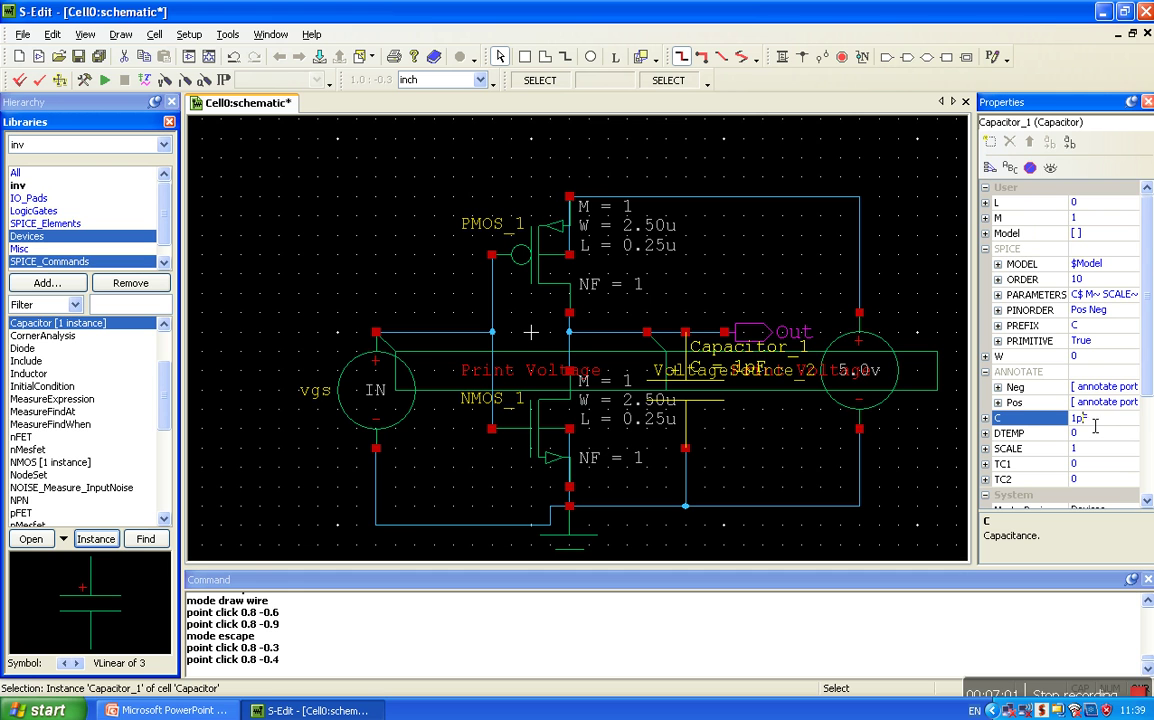
key("BackSpace")
key("BackSpace")
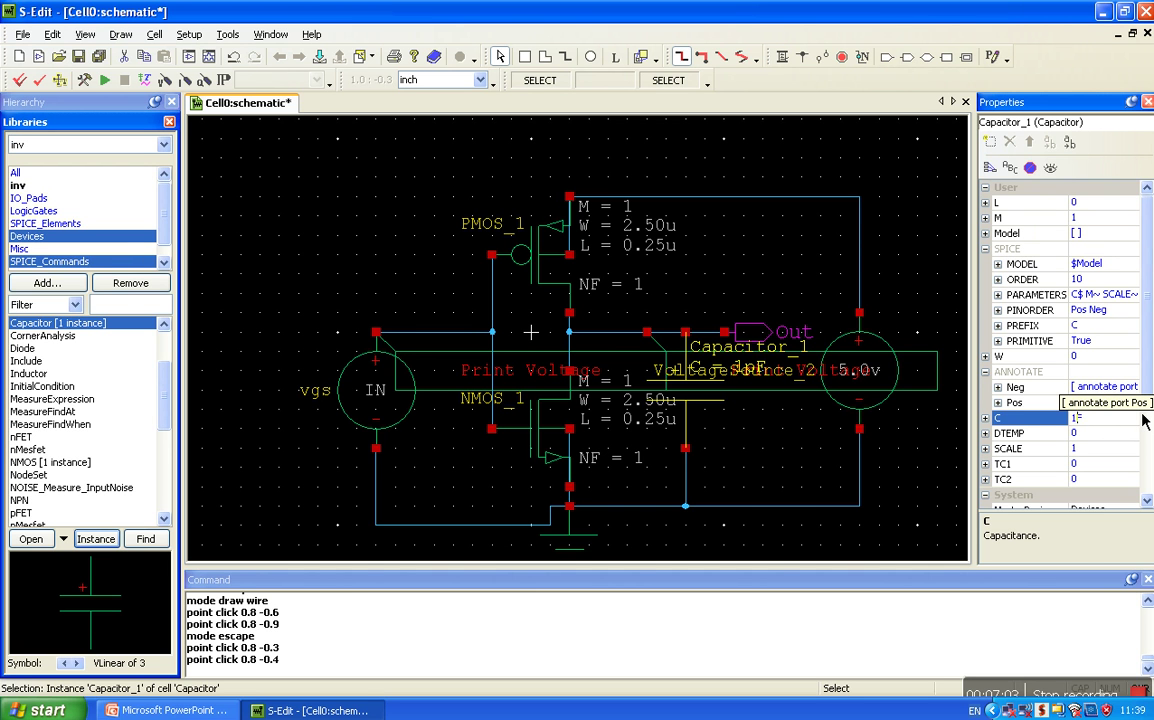
type("0.01uF")
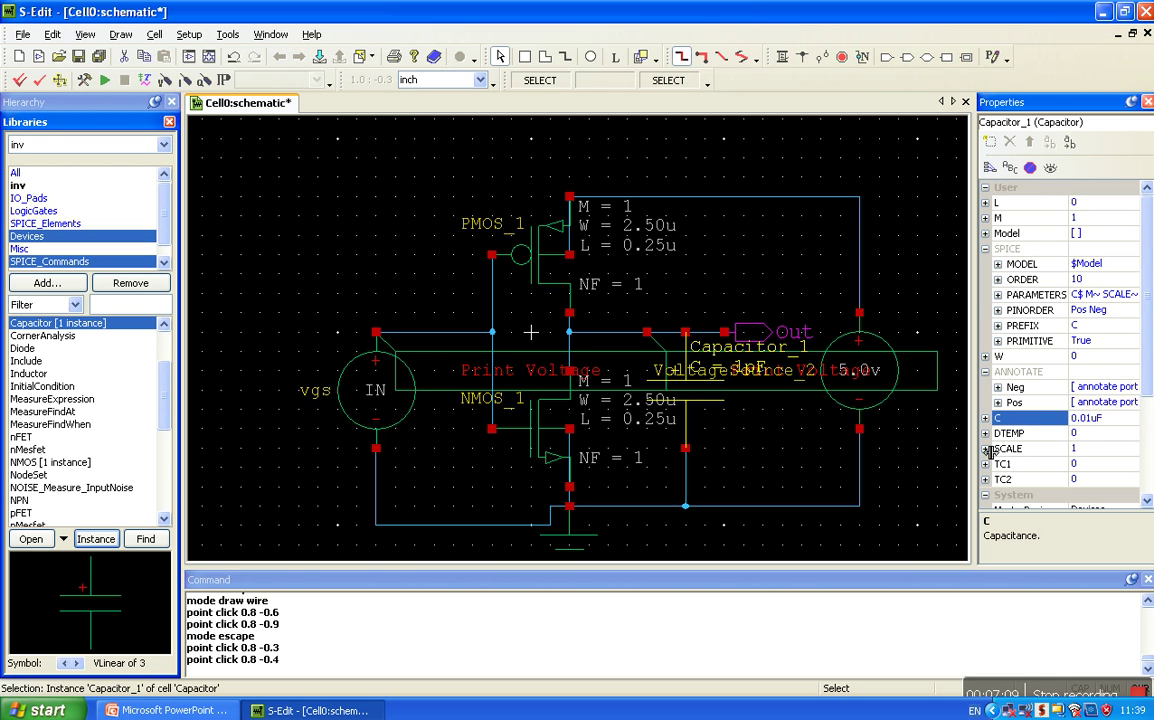
key("Return")
left_click(885, 389)
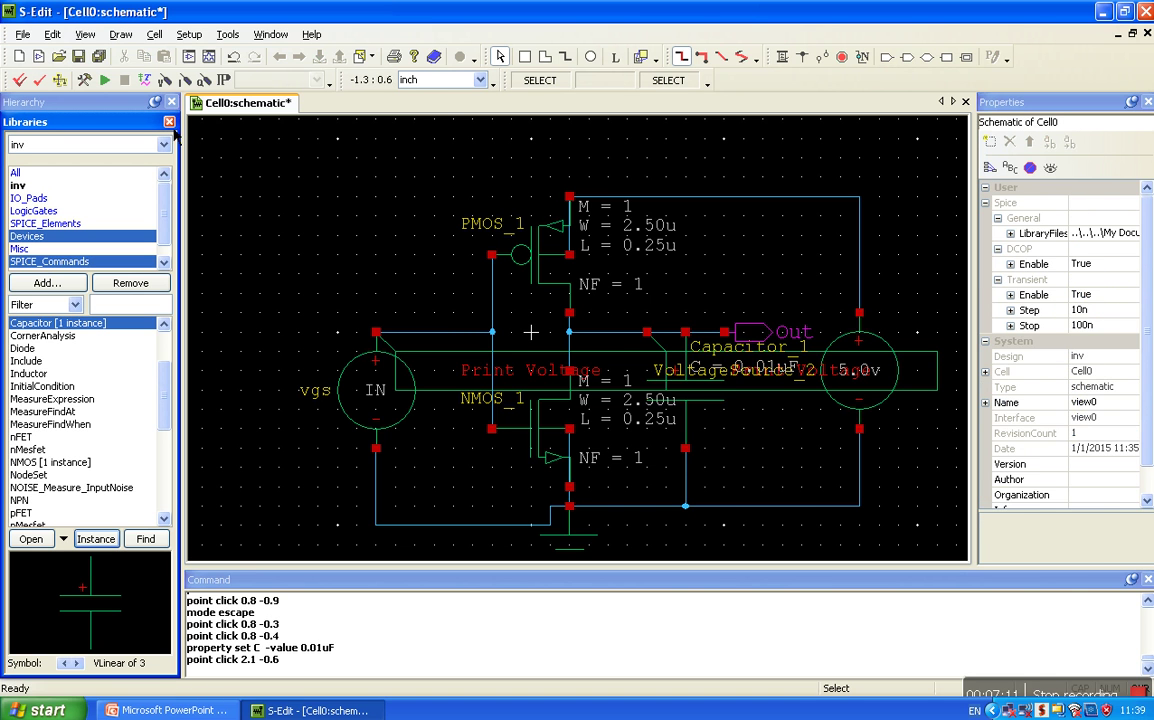
Step: Add a parameter named IN with value 5v to the SPICE simulation setup of Cell0
left_click(84, 80)
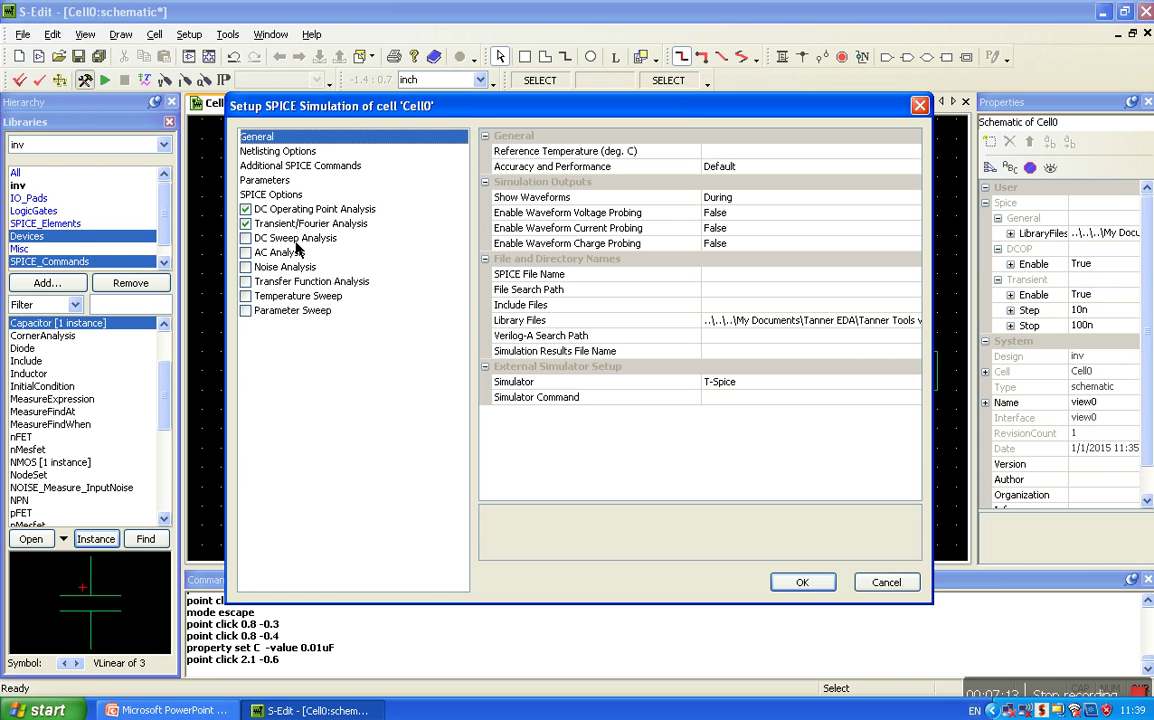
left_click(263, 181)
left_click_drag(604, 105, 694, 105)
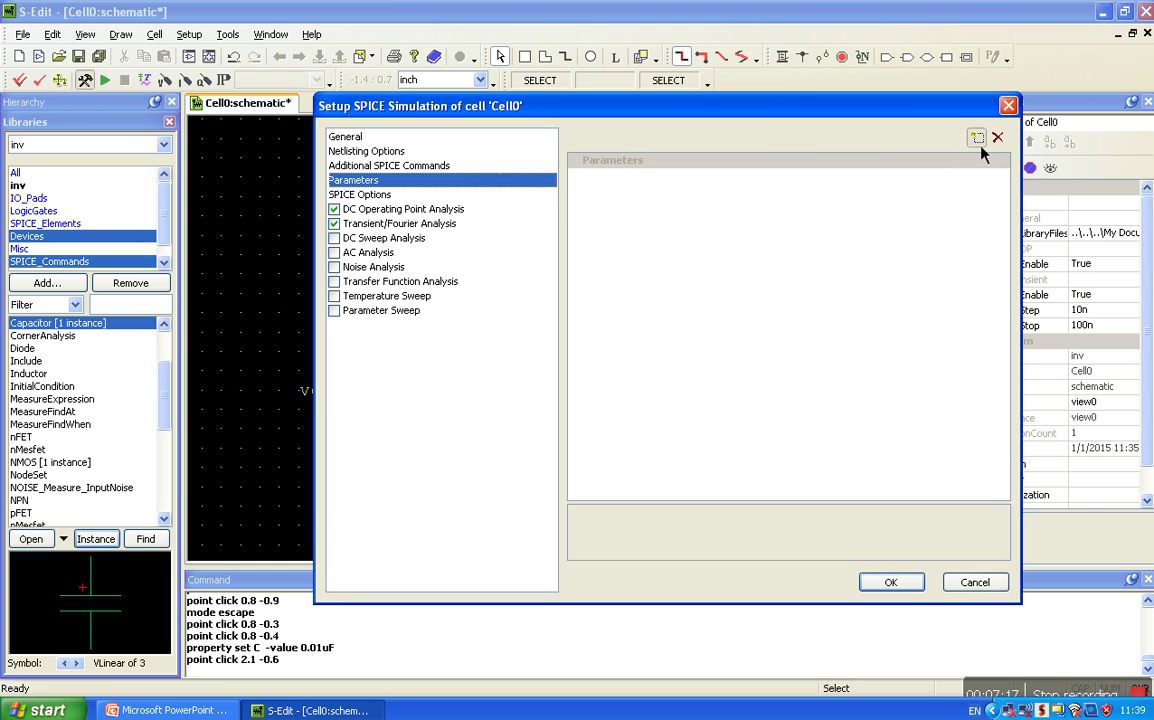
left_click(976, 137)
type("IN")
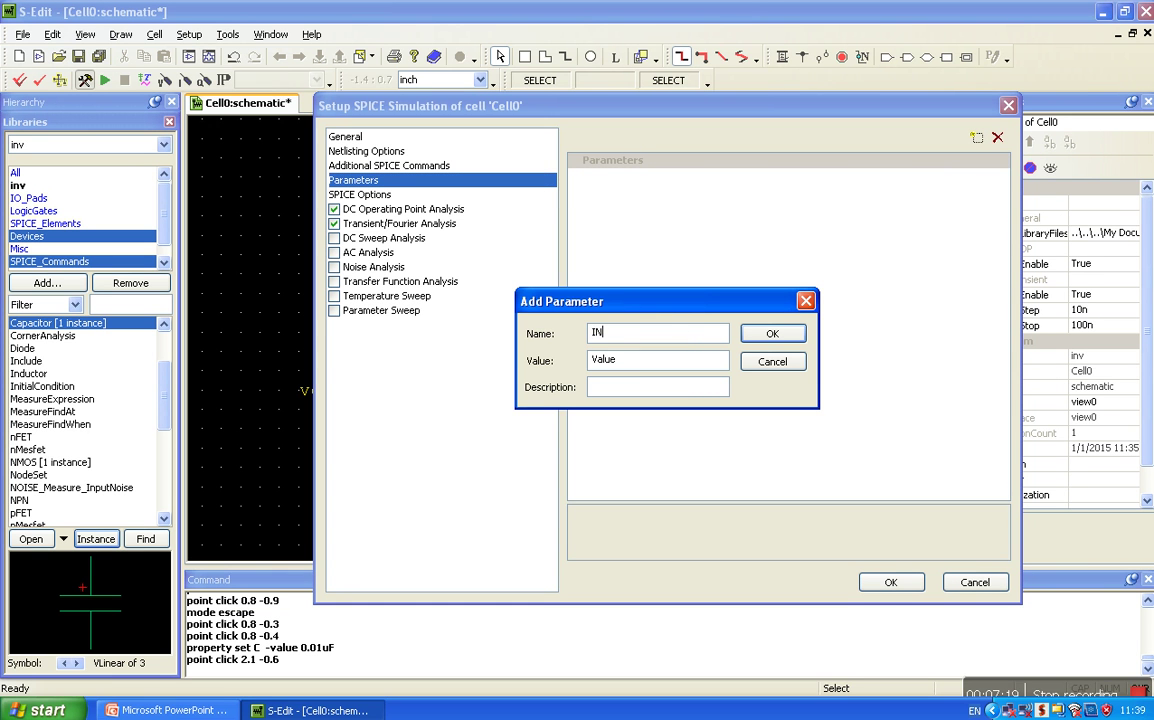
key("Tab")
type("5v")
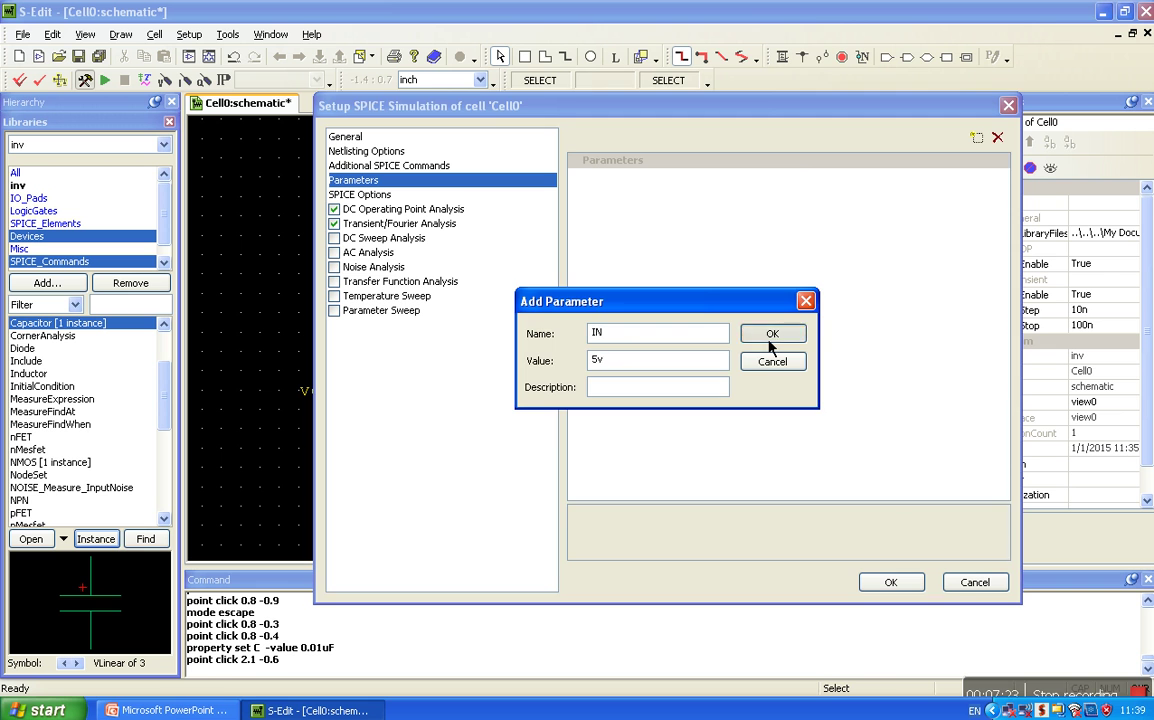
key("Return")
Step: Enable DC Sweep Analysis with Source 1 set to IN, start 0v, stop 5v and step 0.5v, and accept the simulation setup
left_click(335, 238)
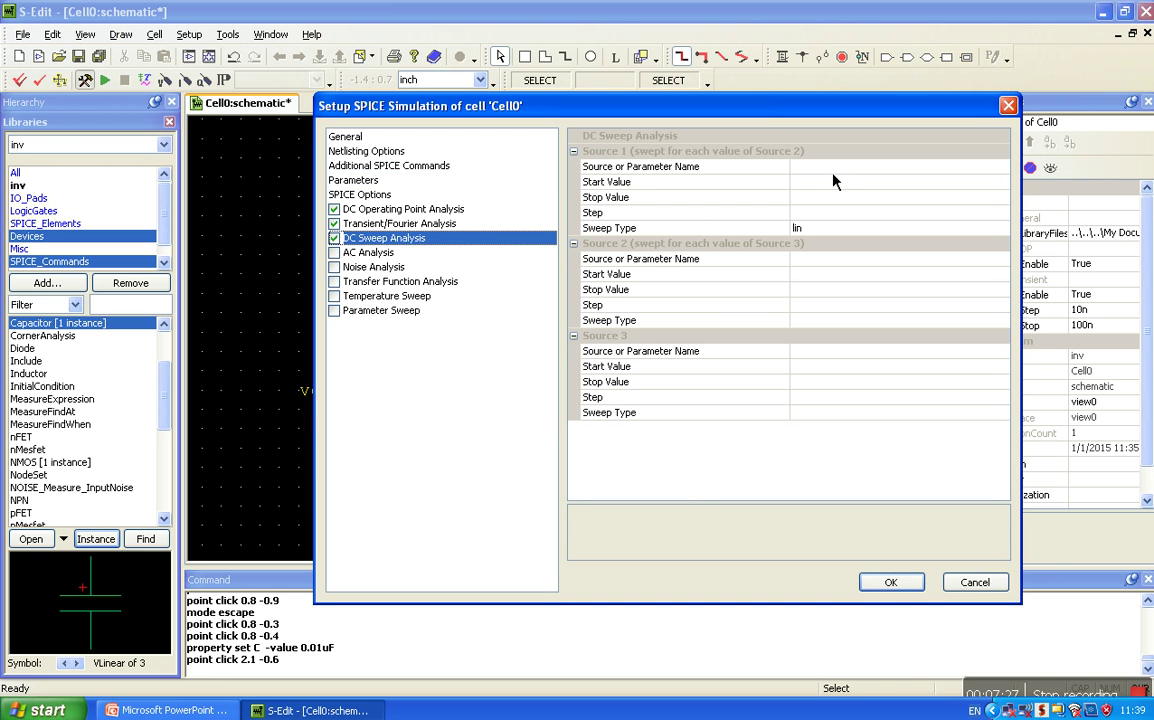
left_click(800, 166)
type("IN")
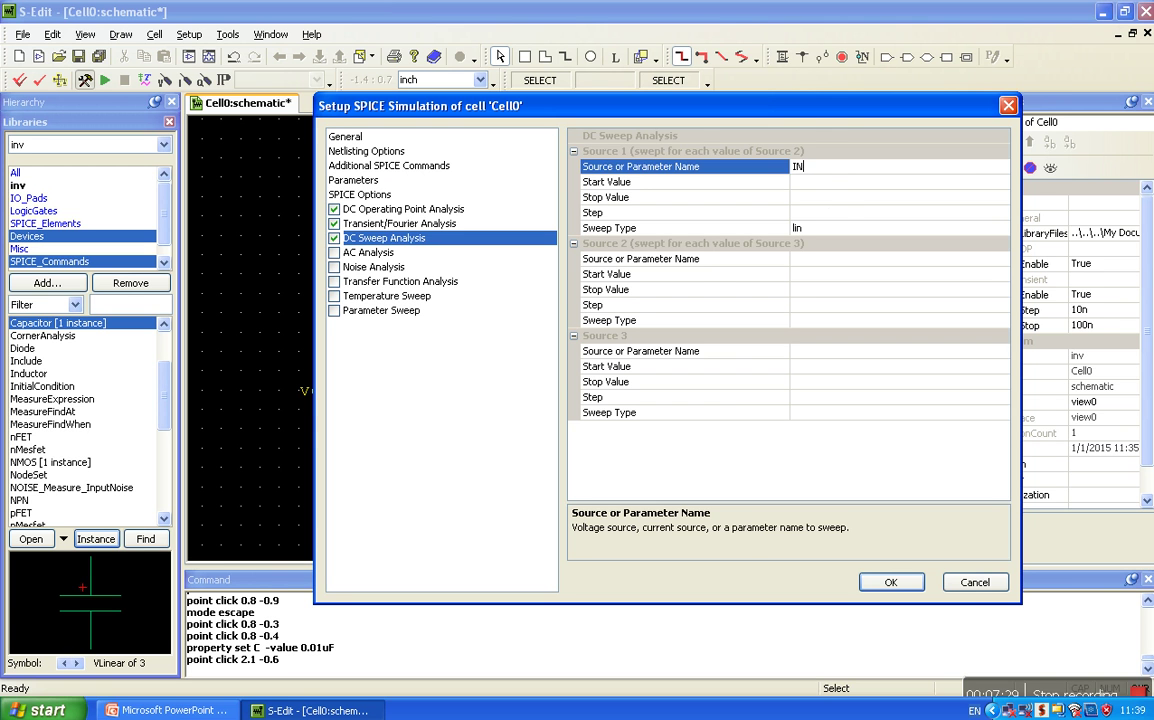
left_click(819, 184)
type("0")
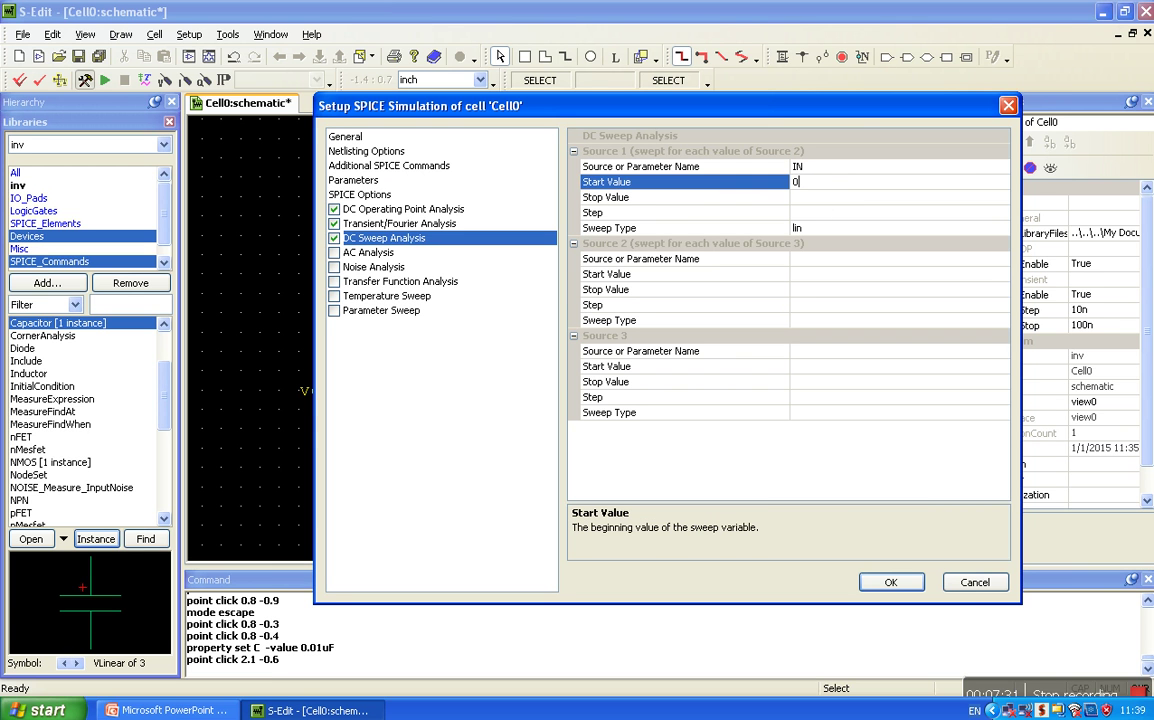
type("v")
left_click(808, 199)
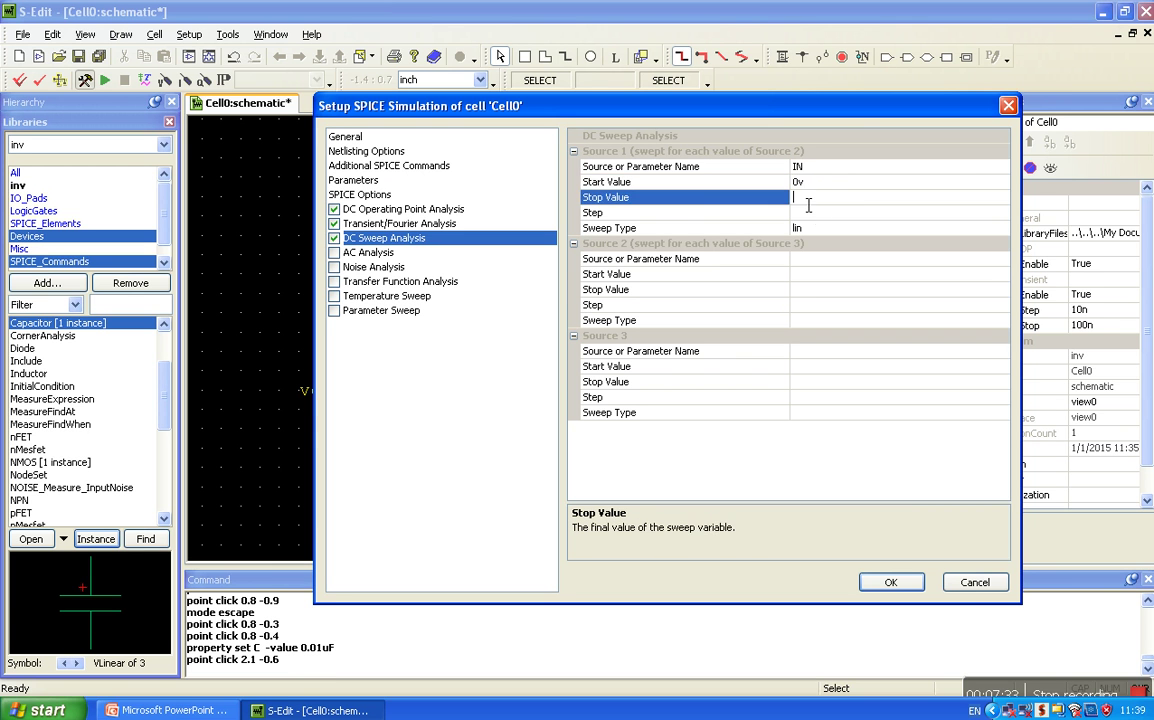
type("5")
type("V")
type("v")
left_click(830, 214)
type("0.5v")
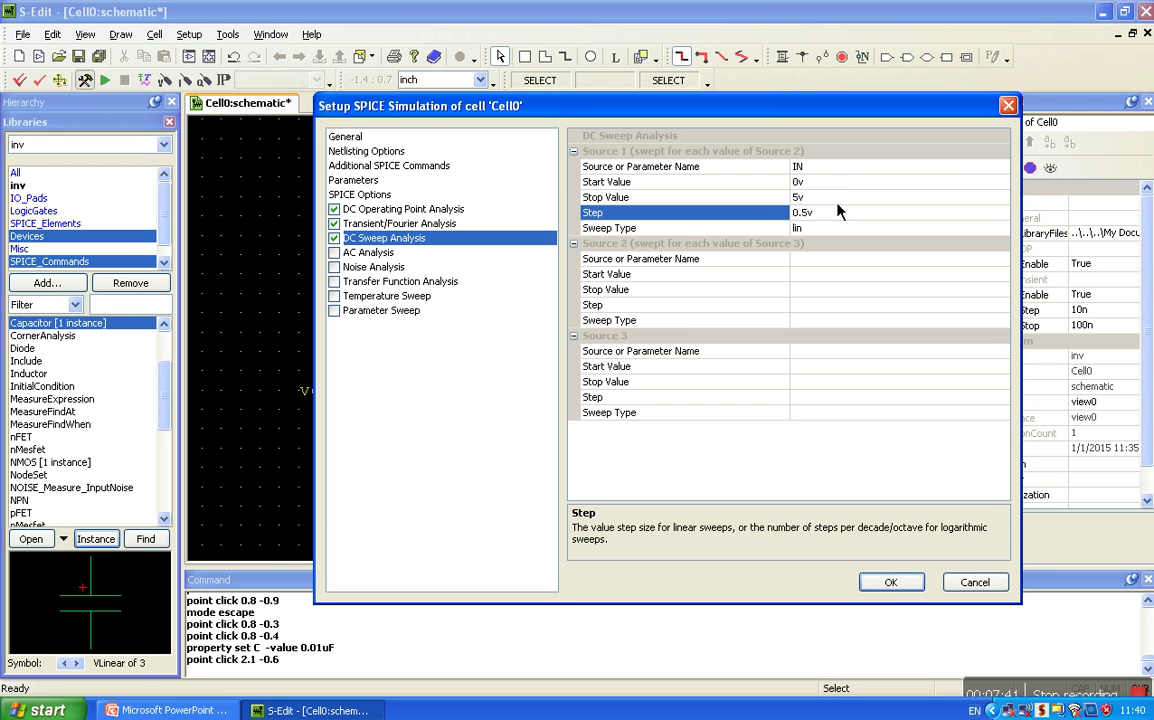
left_click(889, 582)
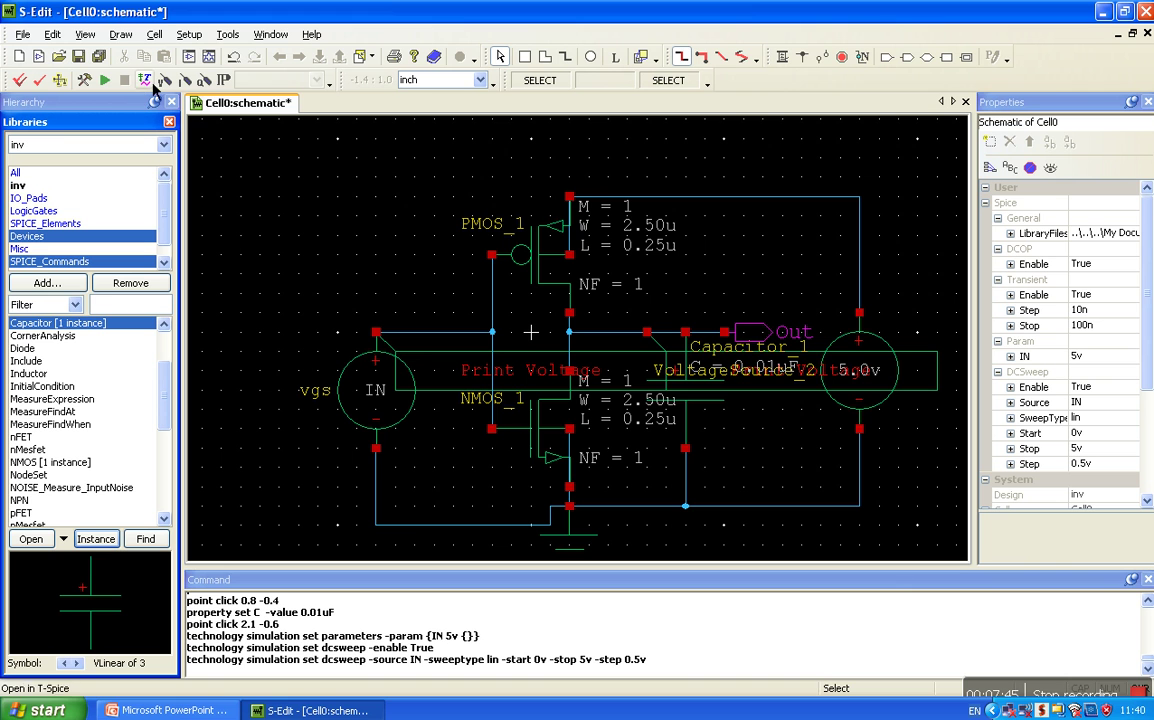
Step: Run the DC sweep simulation and expand the waveform chart so each voltage trace has its own plot
left_click(105, 80)
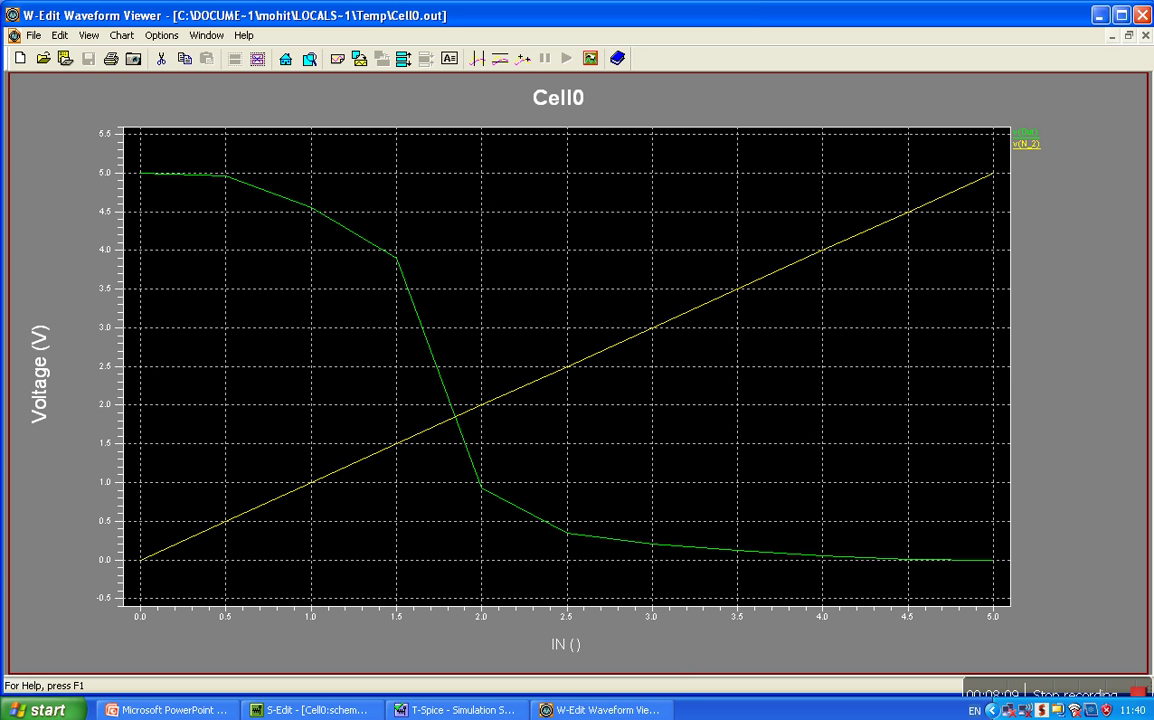
left_click(404, 60)
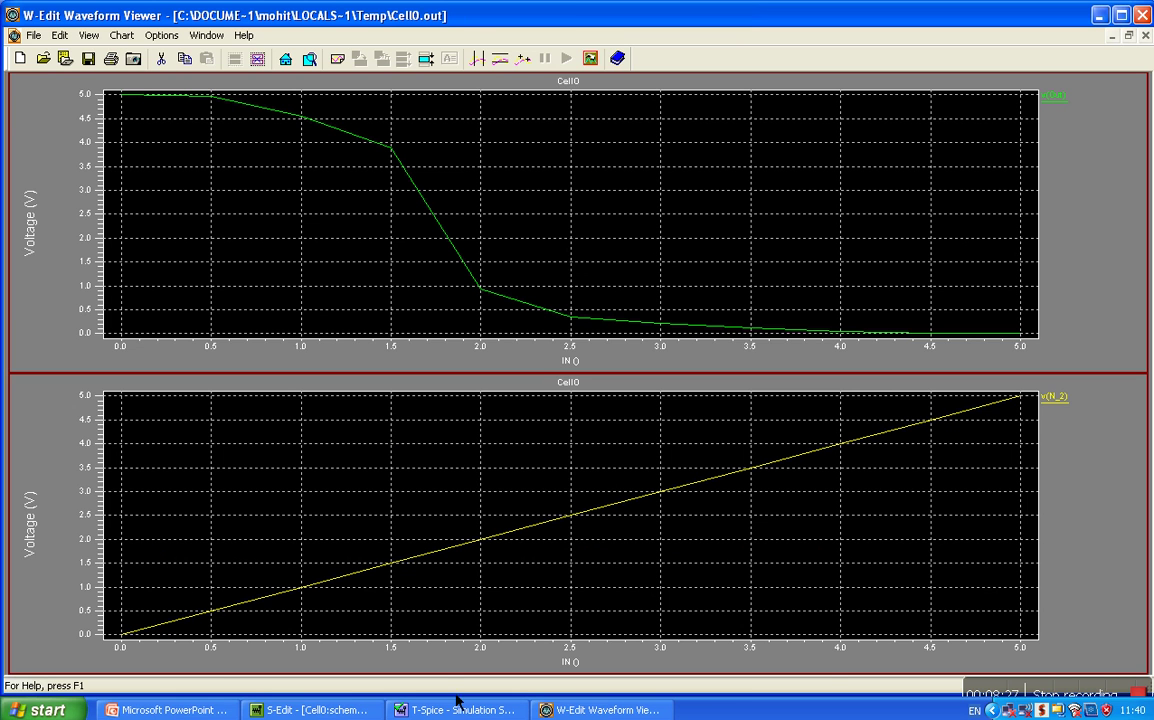
Step: Switch to the Tanner EDA presentation in PowerPoint and play Custom Show 1 through to the THANK YOU slide
left_click(168, 710)
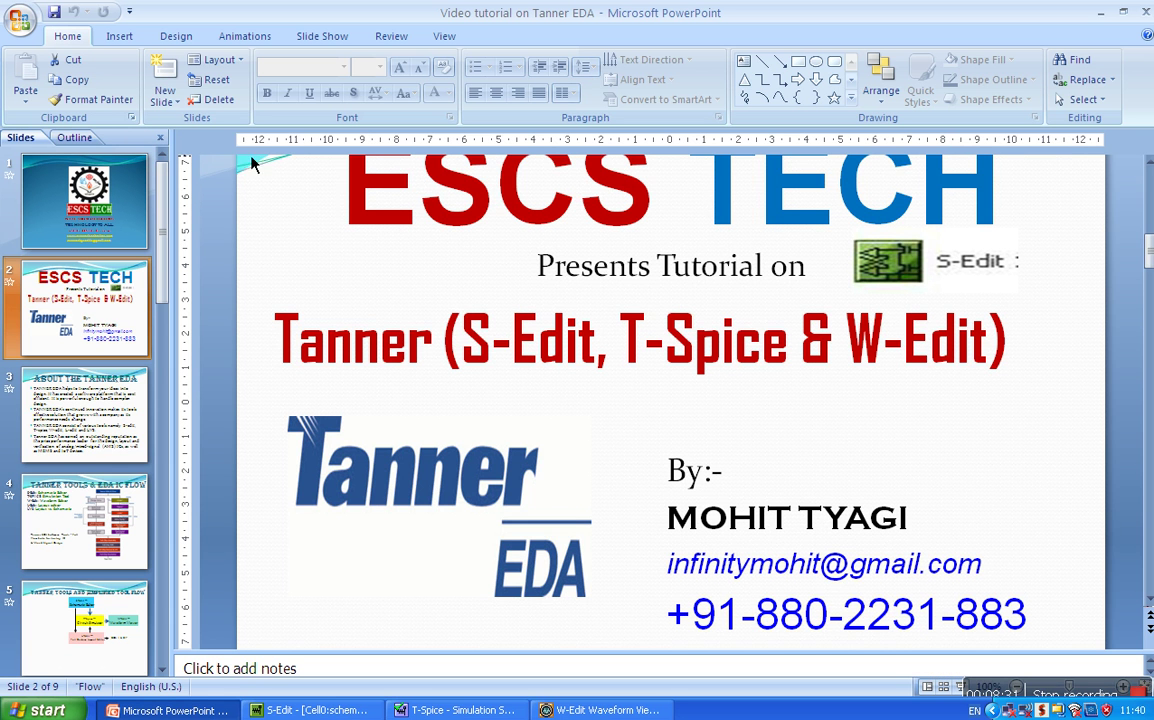
left_click(322, 36)
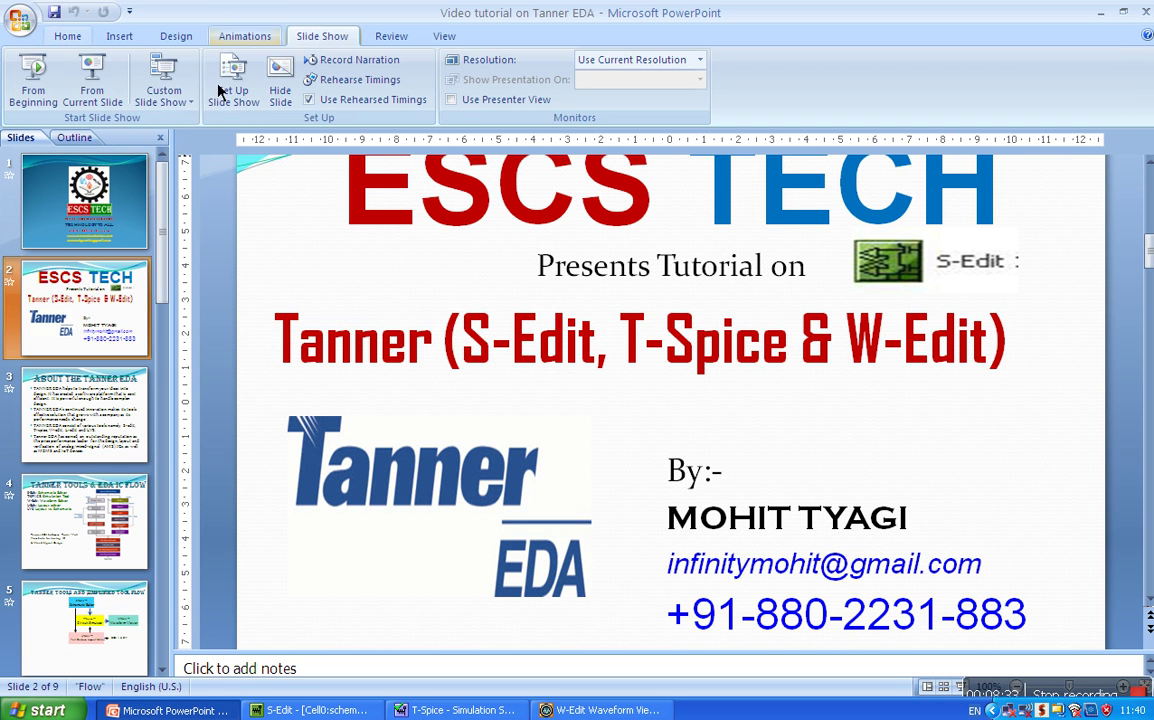
left_click(172, 106)
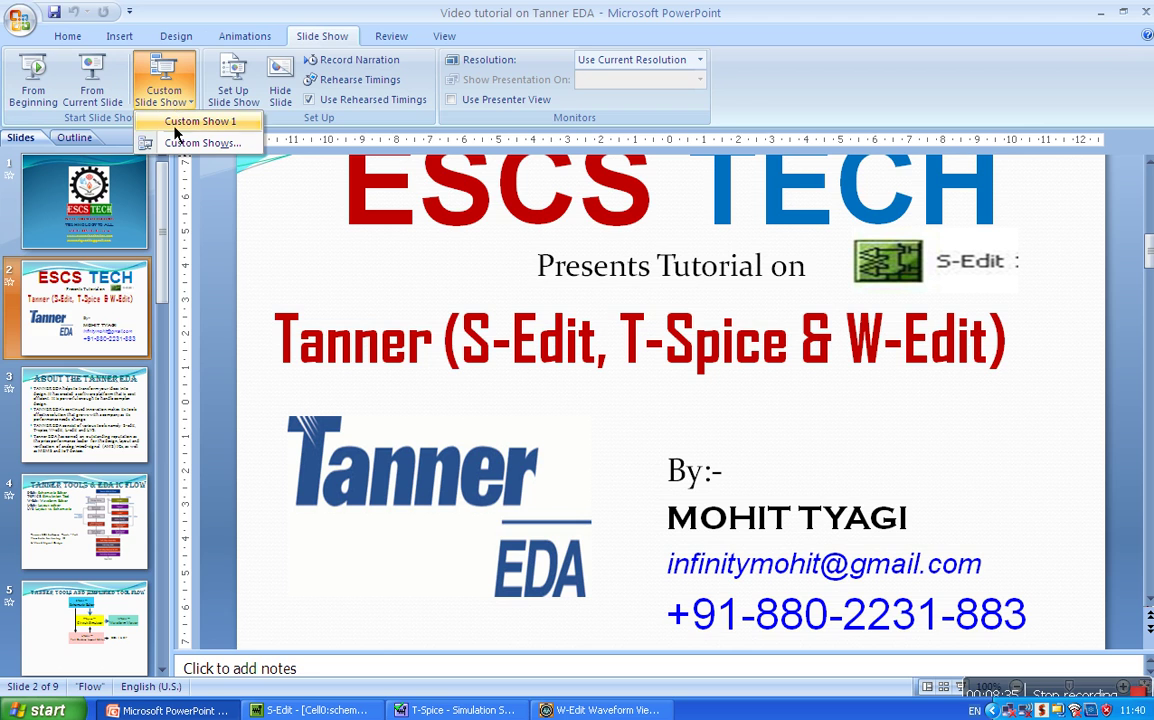
left_click(172, 118)
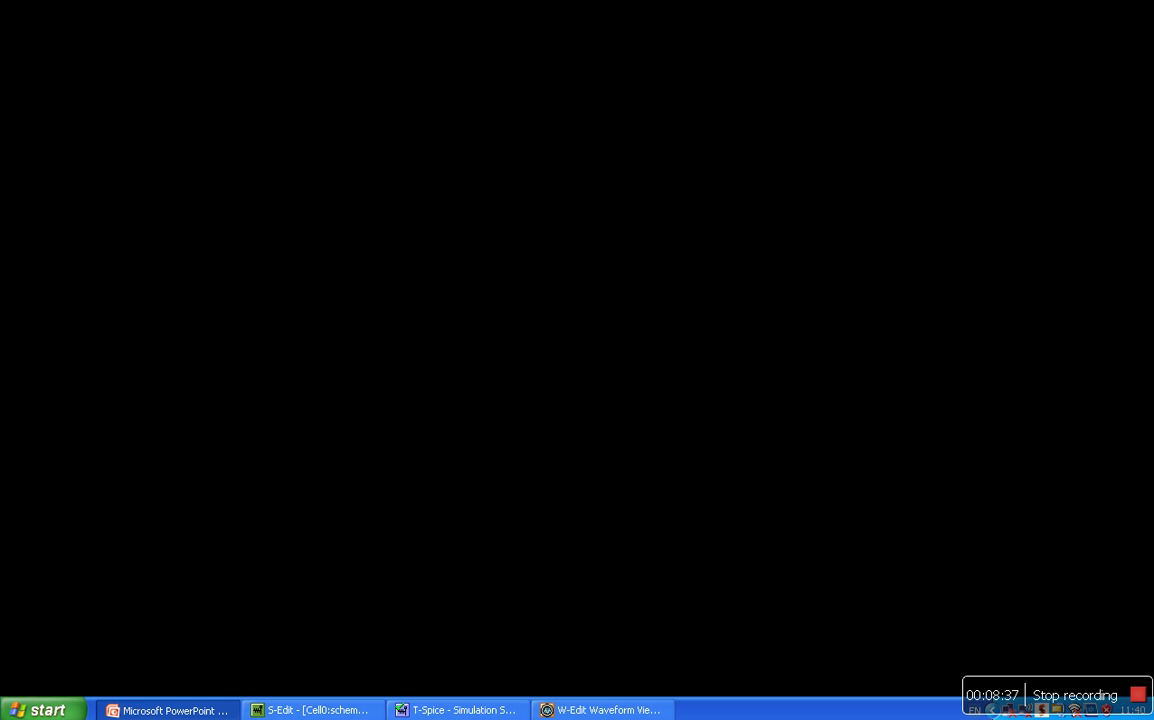
key("Right")
key("Right")
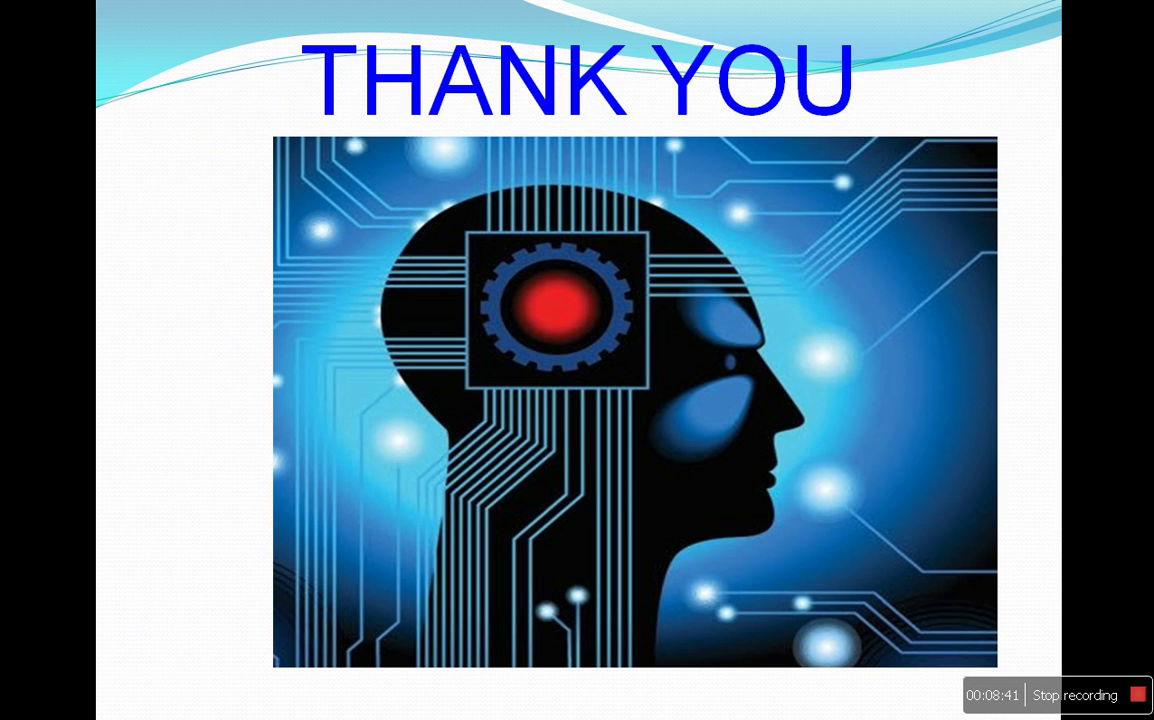